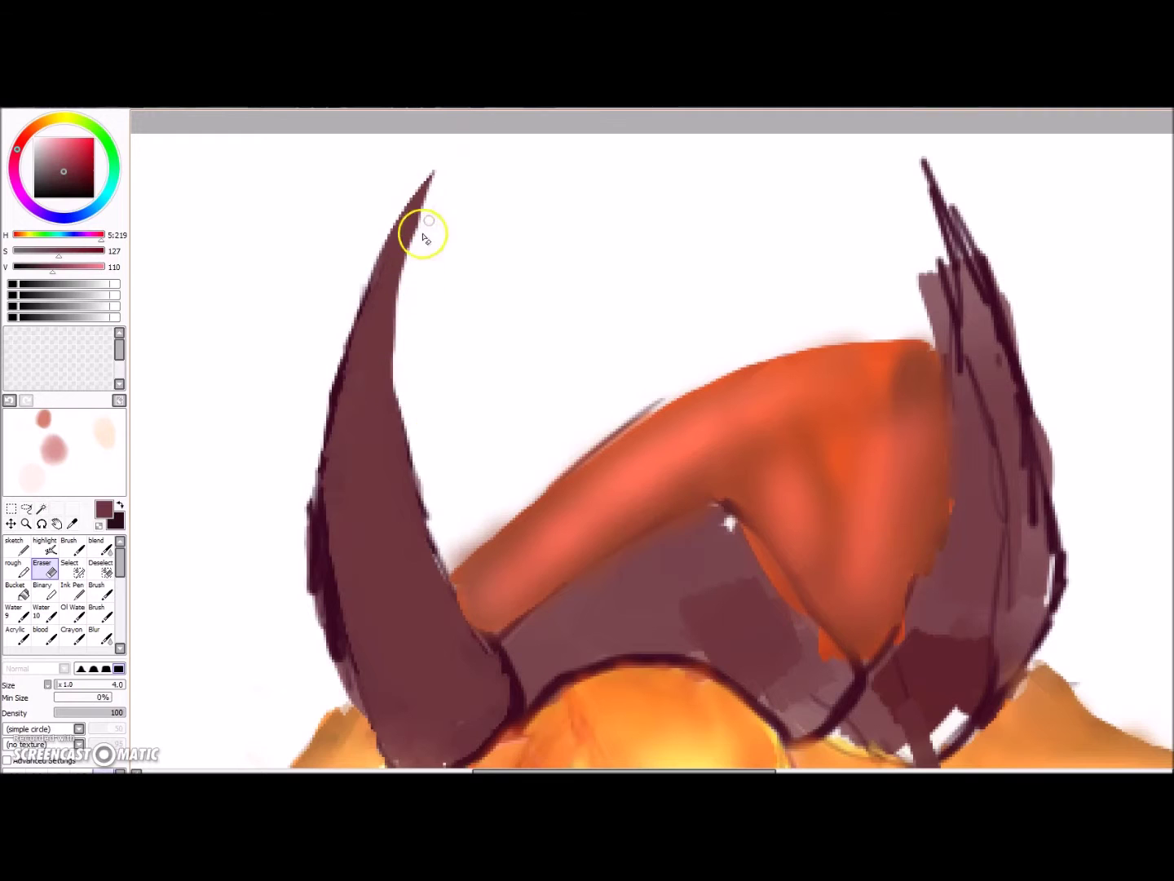
# - Erase the ragged inner and outer edges of the left horn to give it a clean outline
pyautogui.moveTo(383, 373)
pyautogui.mouseDown()
pyautogui.moveTo(410, 400)
pyautogui.moveTo(432, 531)
pyautogui.mouseUp()
pyautogui.moveTo(304, 469)
pyautogui.mouseDown()
pyautogui.moveTo(307, 584)
pyautogui.moveTo(332, 668)
pyautogui.mouseUp()
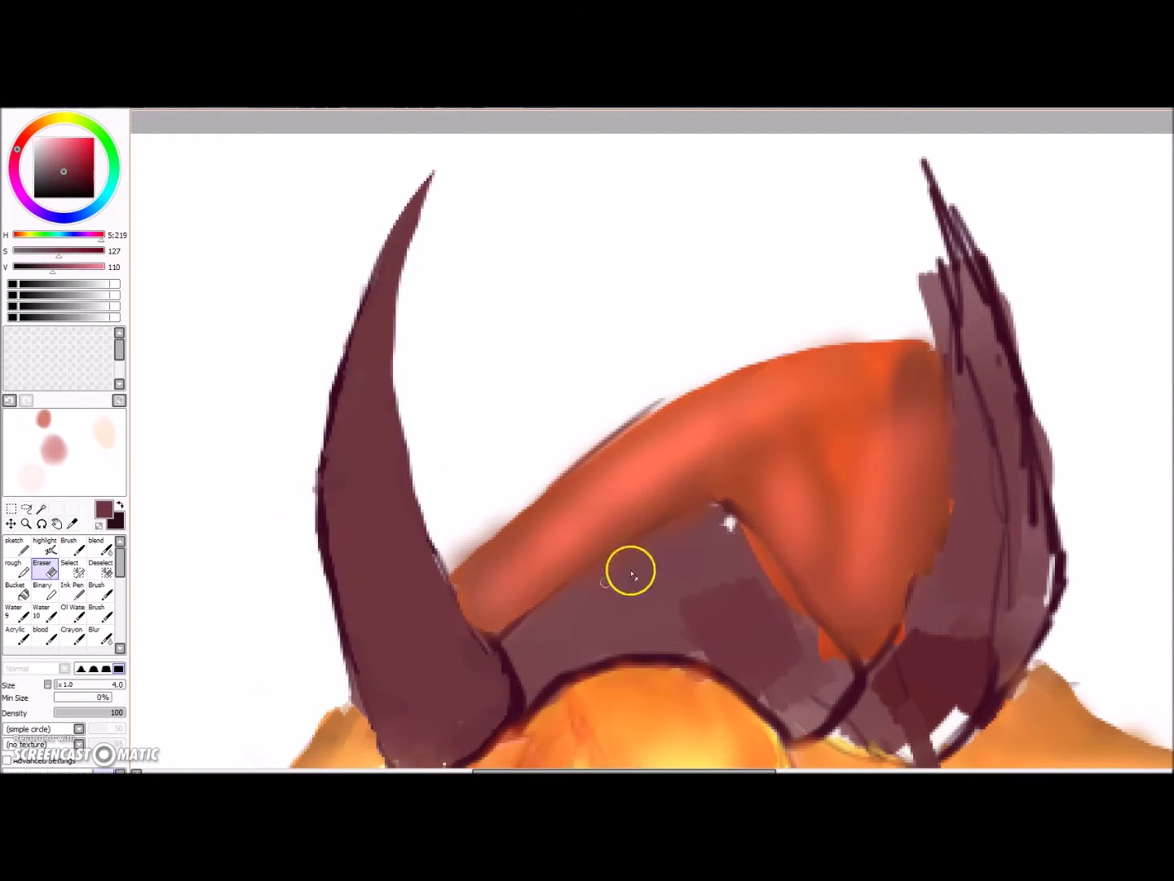
# - Select the finished left horn, duplicate it toward the right side of the hat, and flip the copy horizontally
pyautogui.scroll(-2, 810, 464)
pyautogui.scroll(1, 720, 618)
pyautogui.click(71, 570)
pyautogui.moveTo(577, 171)
pyautogui.mouseDown()
pyautogui.moveTo(532, 257)
pyautogui.moveTo(495, 442)
pyautogui.moveTo(536, 599)
pyautogui.moveTo(577, 611)
pyautogui.moveTo(629, 569)
pyautogui.moveTo(565, 465)
pyautogui.moveTo(534, 291)
pyautogui.moveTo(561, 449)
pyautogui.moveTo(522, 354)
pyautogui.moveTo(541, 497)
pyautogui.moveTo(604, 556)
pyautogui.moveTo(545, 524)
pyautogui.moveTo(575, 593)
pyautogui.mouseUp()
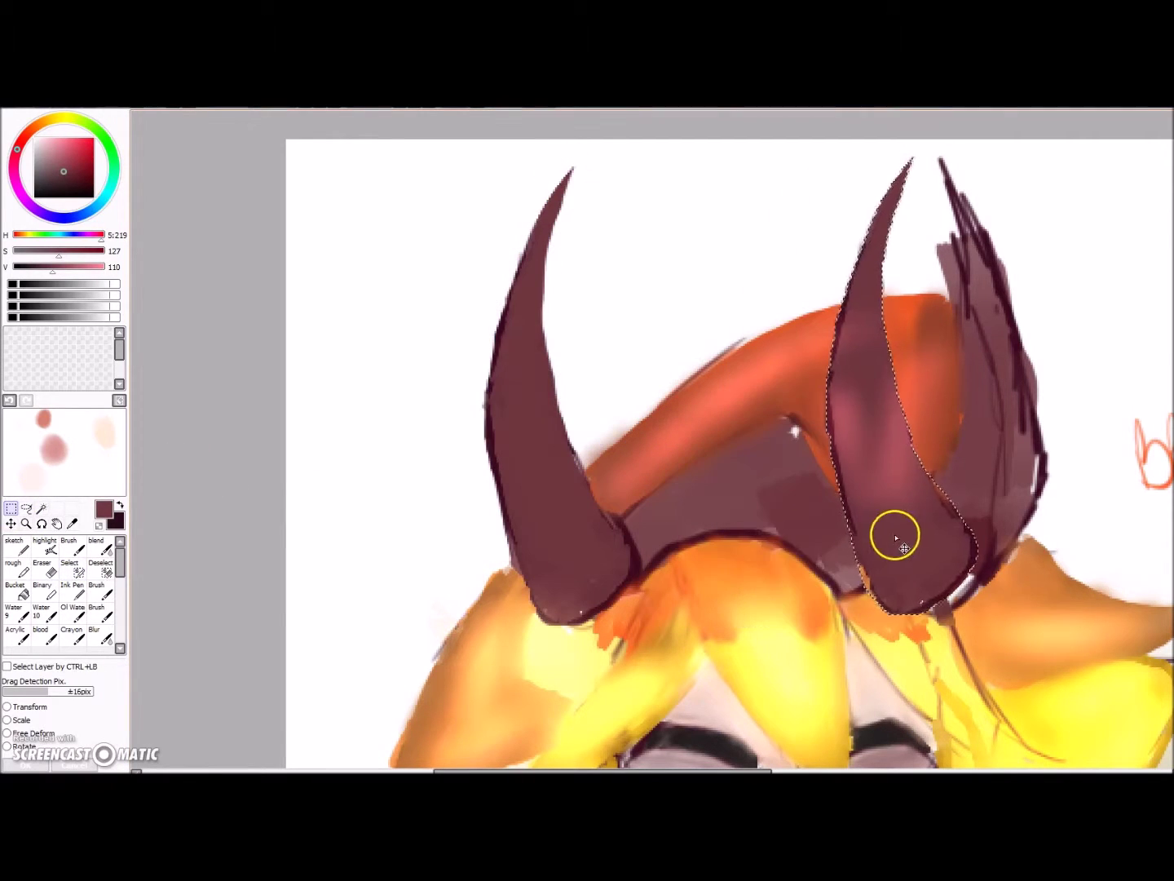
pyautogui.click(20, 99)
pyautogui.click(48, 293)
# - Move and scale the mirrored horn to cover the rough right horn, apply the transform, and deselect it
pyautogui.moveTo(874, 562); pyautogui.dragTo(914, 576)
pyautogui.click(18, 720)
pyautogui.moveTo(1022, 169); pyautogui.dragTo(1042, 162)
pyautogui.moveTo(929, 318)
pyautogui.mouseDown()
pyautogui.moveTo(881, 309)
pyautogui.moveTo(934, 318)
pyautogui.mouseUp()
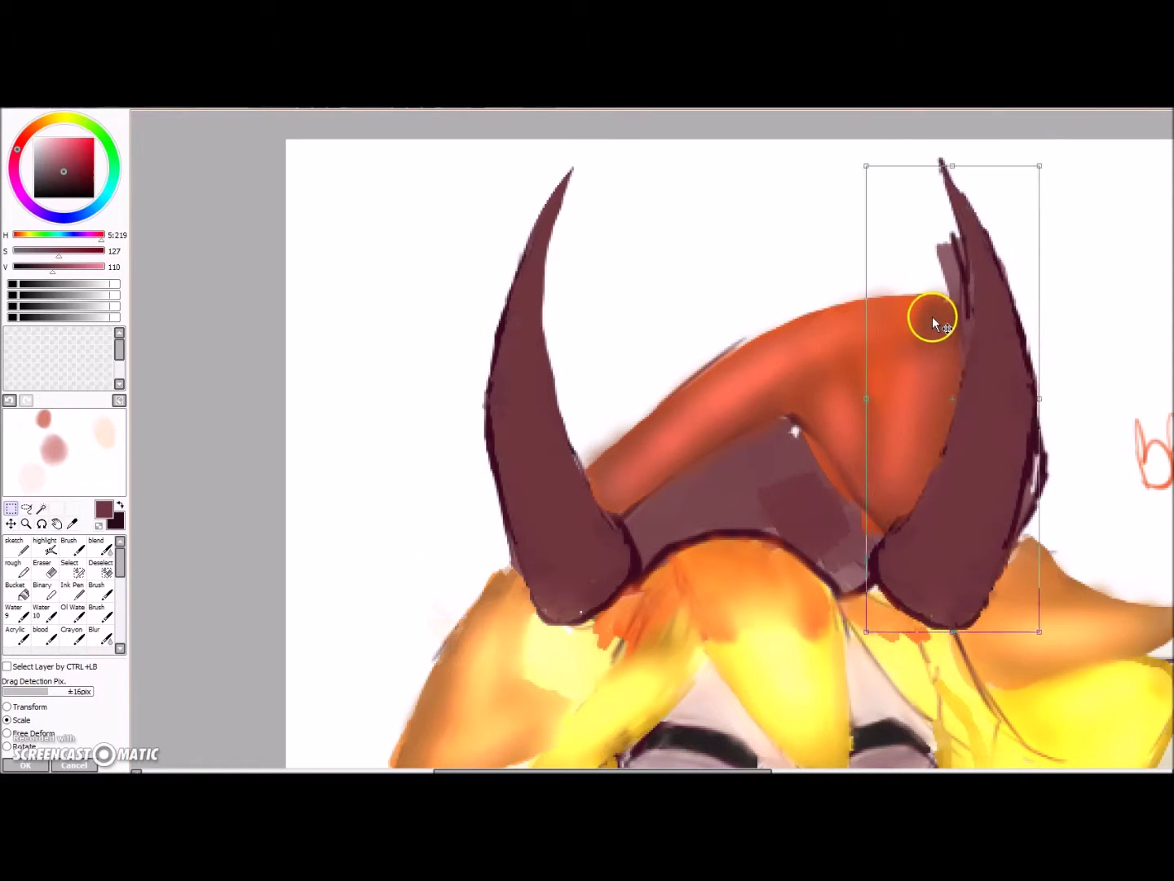
pyautogui.click(27, 764)
pyautogui.click(272, 568)
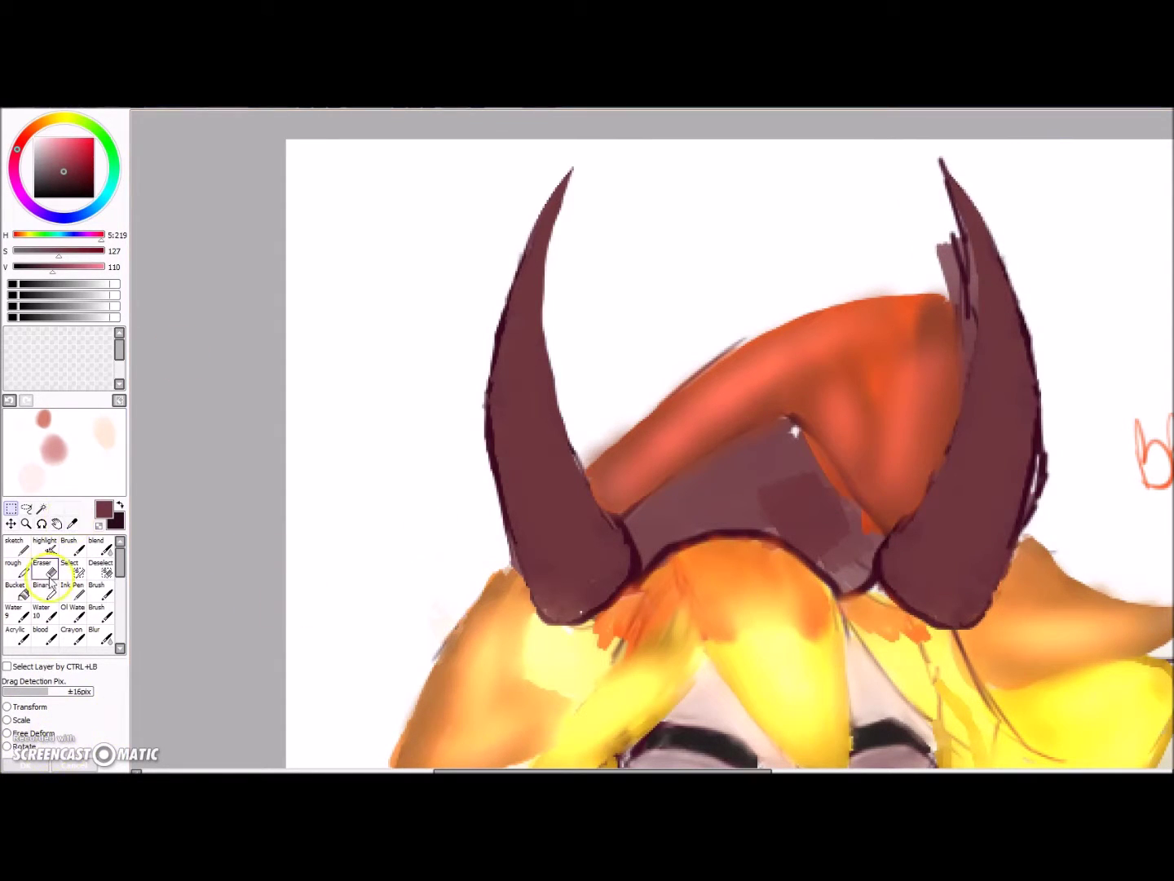
# - Erase the leftover sketch strokes along the inner side of the right horn above the hat
pyautogui.click(51, 575)
pyautogui.moveTo(943, 275); pyautogui.dragTo(957, 268)
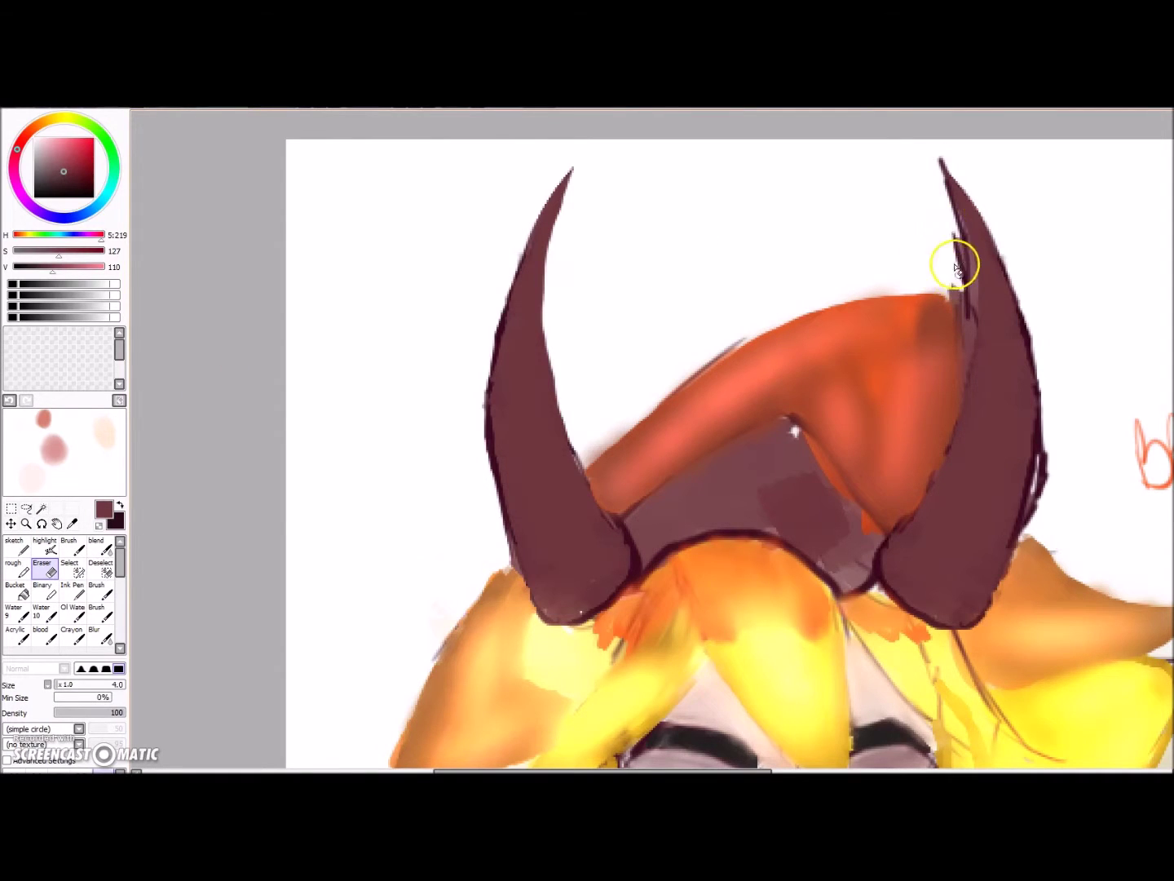
# - Blend the hat's sampled orange-red into its dark area beside the right horn
pyautogui.keyDown('alt'); pyautogui.click(857, 316); pyautogui.keyUp('alt')
pyautogui.click(92, 547)
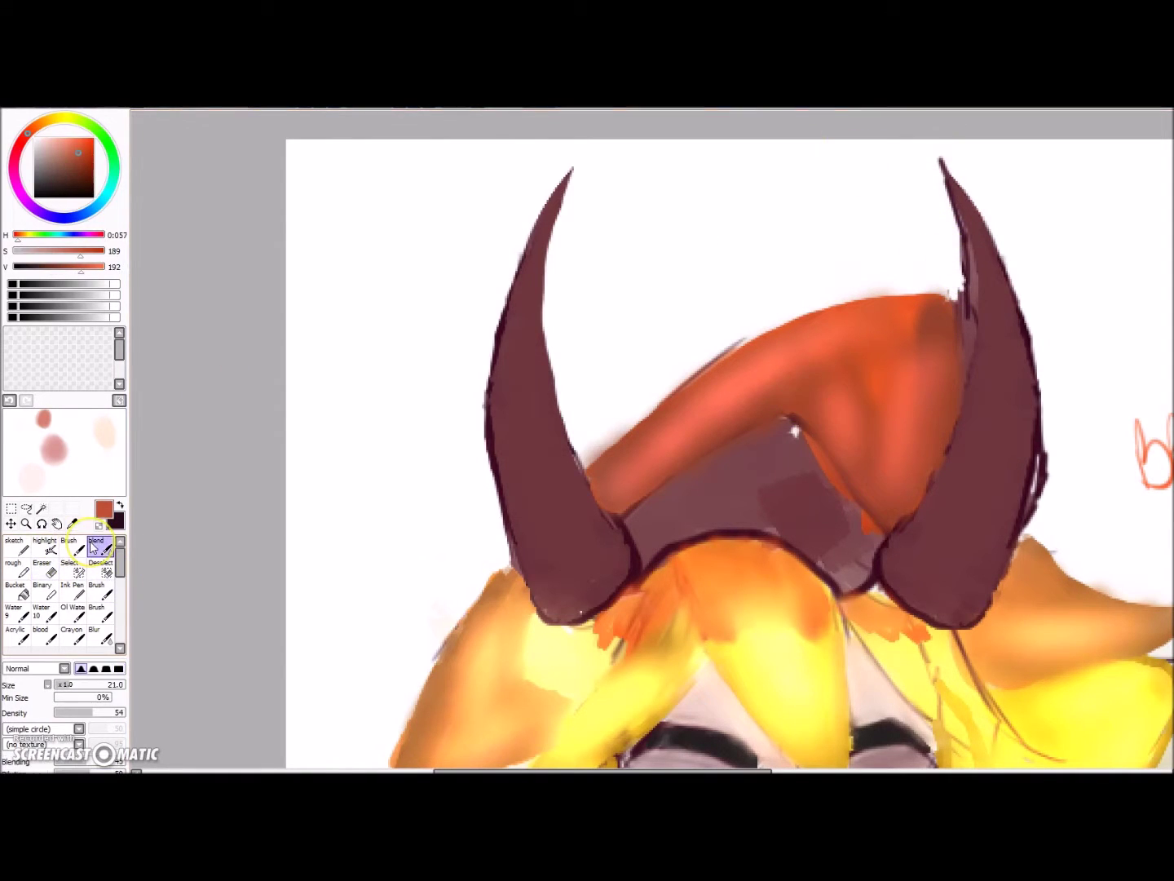
pyautogui.moveTo(951, 344); pyautogui.dragTo(921, 404)
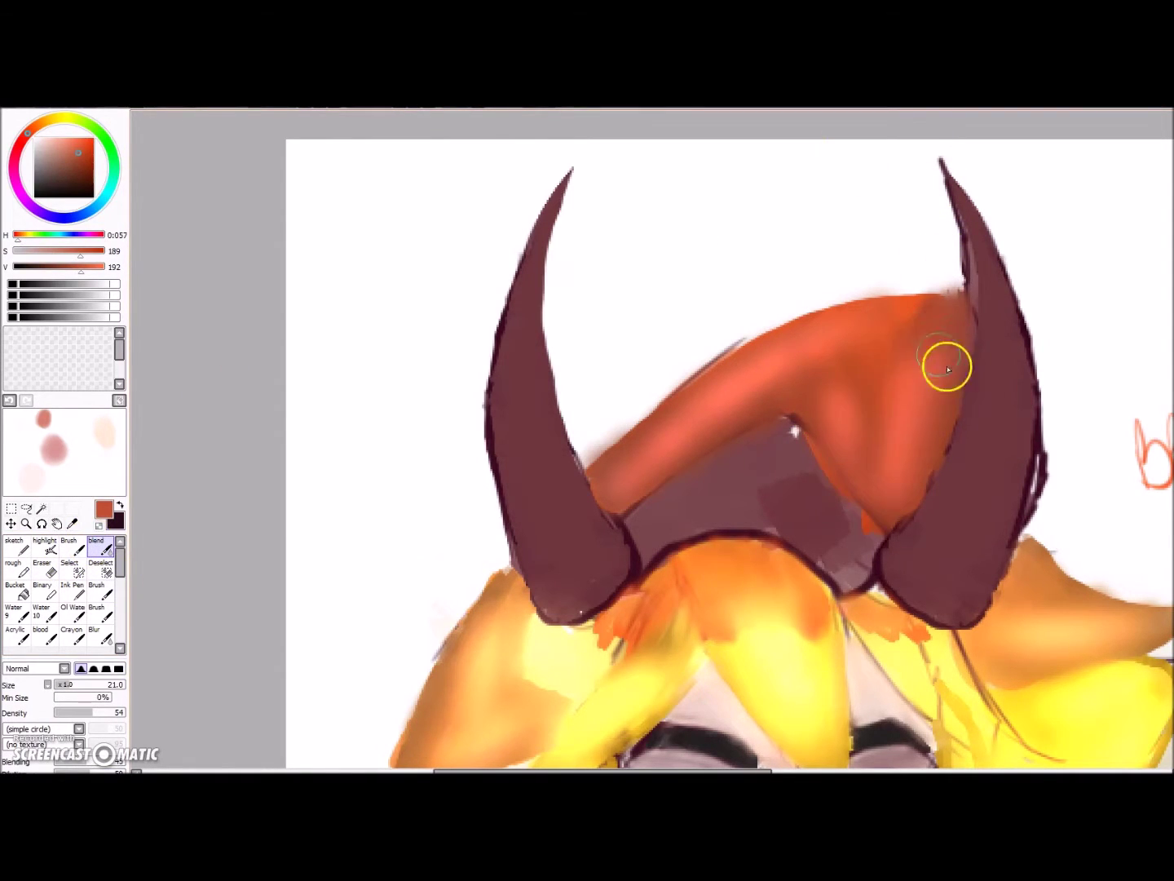
# - Paint soft rose highlights down the middle of both horns with the highlight brush, building up to a lighter pink
pyautogui.scroll(-3, 1098, 400)
pyautogui.moveTo(724, 770); pyautogui.dragTo(876, 770)
pyautogui.scroll(2, 747, 467)
pyautogui.keyDown('alt'); pyautogui.click(364, 435); pyautogui.keyUp('alt')
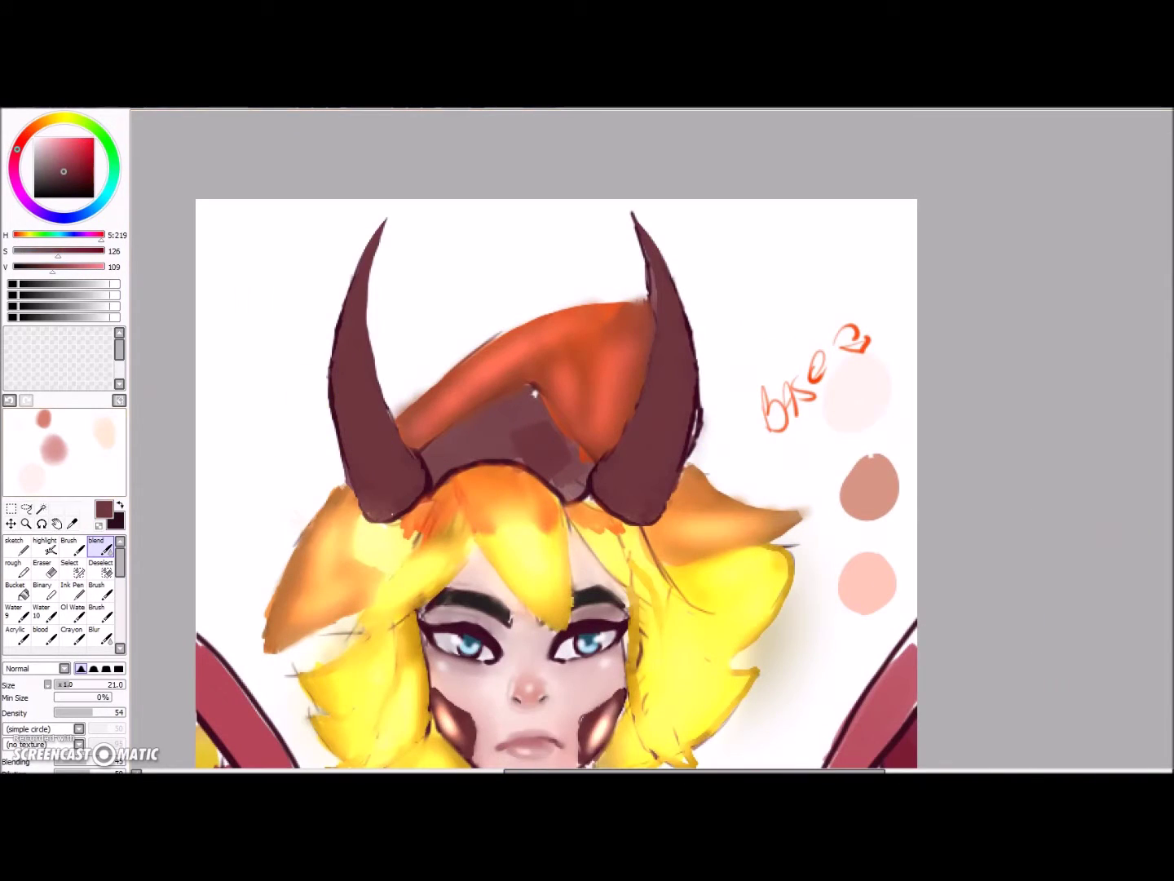
pyautogui.click(64, 164)
pyautogui.click(52, 542)
pyautogui.moveTo(353, 376); pyautogui.dragTo(383, 474)
pyautogui.moveTo(668, 358); pyautogui.dragTo(649, 447)
pyautogui.click(64, 148)
pyautogui.moveTo(352, 398); pyautogui.dragTo(365, 462)
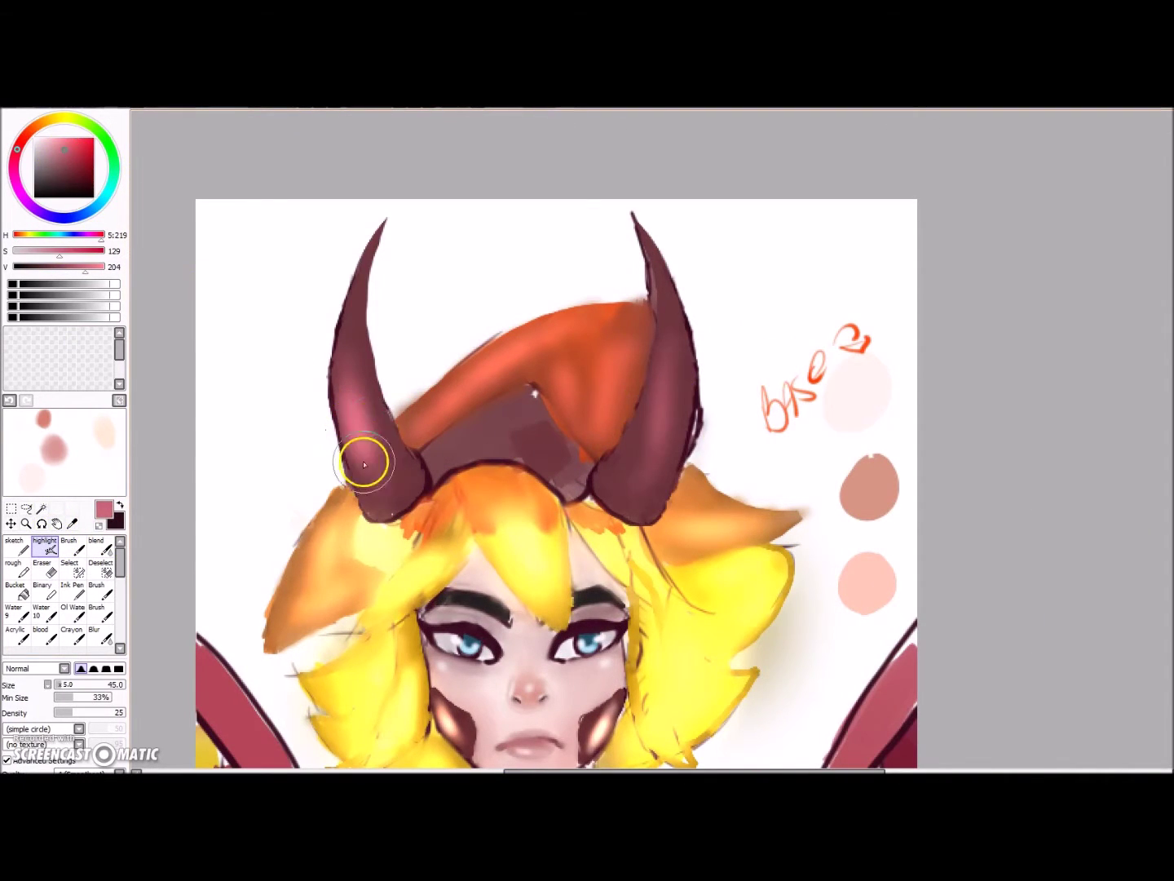
pyautogui.moveTo(663, 408); pyautogui.dragTo(657, 440)
# - Add narrow light pink shine to the lower part of both horns using the highlight brush at size 10
pyautogui.click(57, 139)
pyautogui.click(57, 685)
pyautogui.moveTo(350, 392); pyautogui.dragTo(359, 452)
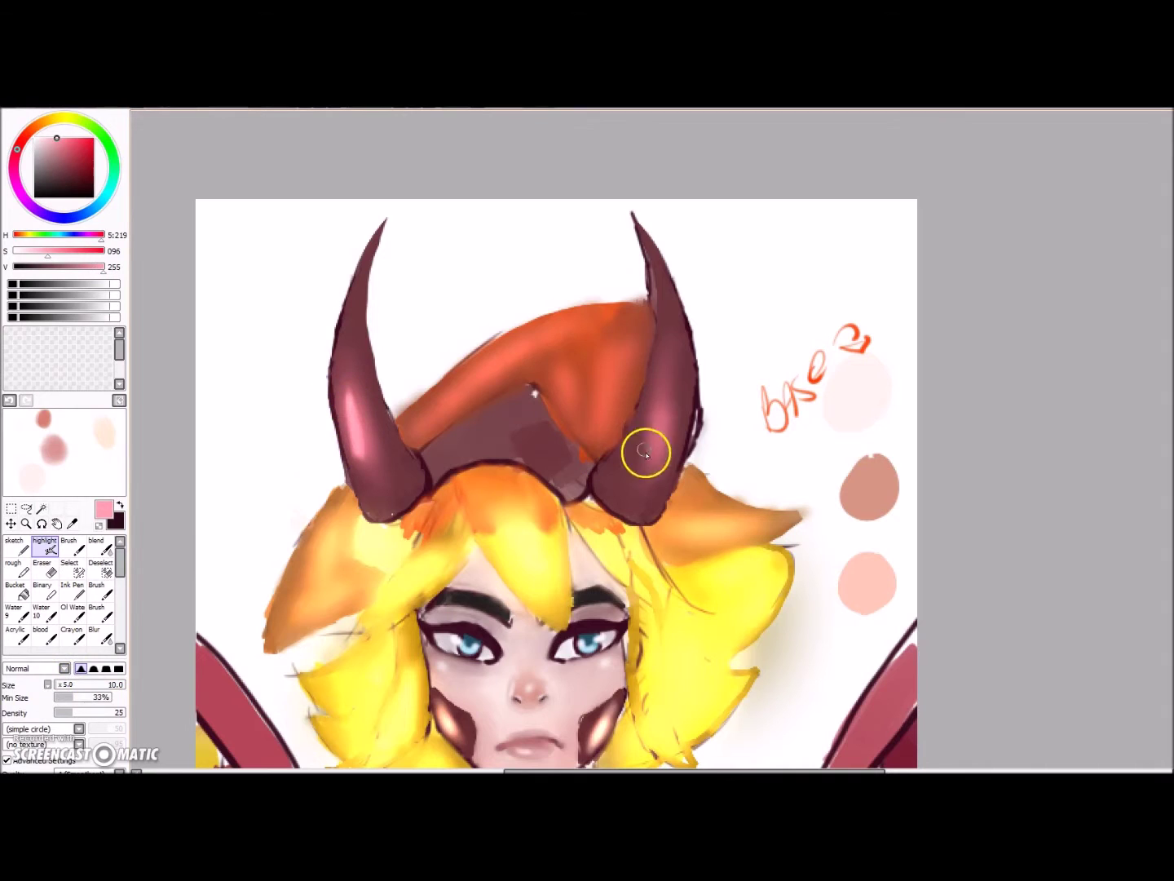
pyautogui.moveTo(663, 401); pyautogui.dragTo(655, 458)
pyautogui.hotkey('ctrl', 'z')
# - Paint over the headpiece's edges and outline in its own sampled plum using the rough brush
pyautogui.click(17, 562)
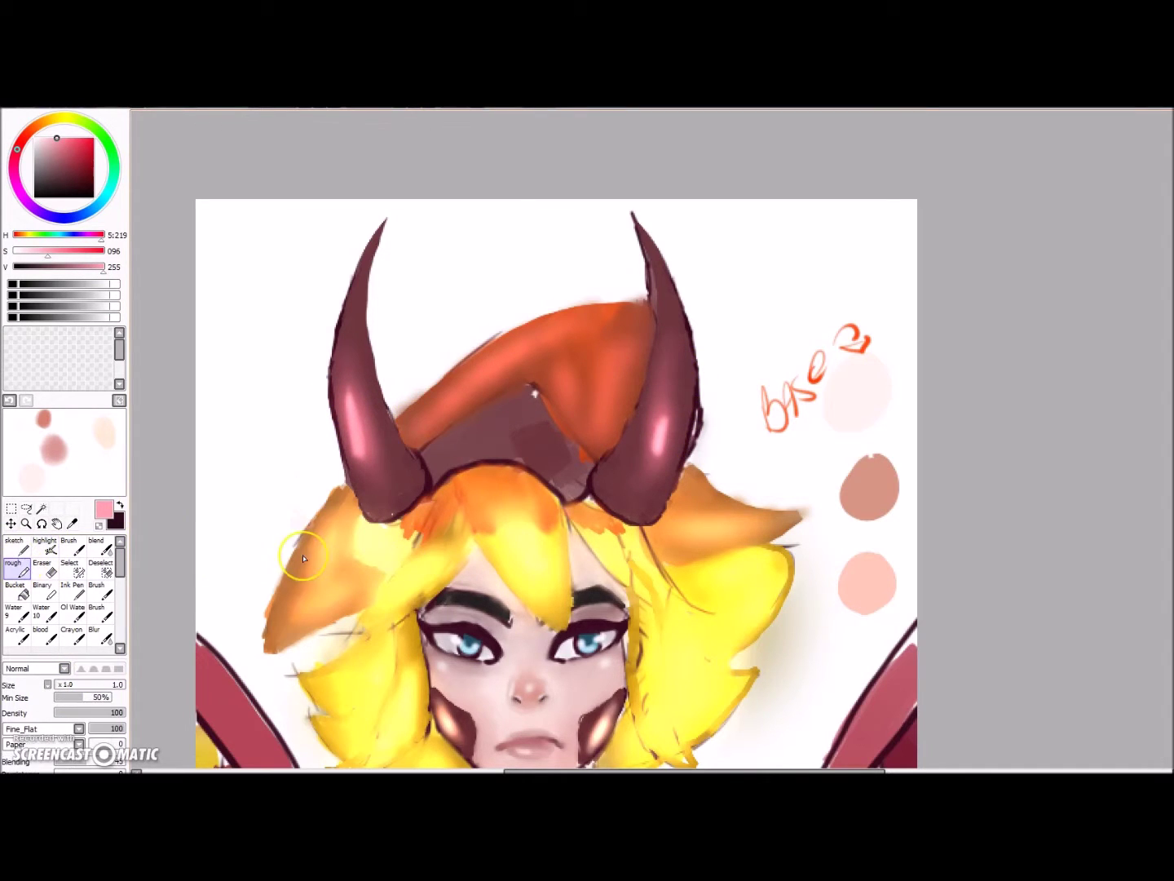
pyautogui.keyDown('alt'); pyautogui.click(440, 462); pyautogui.keyUp('alt')
pyautogui.scroll(2, 443, 443)
pyautogui.moveTo(409, 482)
pyautogui.mouseDown()
pyautogui.moveTo(426, 533)
pyautogui.moveTo(538, 501)
pyautogui.moveTo(675, 564)
pyautogui.moveTo(735, 561)
pyautogui.moveTo(643, 478)
pyautogui.moveTo(669, 441)
pyautogui.moveTo(724, 474)
pyautogui.moveTo(615, 336)
pyautogui.mouseUp()
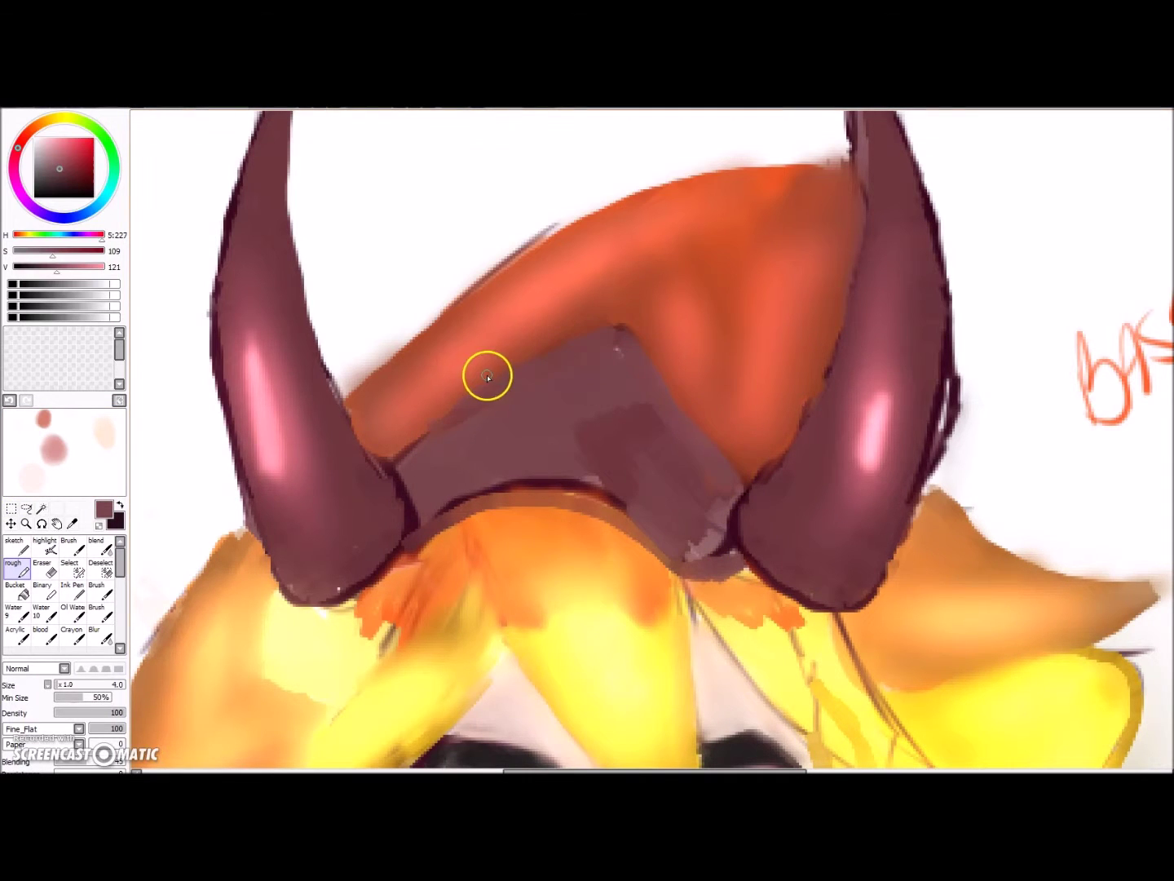
# - Paint a bright yellow wedge-shaped marking near the base of each horn
pyautogui.moveTo(1, 359)
pyautogui.mouseDown()
pyautogui.moveTo(171, 356)
pyautogui.moveTo(220, 111)
pyautogui.moveTo(2, 229)
pyautogui.mouseUp()
pyautogui.click(61, 121)
pyautogui.moveTo(308, 523)
pyautogui.mouseDown()
pyautogui.moveTo(302, 495)
pyautogui.moveTo(312, 517)
pyautogui.mouseUp()
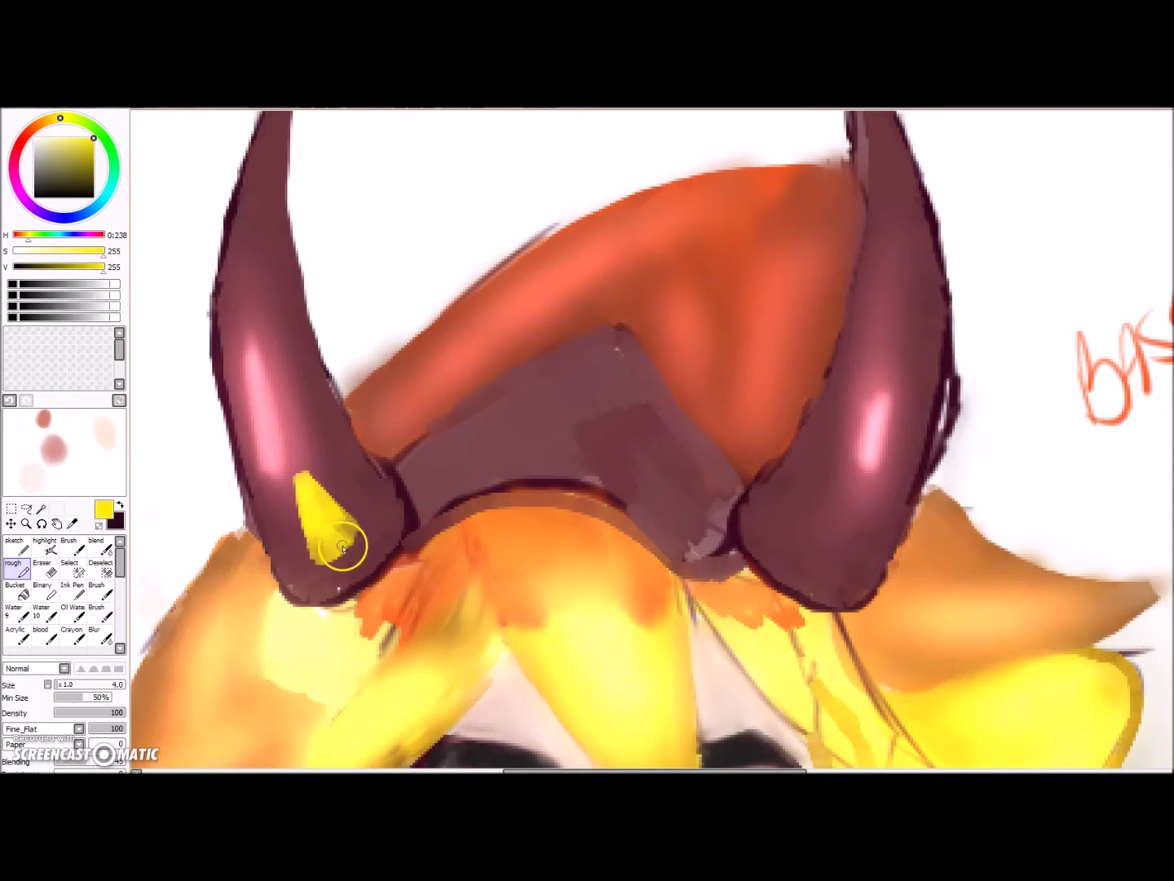
pyautogui.moveTo(839, 558)
pyautogui.mouseDown()
pyautogui.moveTo(800, 526)
pyautogui.moveTo(831, 490)
pyautogui.moveTo(813, 477)
pyautogui.mouseUp()
# - Repaint the headpiece in the horns' sampled maroon, covering the dark lower outline and uneven patches
pyautogui.keyDown('alt'); pyautogui.click(381, 507); pyautogui.keyUp('alt')
pyautogui.moveTo(434, 515)
pyautogui.mouseDown()
pyautogui.moveTo(492, 495)
pyautogui.moveTo(532, 429)
pyautogui.moveTo(408, 454)
pyautogui.moveTo(381, 481)
pyautogui.mouseUp()
pyautogui.moveTo(495, 506)
pyautogui.mouseDown()
pyautogui.moveTo(686, 454)
pyautogui.moveTo(629, 393)
pyautogui.moveTo(710, 548)
pyautogui.moveTo(716, 512)
pyautogui.moveTo(692, 560)
pyautogui.moveTo(535, 422)
pyautogui.moveTo(437, 430)
pyautogui.moveTo(577, 492)
pyautogui.moveTo(512, 484)
pyautogui.mouseUp()
pyautogui.moveTo(606, 359)
pyautogui.mouseDown()
pyautogui.moveTo(540, 372)
pyautogui.moveTo(461, 489)
pyautogui.mouseUp()
# - Paint progressively lighter pink highlights along the headpiece's lower edge and centre ridge, and brighten the shine on both horns
pyautogui.click(61, 154)
pyautogui.moveTo(411, 514); pyautogui.dragTo(544, 441)
pyautogui.hotkey('ctrl', 'z')
pyautogui.click(47, 545)
pyautogui.moveTo(413, 514)
pyautogui.mouseDown()
pyautogui.moveTo(610, 501)
pyautogui.moveTo(499, 480)
pyautogui.moveTo(415, 515)
pyautogui.mouseUp()
pyautogui.click(61, 138)
pyautogui.moveTo(577, 499)
pyautogui.mouseDown()
pyautogui.moveTo(594, 491)
pyautogui.moveTo(575, 436)
pyautogui.mouseUp()
pyautogui.click(45, 138)
pyautogui.moveTo(438, 507); pyautogui.dragTo(490, 484)
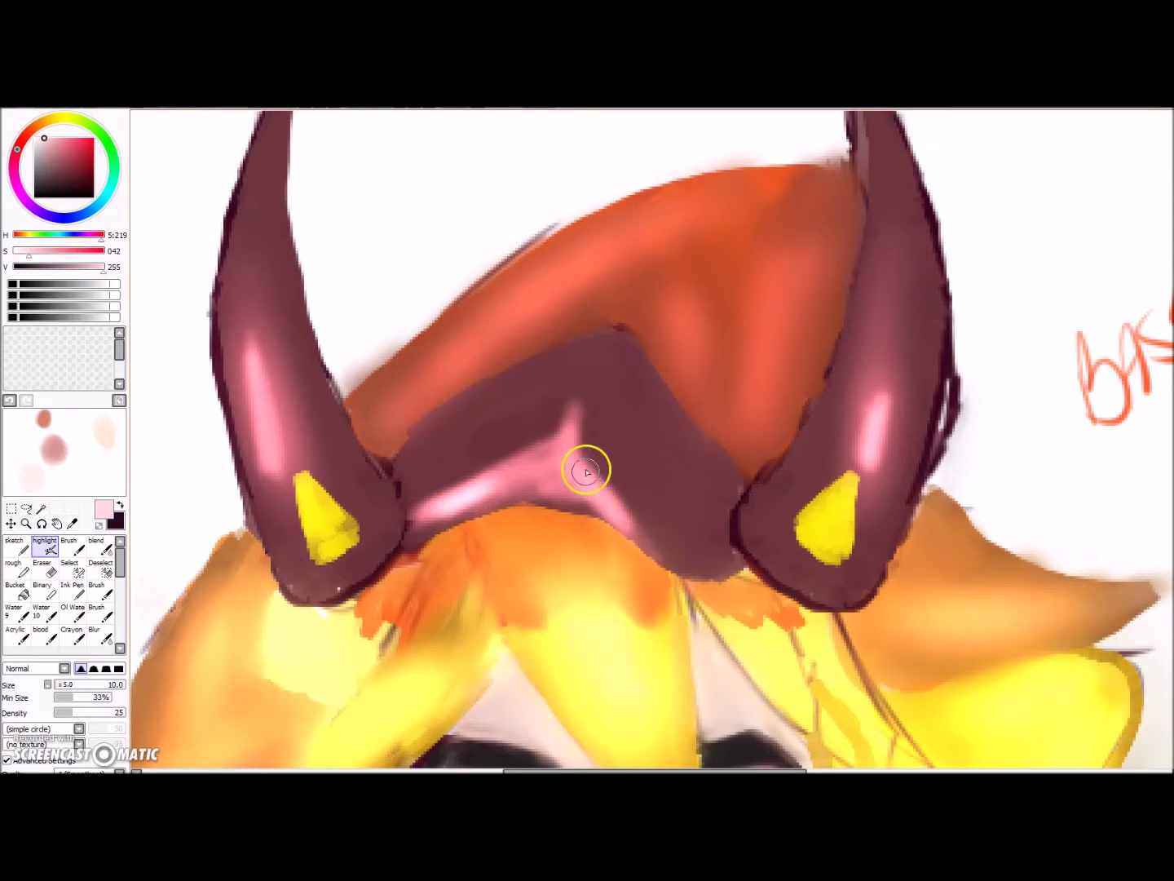
pyautogui.moveTo(593, 495); pyautogui.dragTo(625, 517)
pyautogui.moveTo(873, 451); pyautogui.dragTo(878, 420)
pyautogui.moveTo(258, 400); pyautogui.dragTo(267, 432)
# - Paint over the sketch lines on the neck, shoulders and upper chest in flat sampled maroon using the rough brush
pyautogui.scroll(-6, 522, 383)
pyautogui.moveTo(526, 522); pyautogui.dragTo(522, 403)
pyautogui.scroll(5, 494, 425)
pyautogui.rightClick(492, 439)
pyautogui.click(16, 568)
pyautogui.moveTo(568, 337)
pyautogui.mouseDown()
pyautogui.moveTo(542, 384)
pyautogui.moveTo(460, 365)
pyautogui.moveTo(574, 340)
pyautogui.moveTo(571, 357)
pyautogui.moveTo(500, 403)
pyautogui.moveTo(363, 396)
pyautogui.moveTo(633, 445)
pyautogui.mouseUp()
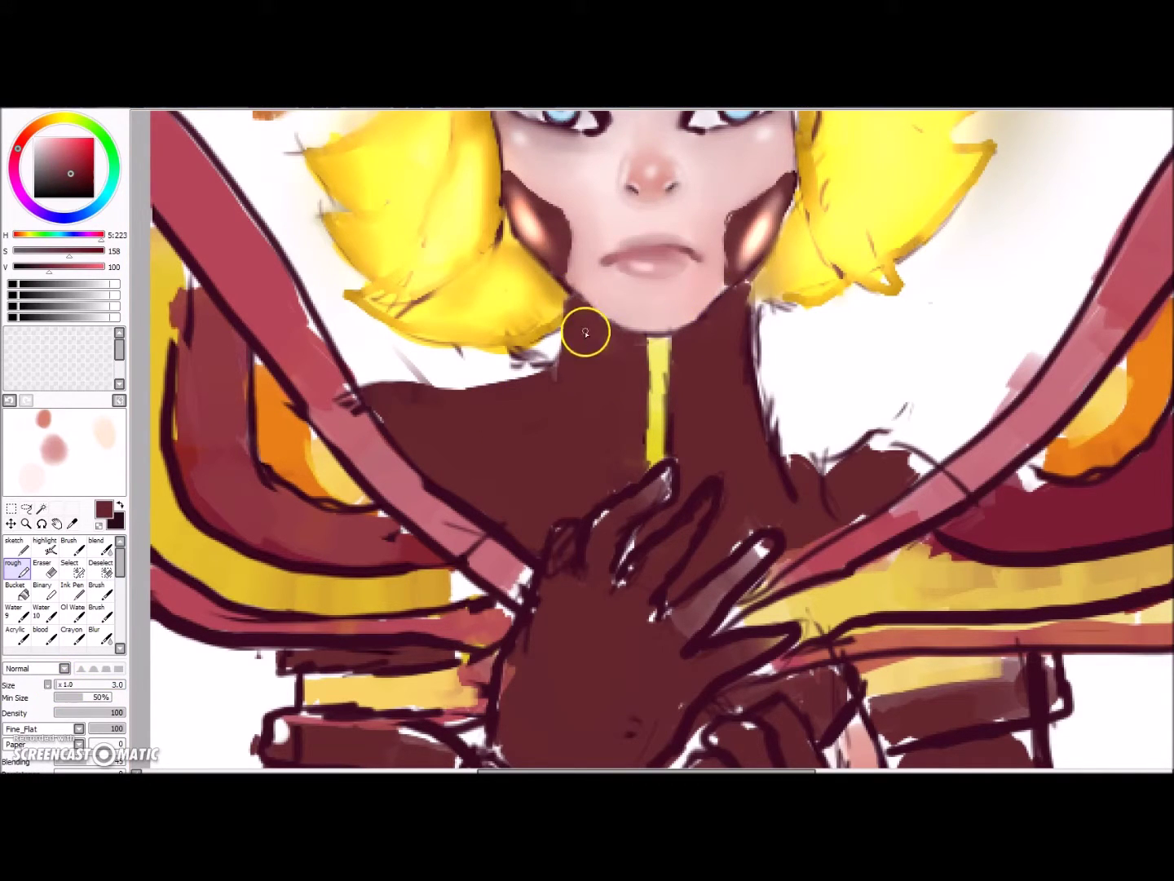
pyautogui.moveTo(767, 440)
pyautogui.mouseDown()
pyautogui.moveTo(826, 472)
pyautogui.moveTo(905, 477)
pyautogui.moveTo(848, 446)
pyautogui.moveTo(874, 442)
pyautogui.moveTo(921, 462)
pyautogui.moveTo(839, 455)
pyautogui.moveTo(940, 463)
pyautogui.moveTo(866, 436)
pyautogui.moveTo(795, 447)
pyautogui.moveTo(812, 496)
pyautogui.moveTo(823, 446)
pyautogui.moveTo(837, 492)
pyautogui.moveTo(794, 480)
pyautogui.mouseUp()
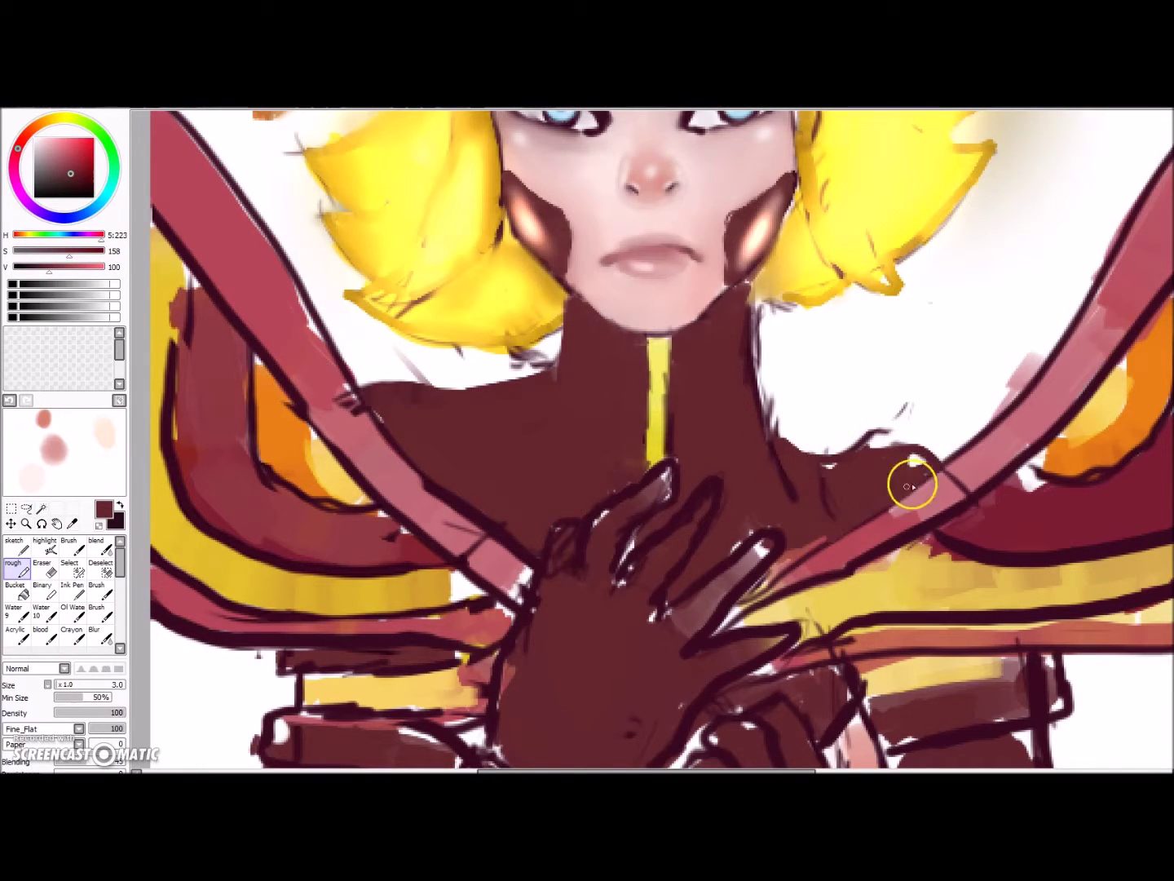
pyautogui.moveTo(826, 519); pyautogui.dragTo(751, 346)
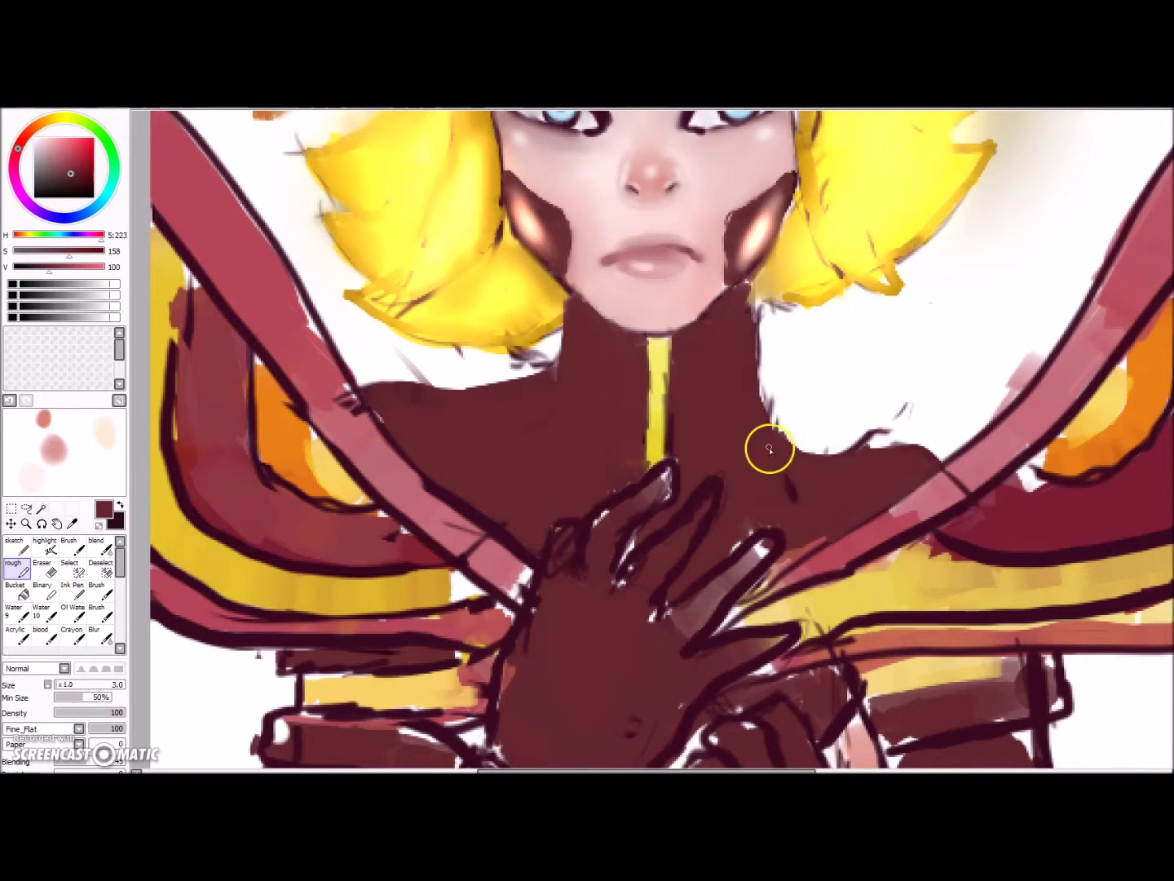
# - Shade the chest, shoulders and sides of the neck with a darker maroon
pyautogui.scroll(-2, 585, 294)
pyautogui.scroll(2, 643, 269)
pyautogui.click(69, 183)
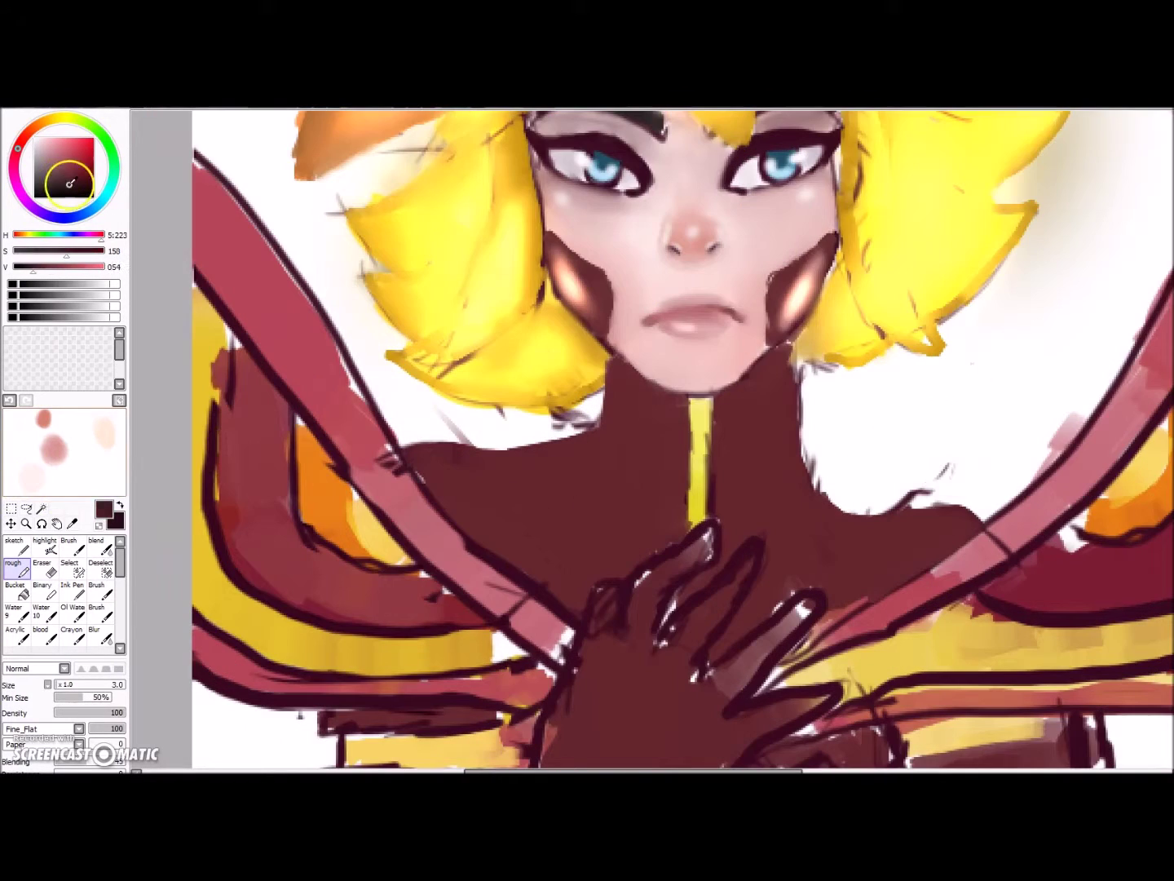
pyautogui.moveTo(480, 531)
pyautogui.mouseDown()
pyautogui.moveTo(533, 563)
pyautogui.moveTo(891, 617)
pyautogui.moveTo(925, 555)
pyautogui.moveTo(854, 568)
pyautogui.moveTo(751, 620)
pyautogui.moveTo(734, 471)
pyautogui.moveTo(632, 456)
pyautogui.moveTo(534, 487)
pyautogui.moveTo(537, 553)
pyautogui.moveTo(447, 508)
pyautogui.moveTo(632, 489)
pyautogui.moveTo(636, 423)
pyautogui.moveTo(574, 599)
pyautogui.mouseUp()
pyautogui.press('b')
pyautogui.moveTo(914, 562)
pyautogui.mouseDown()
pyautogui.moveTo(953, 532)
pyautogui.moveTo(933, 554)
pyautogui.moveTo(784, 583)
pyautogui.mouseUp()
pyautogui.moveTo(661, 433)
pyautogui.mouseDown()
pyautogui.moveTo(621, 531)
pyautogui.moveTo(567, 454)
pyautogui.mouseUp()
pyautogui.moveTo(800, 409)
pyautogui.mouseDown()
pyautogui.moveTo(763, 408)
pyautogui.moveTo(782, 518)
pyautogui.mouseUp()
# - Repaint the collar's vertical stripe in its sampled light yellow and brighten it with a paler yellow highlight
pyautogui.keyDown('alt'); pyautogui.click(702, 408); pyautogui.keyUp('alt')
pyautogui.click(31, 571)
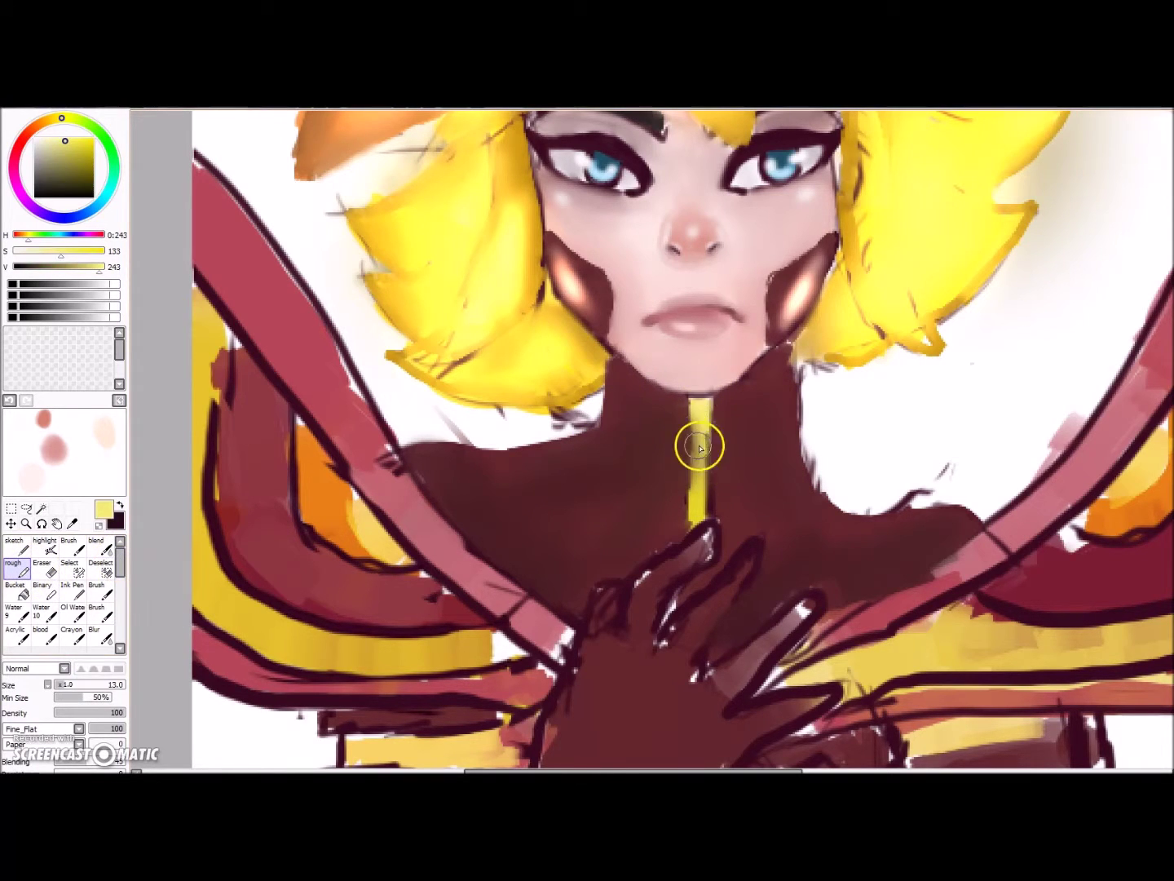
pyautogui.moveTo(698, 437); pyautogui.dragTo(699, 522)
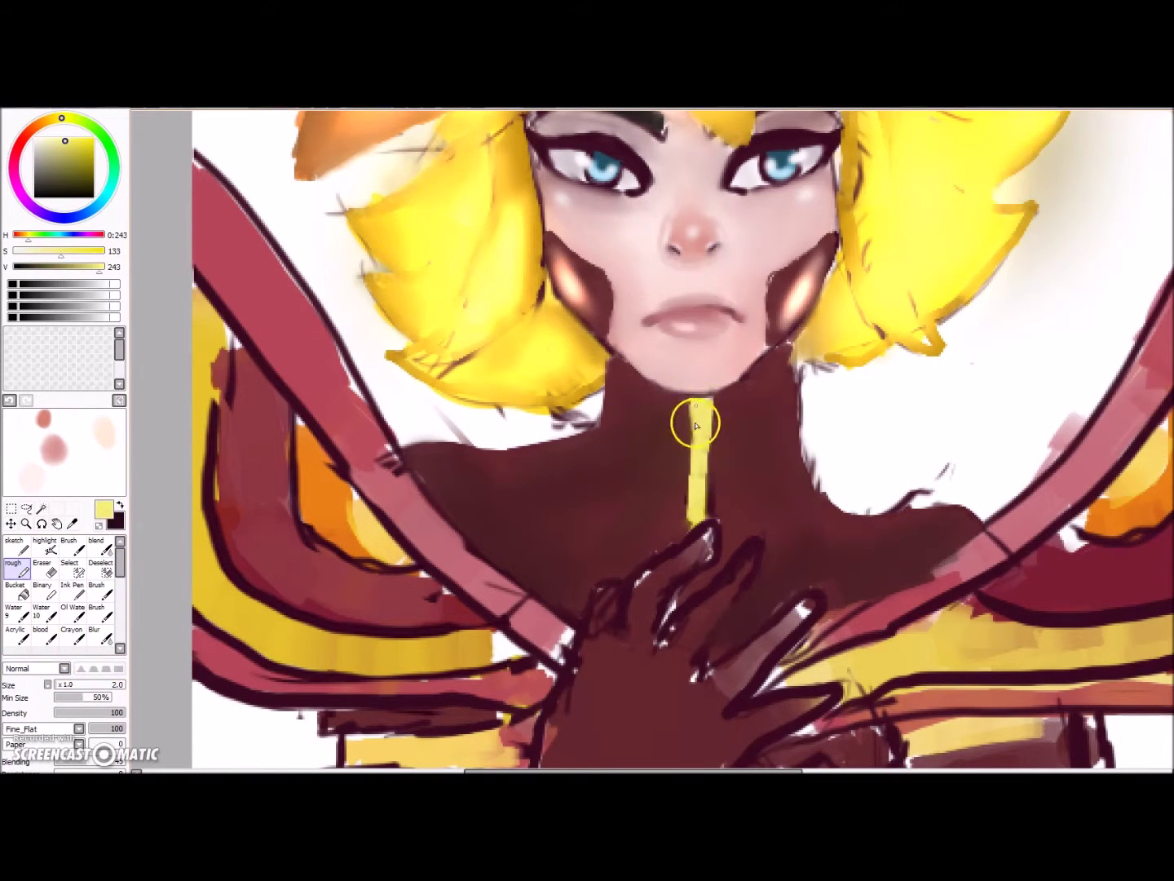
pyautogui.click(45, 547)
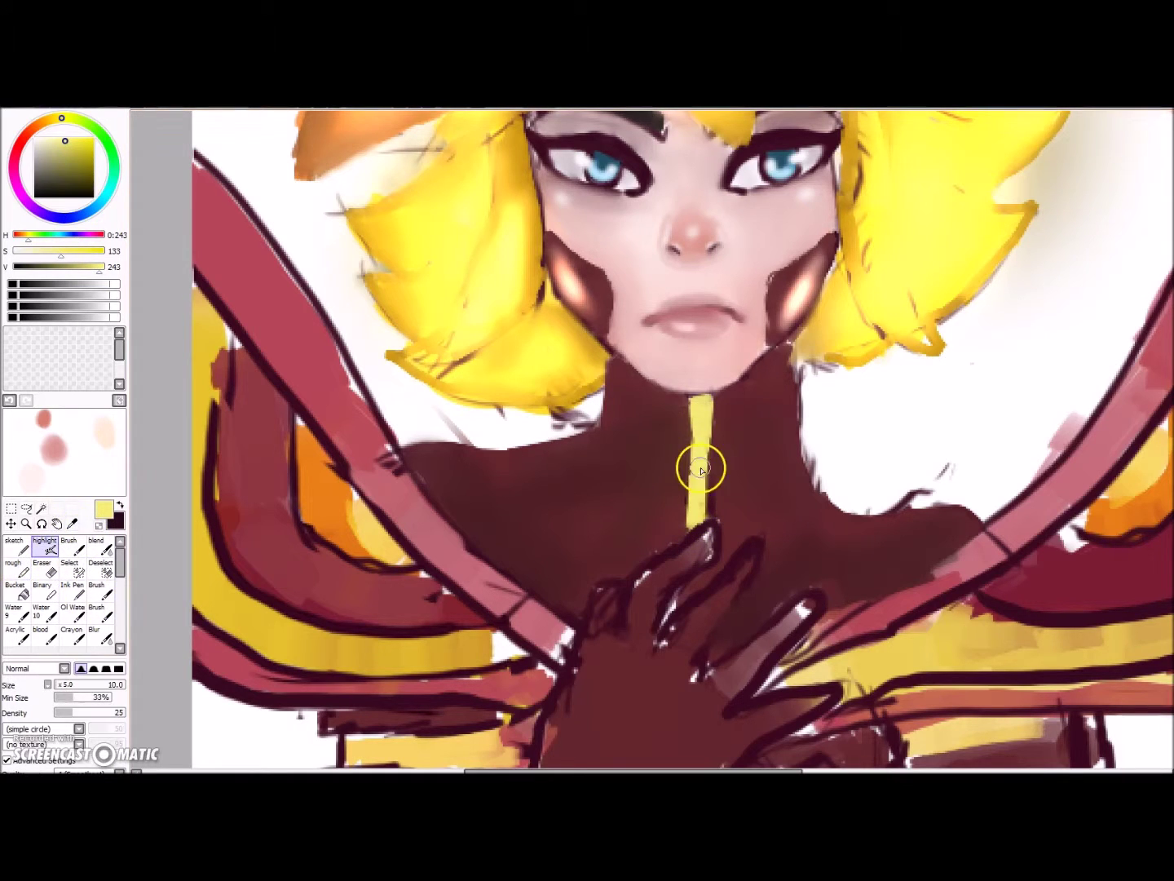
pyautogui.moveTo(701, 422); pyautogui.dragTo(695, 519)
# - Paint soft rose highlights across both sides of the upper chest and the neck with the highlight brush at size 30
pyautogui.scroll(-4, 695, 420)
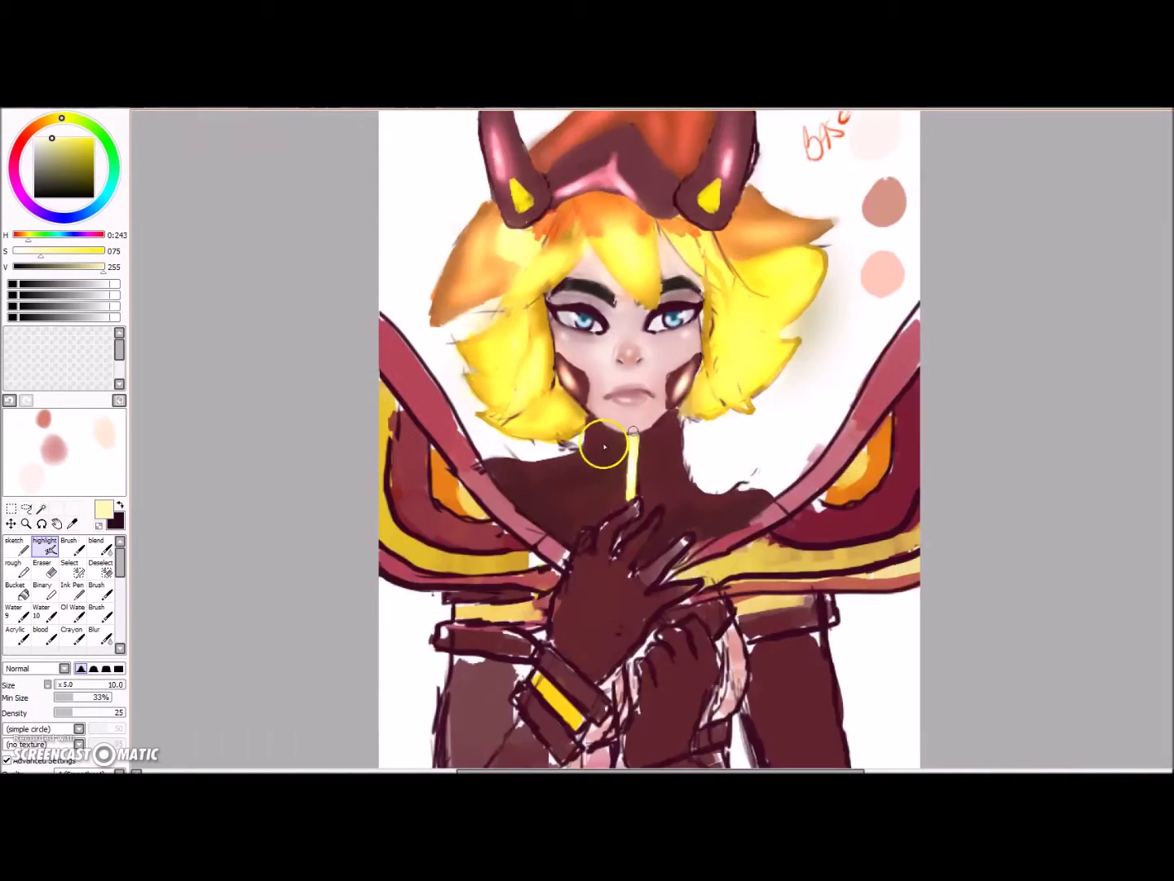
pyautogui.scroll(2, 628, 461)
pyautogui.rightClick(584, 511)
pyautogui.click(62, 158)
pyautogui.moveTo(627, 494); pyautogui.dragTo(554, 488)
pyautogui.click(72, 686)
pyautogui.moveTo(72, 688); pyautogui.dragTo(59, 686)
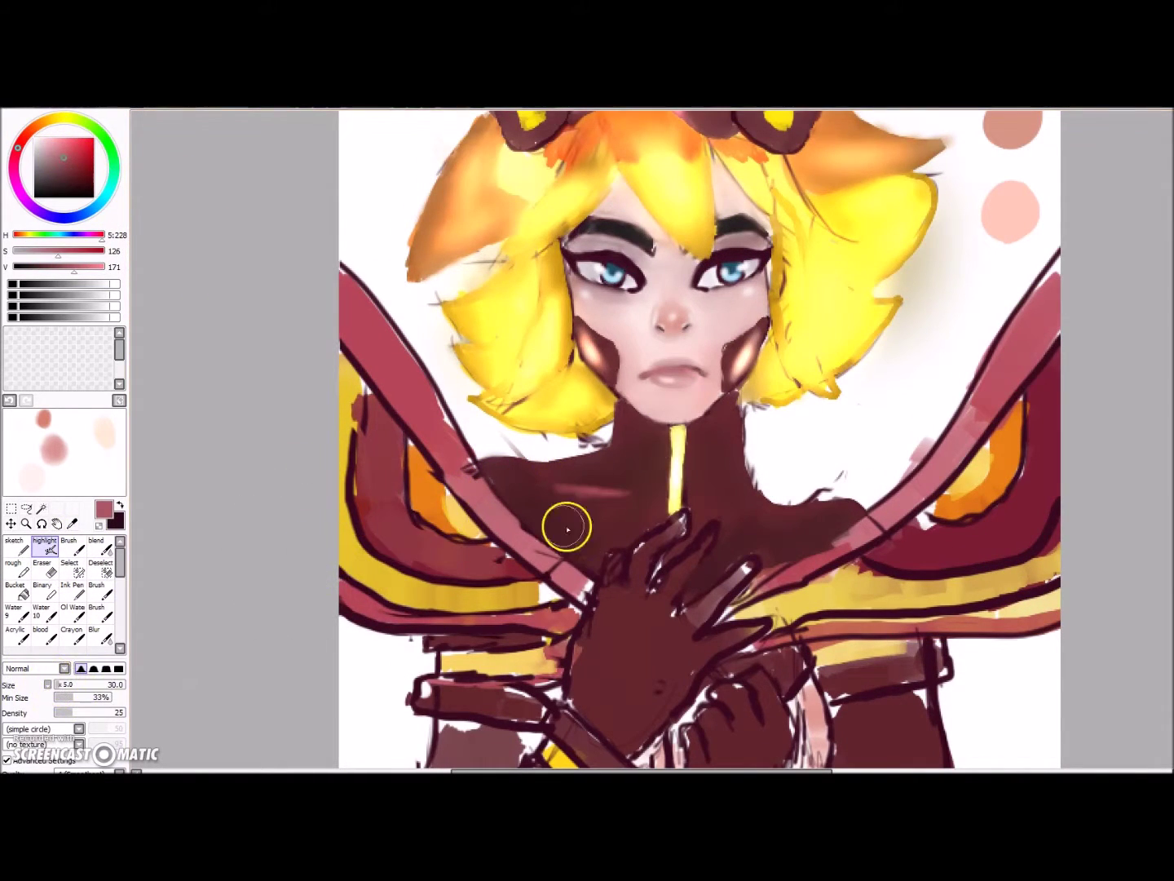
pyautogui.moveTo(616, 492); pyautogui.dragTo(534, 488)
pyautogui.moveTo(723, 507); pyautogui.dragTo(796, 520)
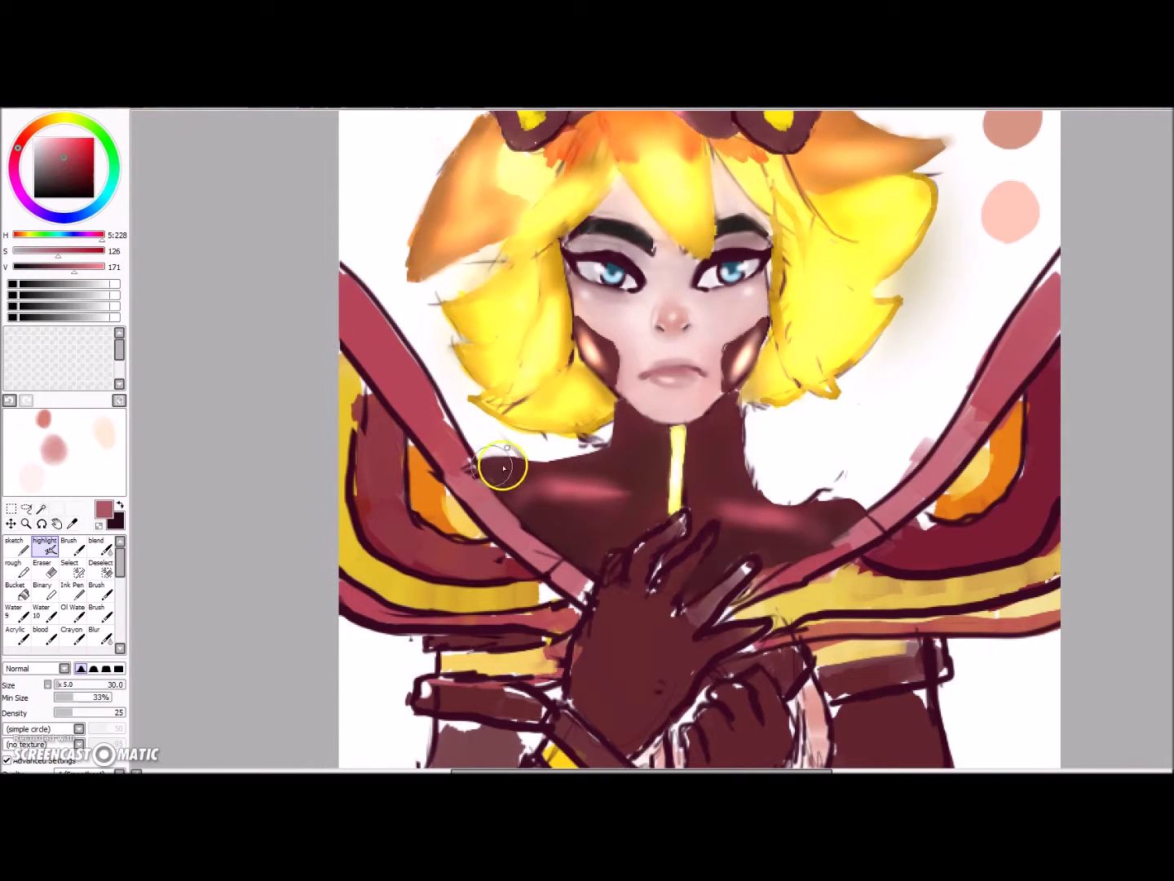
pyautogui.moveTo(590, 467); pyautogui.dragTo(605, 459)
pyautogui.moveTo(749, 488); pyautogui.dragTo(737, 458)
# - Brighten the centres of the chest and neck highlights with lighter pinks, finishing with the highlight brush at size 10
pyautogui.click(55, 150)
pyautogui.moveTo(570, 493); pyautogui.dragTo(624, 497)
pyautogui.moveTo(737, 518)
pyautogui.mouseDown()
pyautogui.moveTo(802, 532)
pyautogui.moveTo(801, 519)
pyautogui.mouseUp()
pyautogui.click(50, 138)
pyautogui.click(60, 686)
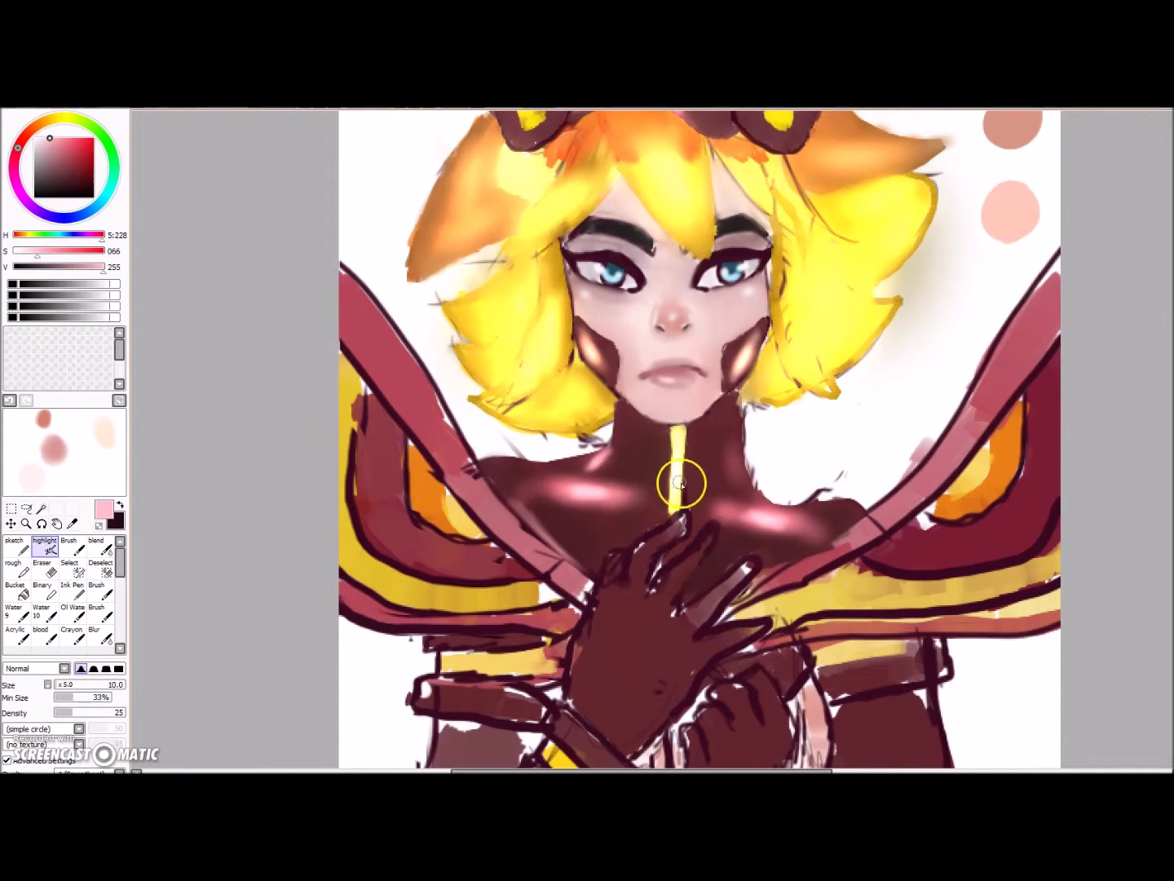
pyautogui.moveTo(732, 476); pyautogui.dragTo(737, 451)
# - Deepen the shadows around the chest highlights and collar stripe with a sampled dark maroon using the highlight brush
pyautogui.scroll(-3, 765, 361)
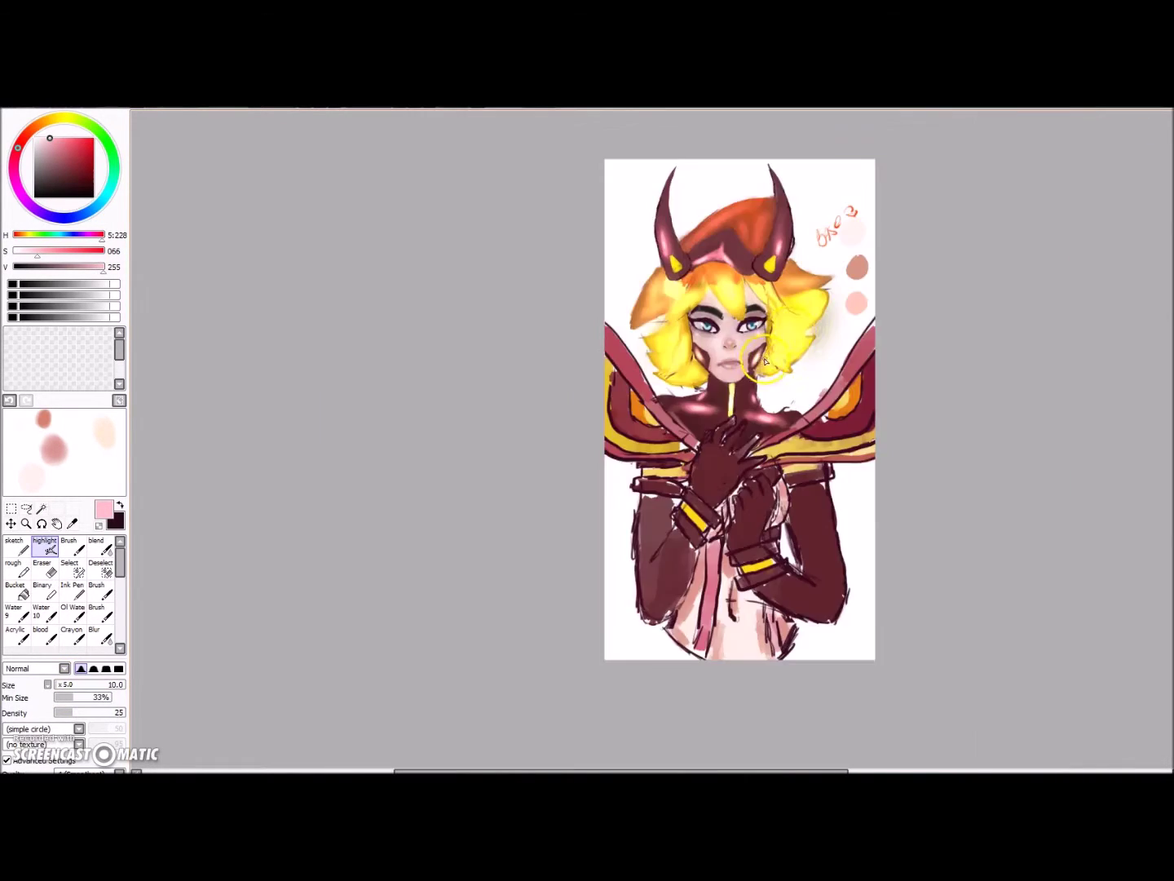
pyautogui.scroll(3, 790, 332)
pyautogui.rightClick(613, 518)
pyautogui.click(94, 548)
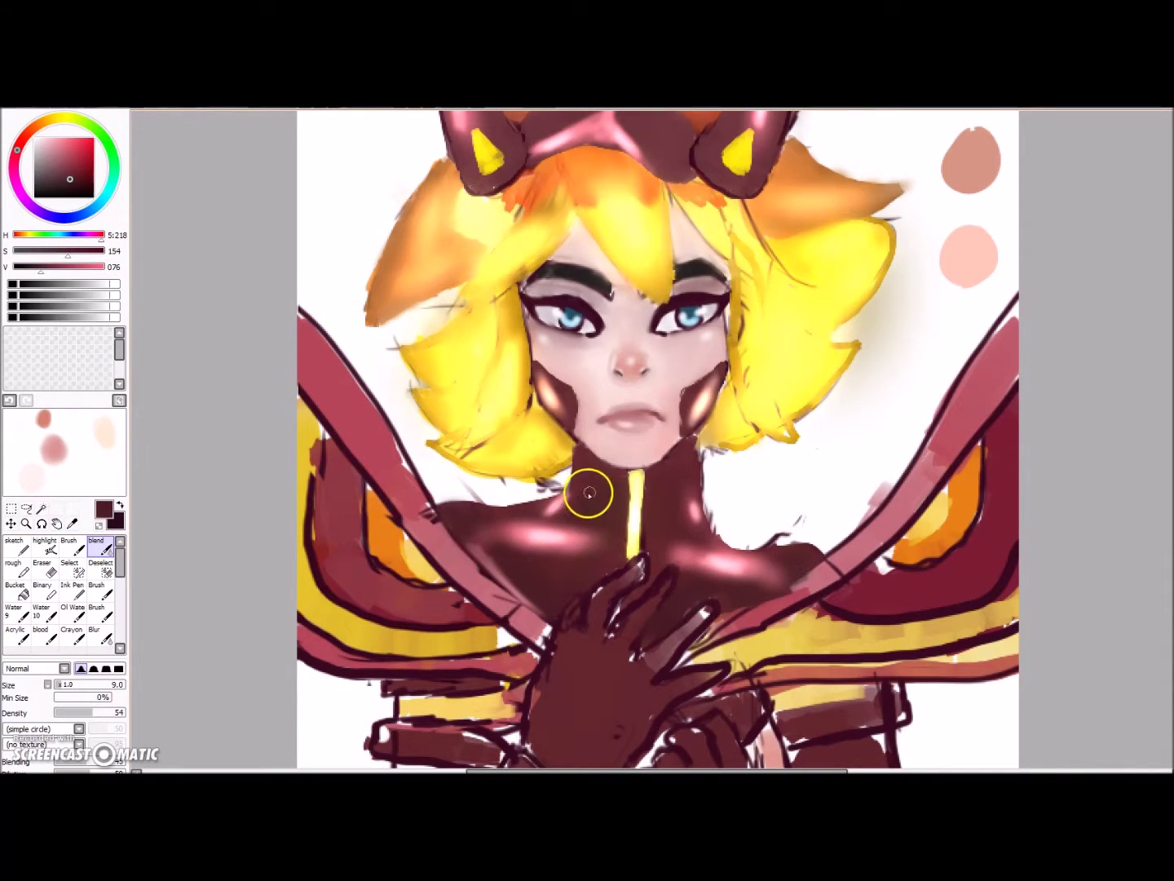
pyautogui.click(45, 548)
pyautogui.moveTo(532, 575); pyautogui.dragTo(583, 582)
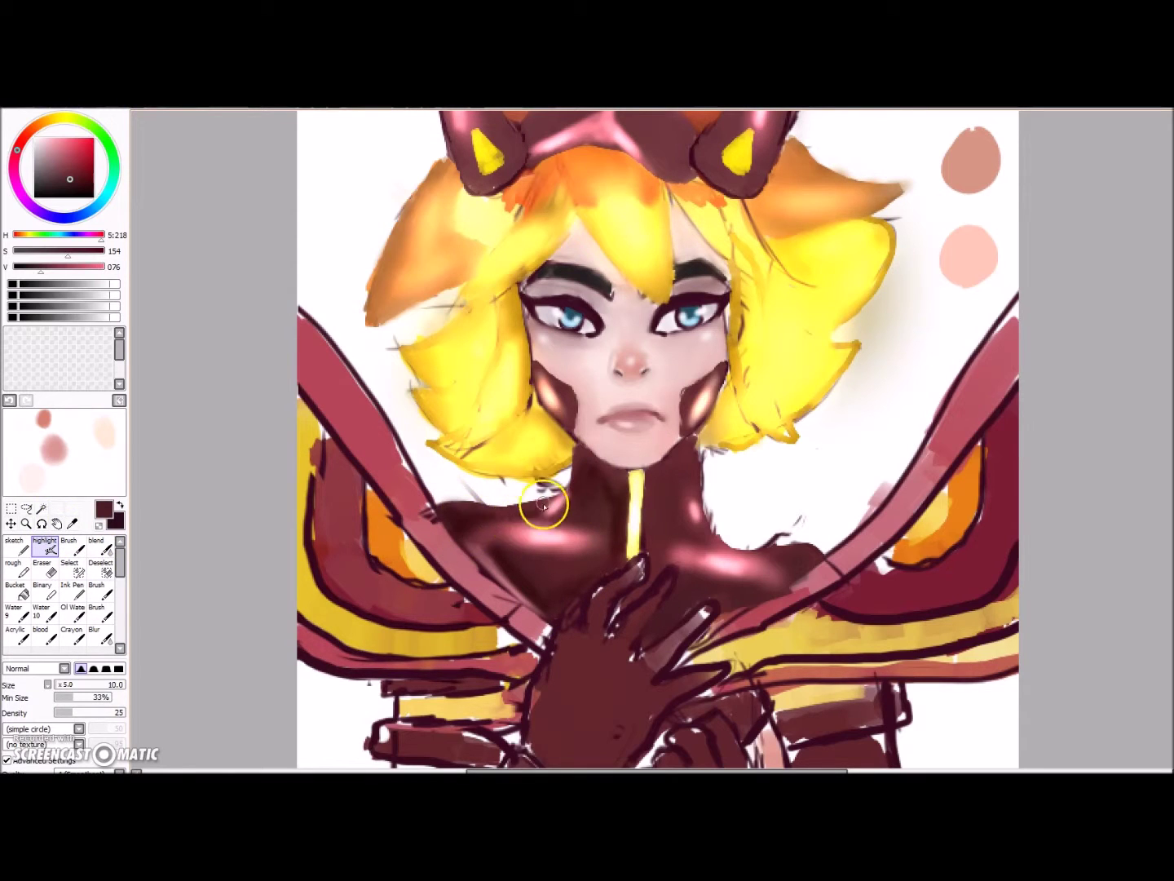
pyautogui.moveTo(698, 534)
pyautogui.mouseDown()
pyautogui.moveTo(770, 582)
pyautogui.moveTo(658, 615)
pyautogui.moveTo(650, 581)
pyautogui.mouseUp()
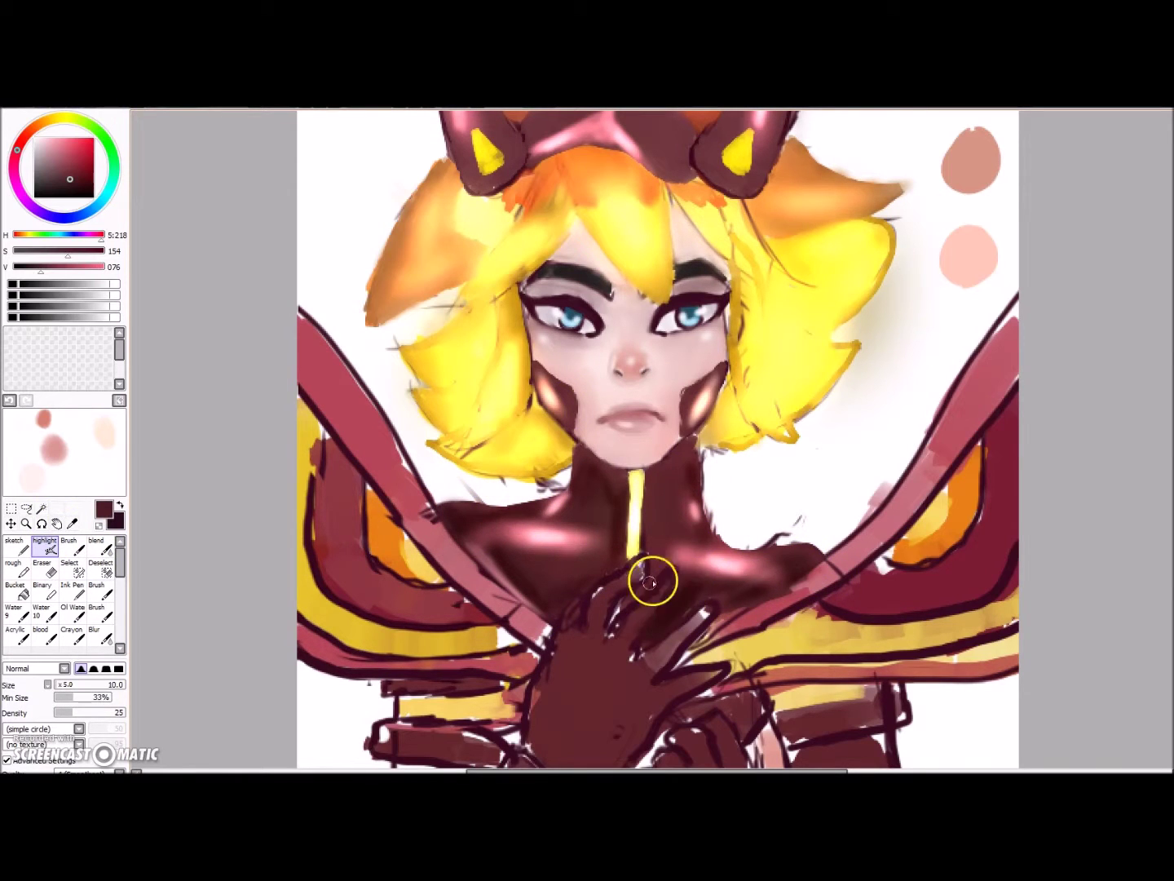
# - Smooth the shading across the neck and chest with the blend brush at size 18
pyautogui.click(98, 548)
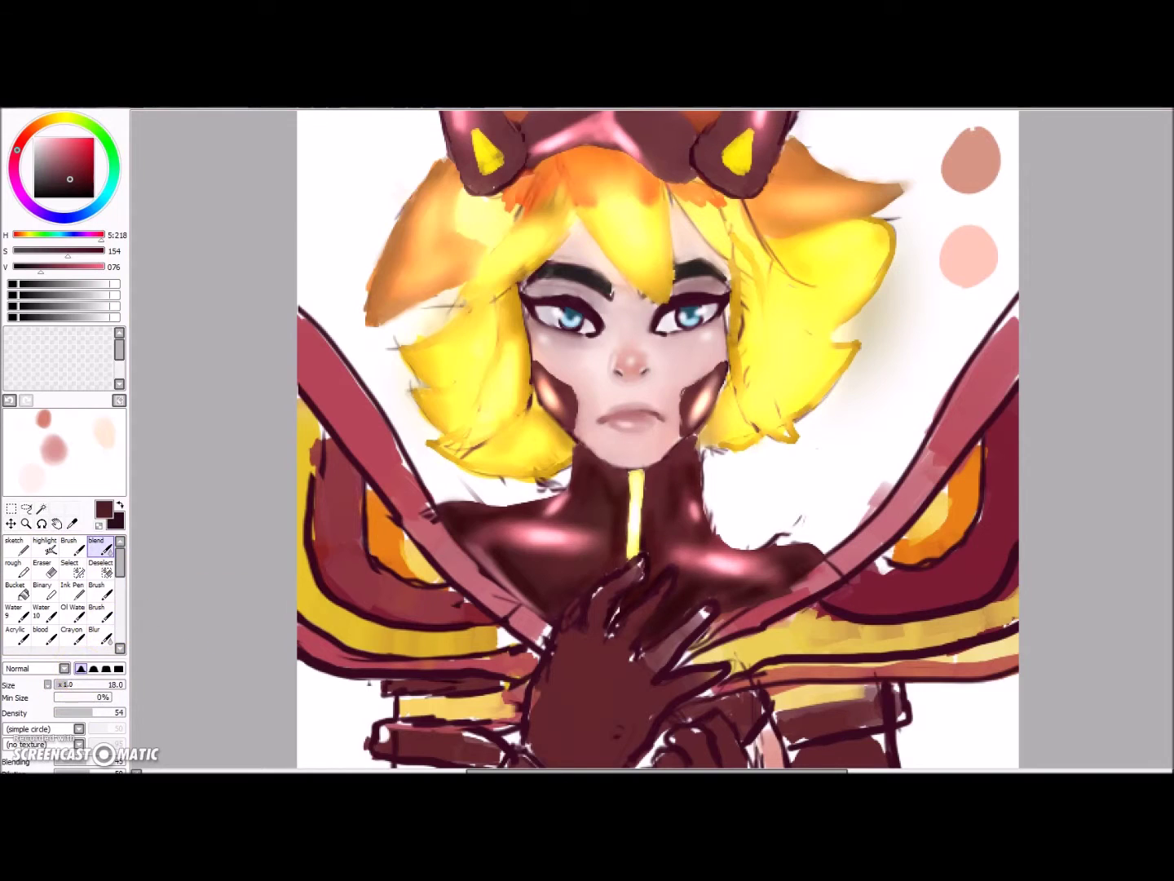
pyautogui.moveTo(686, 597)
pyautogui.mouseDown()
pyautogui.moveTo(688, 498)
pyautogui.moveTo(584, 551)
pyautogui.mouseUp()
pyautogui.moveTo(511, 552); pyautogui.dragTo(642, 473)
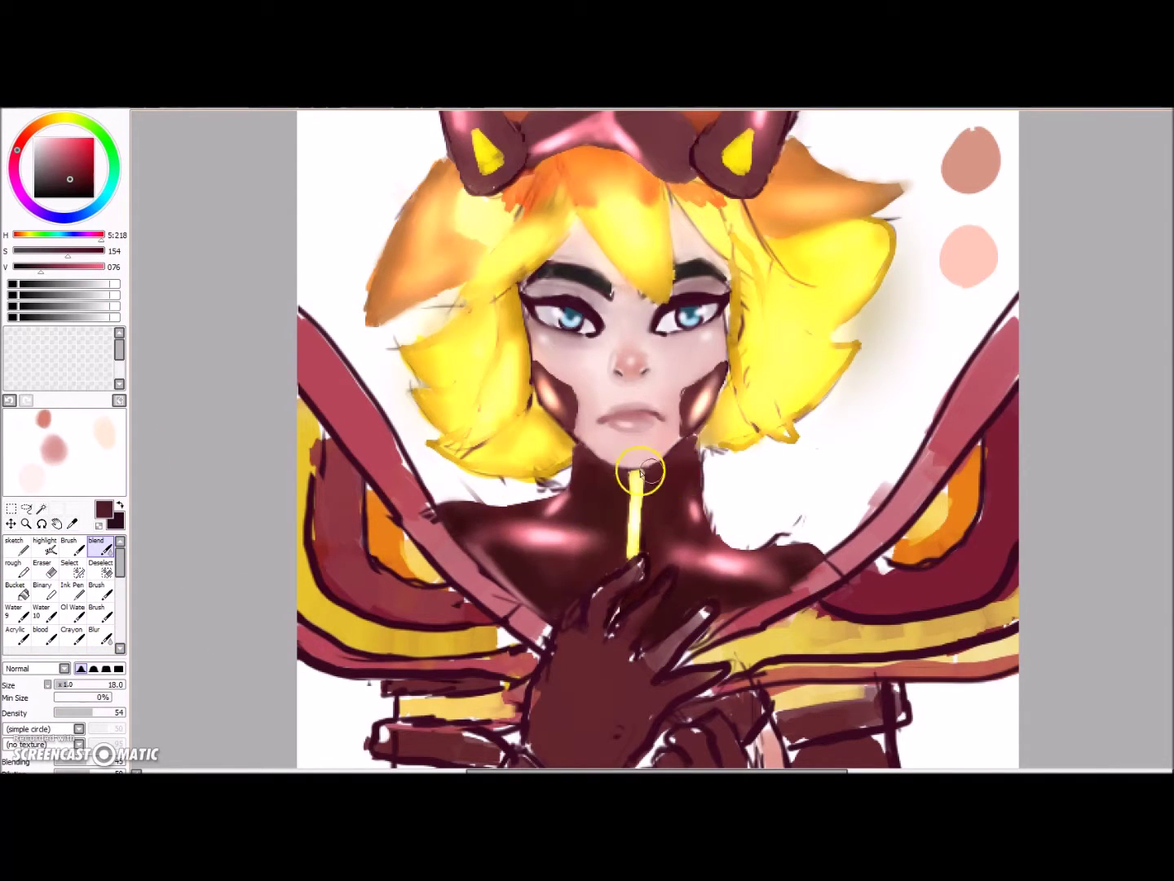
pyautogui.moveTo(764, 584); pyautogui.dragTo(677, 610)
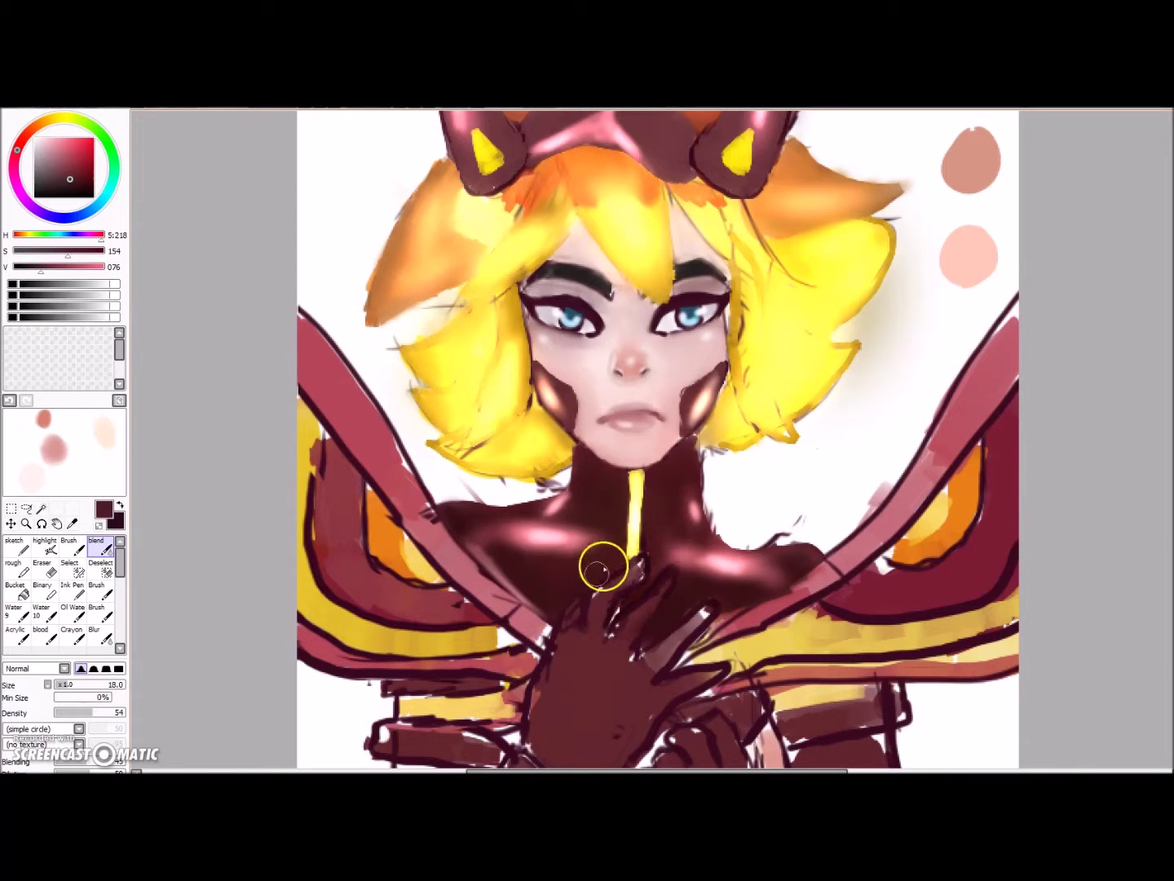
# - Fill the white gaps in the left upper arm's lower dark band with sampled maroon using the rough brush
pyautogui.scroll(-3, 816, 499)
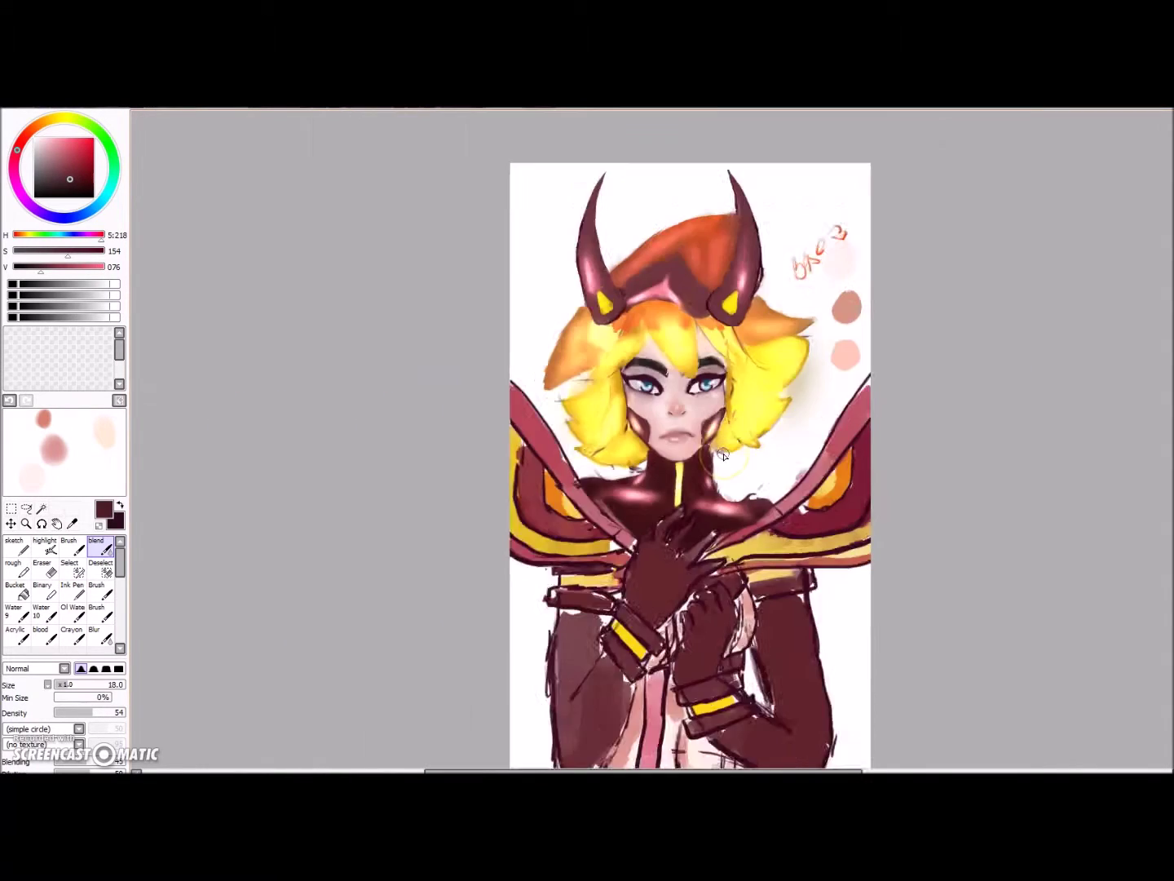
pyautogui.moveTo(793, 508); pyautogui.dragTo(791, 472)
pyautogui.rightClick(796, 562)
pyautogui.scroll(2, 760, 568)
pyautogui.click(16, 568)
pyautogui.scroll(1, 474, 577)
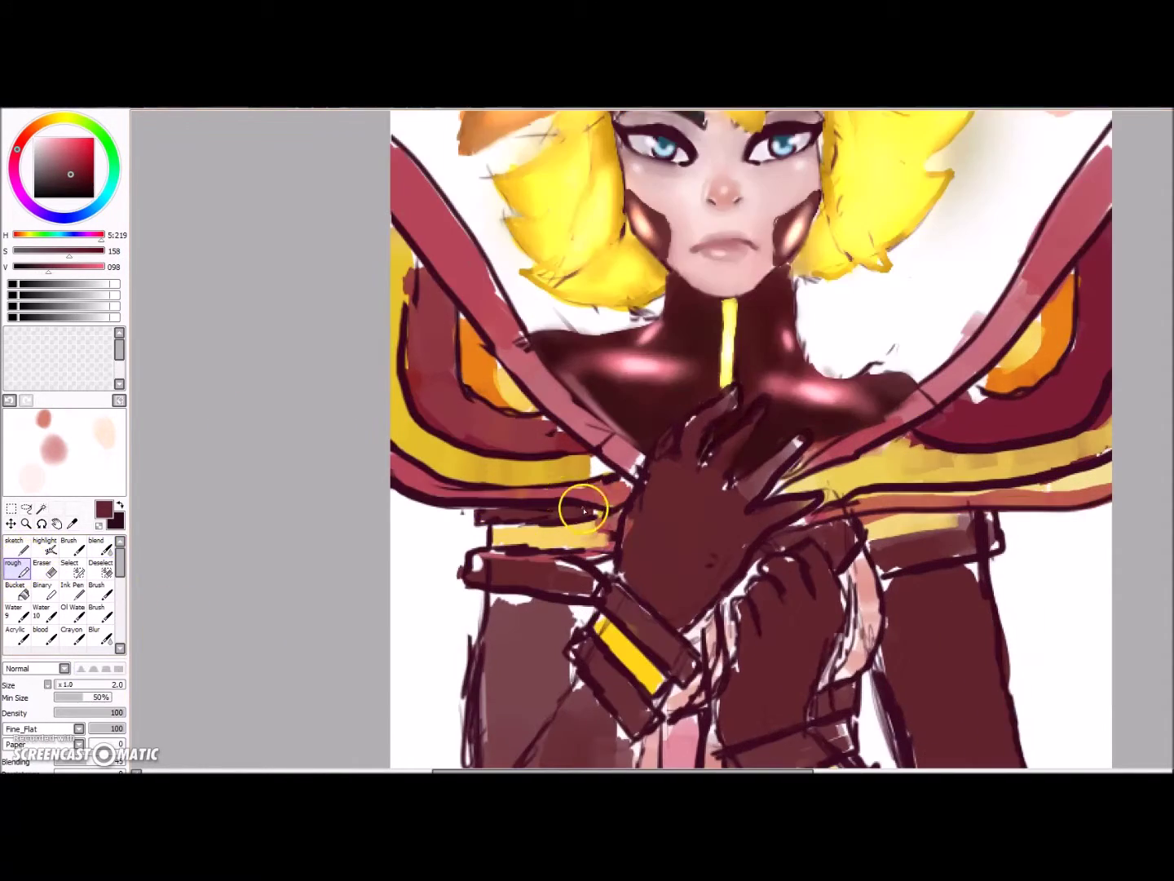
pyautogui.moveTo(482, 576)
pyautogui.mouseDown()
pyautogui.moveTo(583, 572)
pyautogui.moveTo(536, 581)
pyautogui.mouseUp()
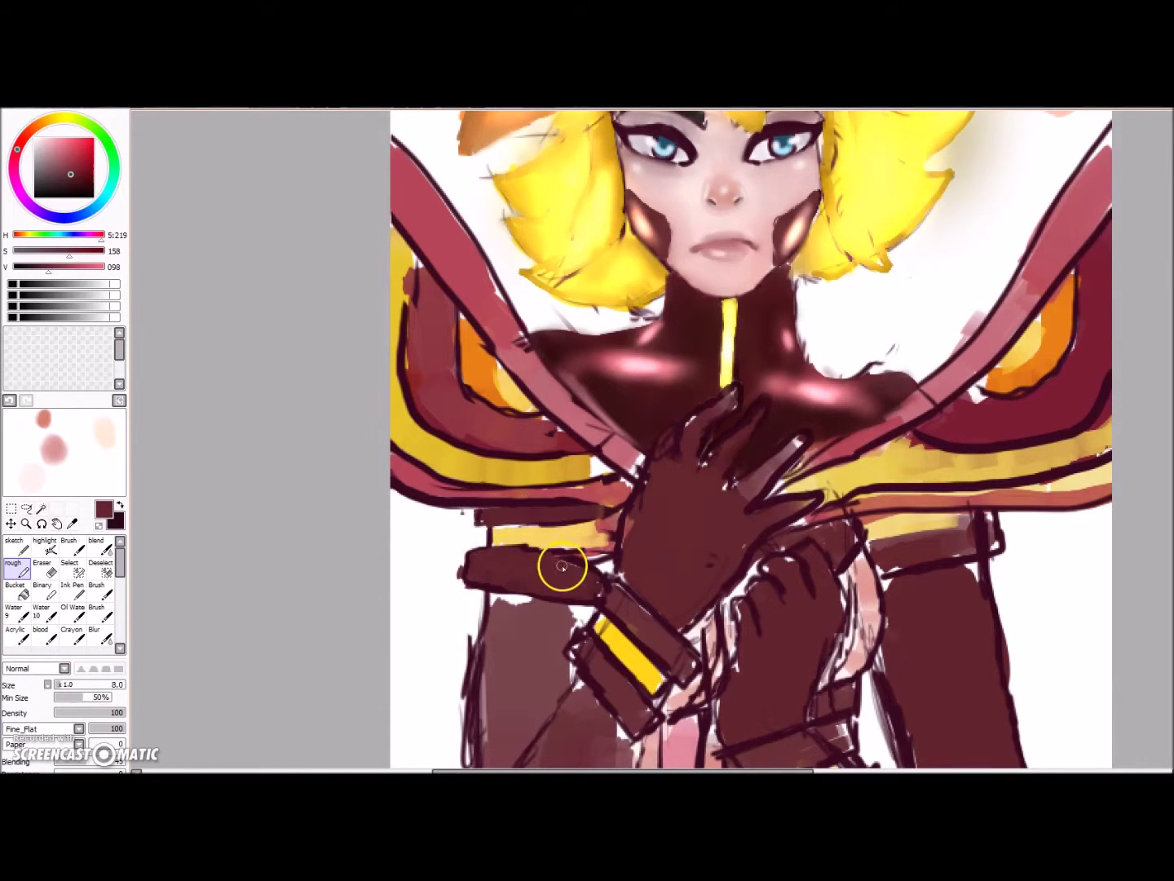
# - Repaint the left upper arm's yellow band and upper dark band with sampled yellow and maroon, and blend the lower dark band
pyautogui.keyDown('alt'); pyautogui.click(645, 677); pyautogui.keyUp('alt')
pyautogui.moveTo(496, 545)
pyautogui.mouseDown()
pyautogui.moveTo(611, 540)
pyautogui.moveTo(514, 532)
pyautogui.moveTo(508, 587)
pyautogui.moveTo(588, 571)
pyautogui.mouseUp()
pyautogui.keyDown('alt'); pyautogui.click(414, 385); pyautogui.keyUp('alt')
pyautogui.moveTo(494, 518); pyautogui.dragTo(587, 514)
pyautogui.click(100, 546)
pyautogui.moveTo(484, 558); pyautogui.dragTo(566, 592)
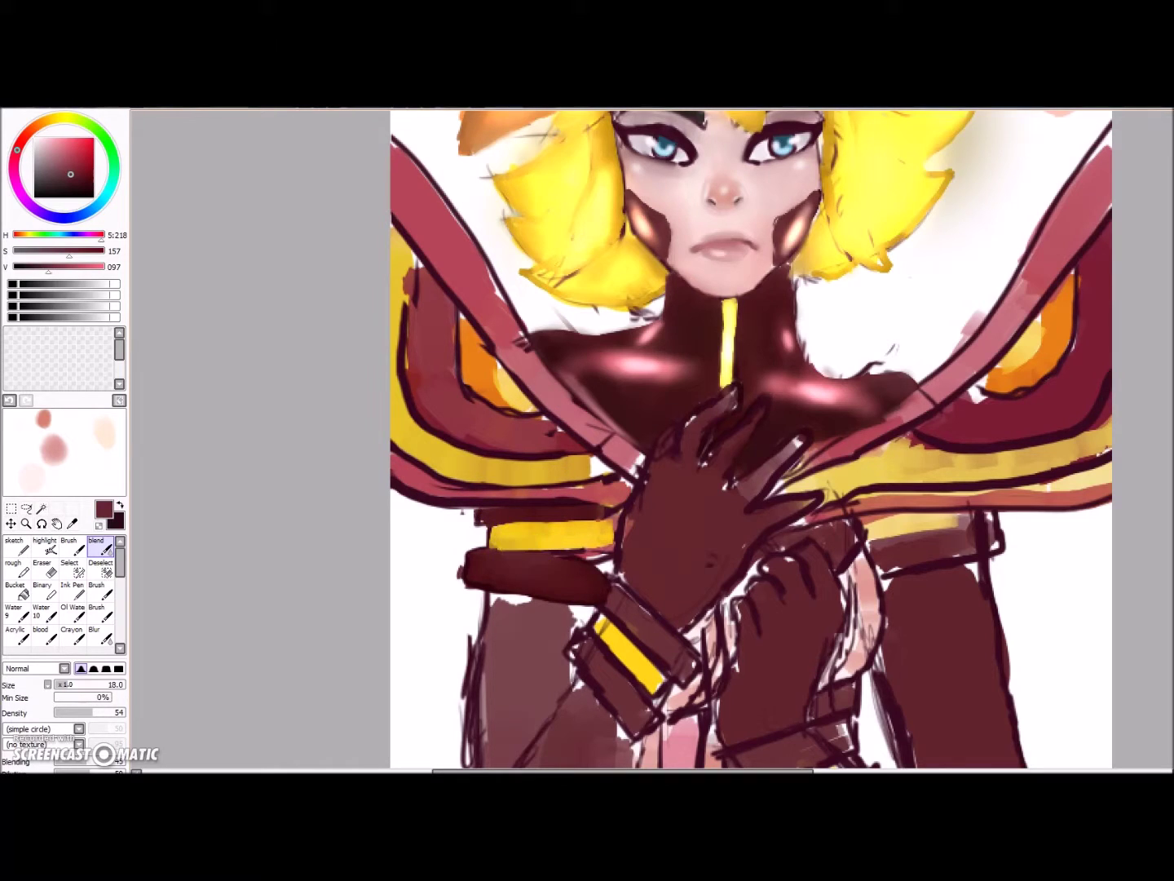
# - Brighten the yellow bands on both upper arms and the raised wrist's cuff using the highlight brush at size 15
pyautogui.keyDown('alt'); pyautogui.click(510, 534); pyautogui.keyUp('alt')
pyautogui.click(50, 545)
pyautogui.moveTo(493, 539)
pyautogui.mouseDown()
pyautogui.moveTo(592, 518)
pyautogui.moveTo(512, 538)
pyautogui.mouseUp()
pyautogui.moveTo(621, 663)
pyautogui.mouseDown()
pyautogui.moveTo(647, 686)
pyautogui.moveTo(636, 610)
pyautogui.mouseUp()
pyautogui.moveTo(866, 529); pyautogui.dragTo(958, 522)
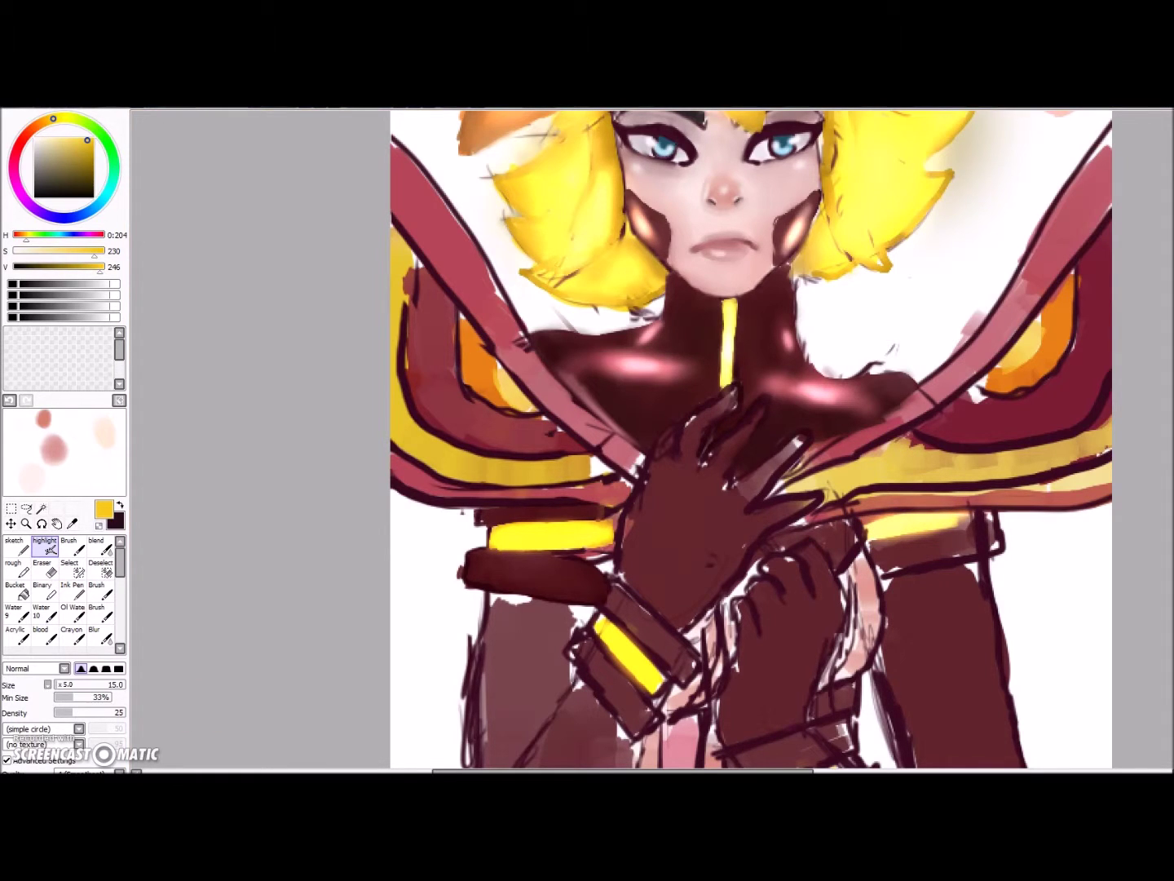
# - Add glossy pink highlights to the left upper arm's dark bands using the highlight brush at size 40
pyautogui.keyDown('alt'); pyautogui.click(542, 495); pyautogui.keyUp('alt')
pyautogui.moveTo(547, 583)
pyautogui.mouseDown()
pyautogui.moveTo(503, 574)
pyautogui.moveTo(571, 577)
pyautogui.mouseUp()
pyautogui.click(62, 144)
pyautogui.click(46, 138)
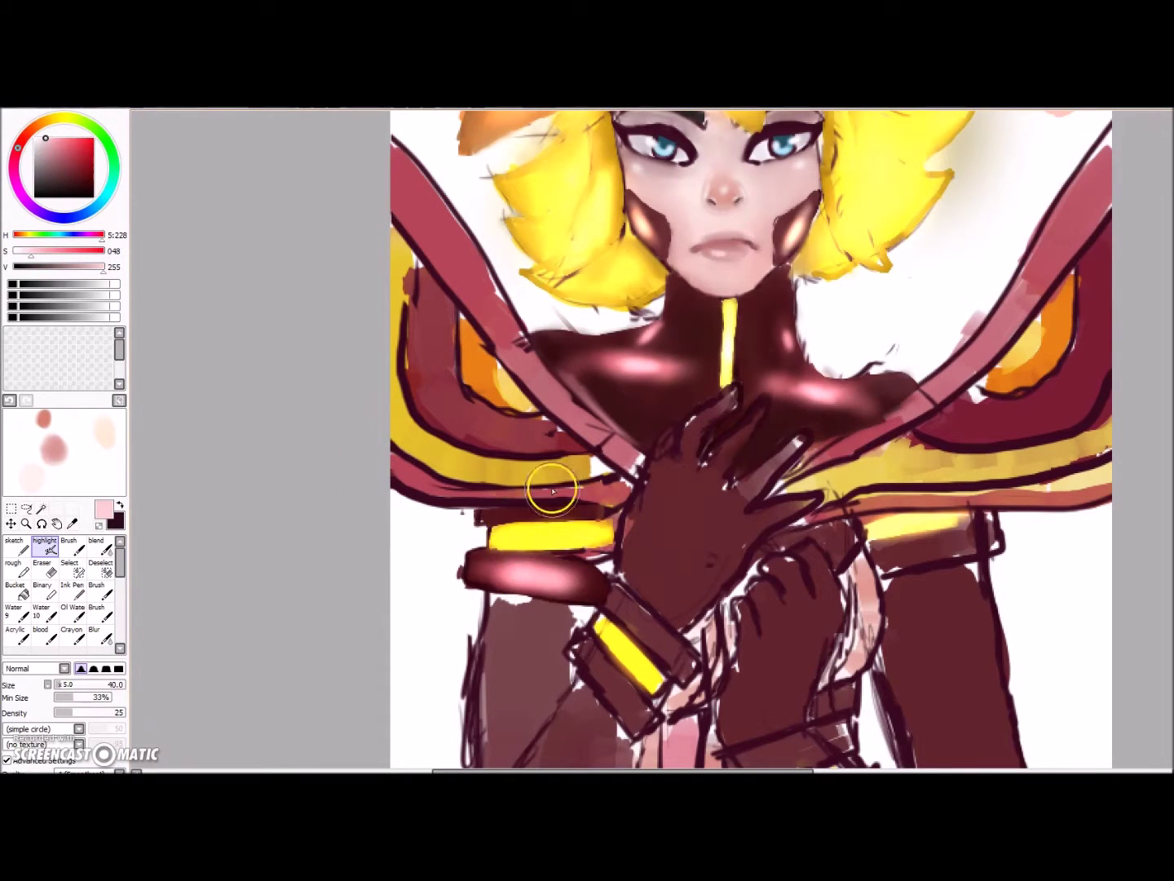
pyautogui.moveTo(551, 488); pyautogui.dragTo(495, 481)
# - Fill the left arm from the armband down to the elbow with sampled maroon using the rough brush at size 16
pyautogui.keyDown('alt'); pyautogui.click(663, 480); pyautogui.keyUp('alt')
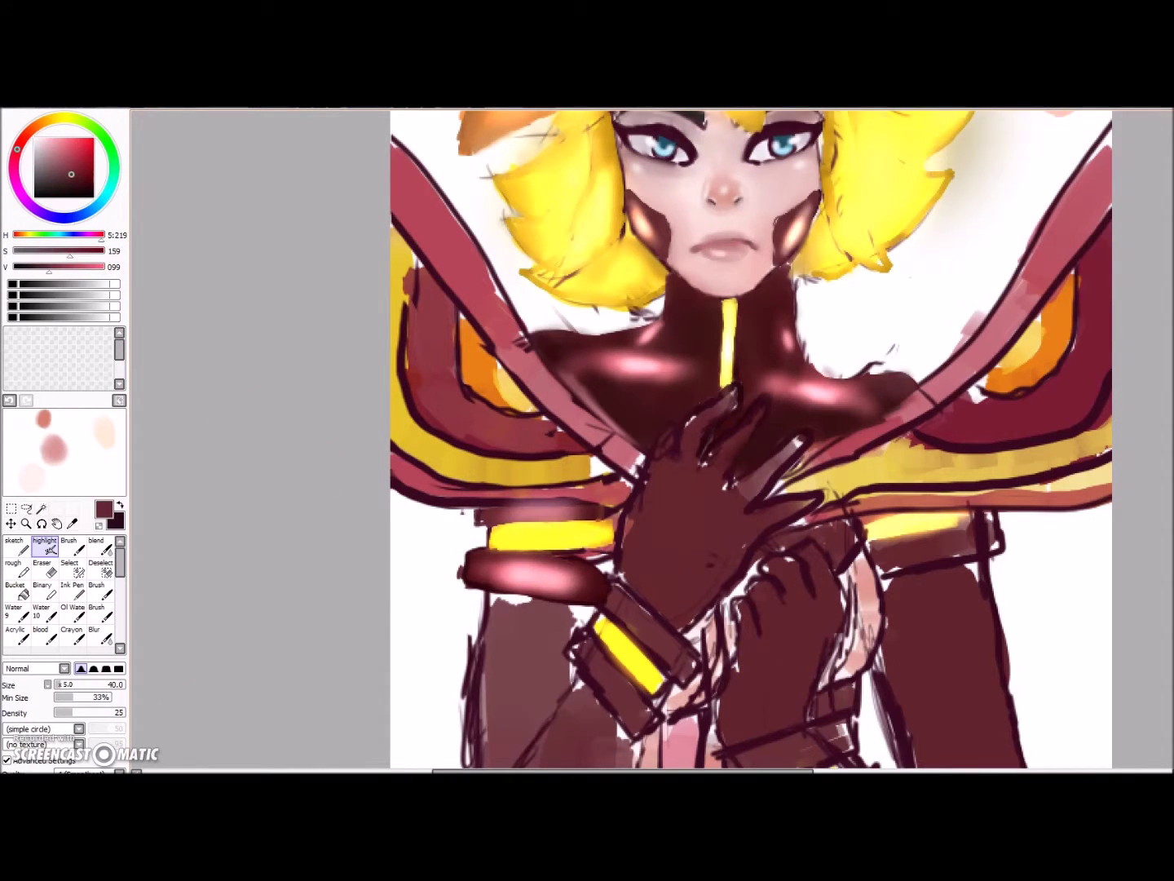
pyautogui.moveTo(1171, 459); pyautogui.dragTo(1170, 526)
pyautogui.click(17, 570)
pyautogui.scroll(1, 541, 397)
pyautogui.moveTo(556, 429)
pyautogui.mouseDown()
pyautogui.moveTo(515, 426)
pyautogui.moveTo(551, 429)
pyautogui.mouseUp()
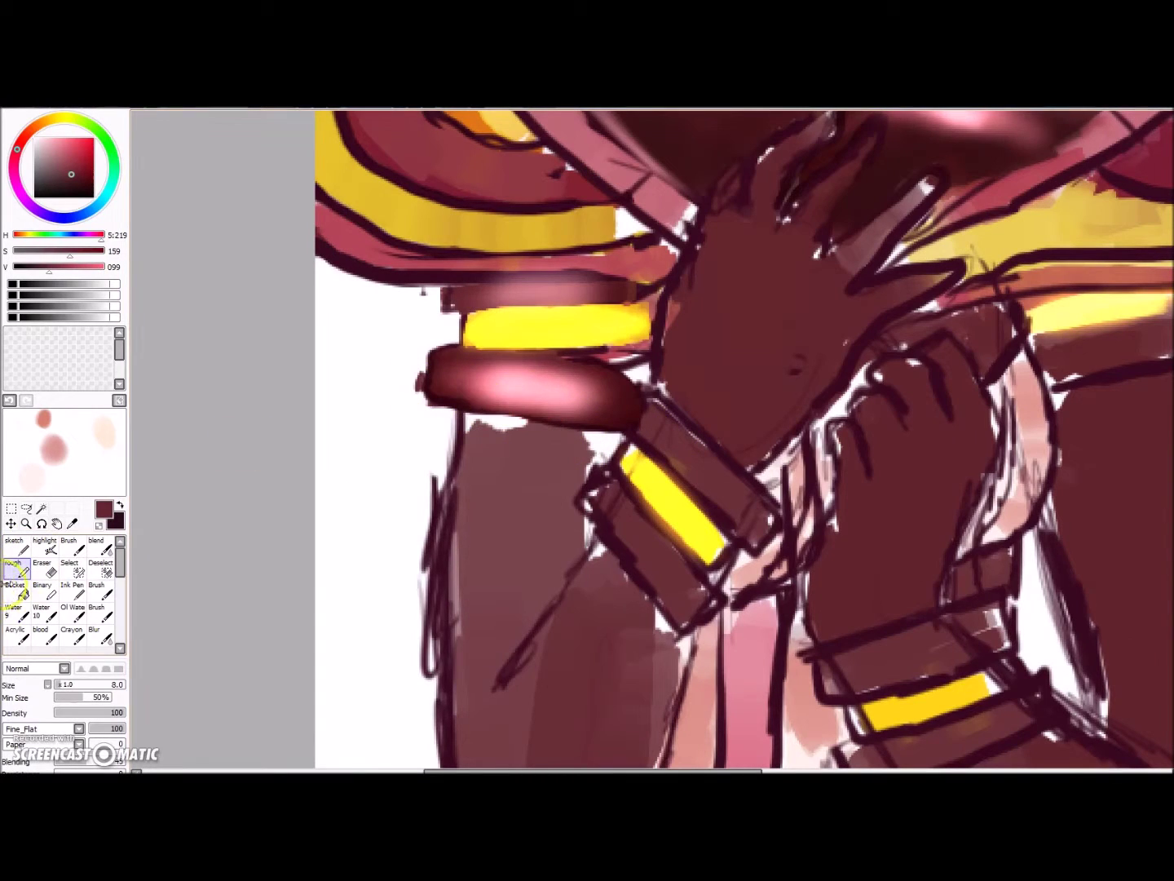
pyautogui.moveTo(459, 424)
pyautogui.mouseDown()
pyautogui.moveTo(519, 424)
pyautogui.moveTo(583, 462)
pyautogui.moveTo(534, 442)
pyautogui.moveTo(538, 572)
pyautogui.moveTo(473, 614)
pyautogui.moveTo(504, 530)
pyautogui.moveTo(577, 536)
pyautogui.moveTo(576, 516)
pyautogui.moveTo(499, 680)
pyautogui.mouseUp()
pyautogui.scroll(-2, 539, 562)
pyautogui.rightClick(551, 563)
pyautogui.moveTo(493, 539)
pyautogui.mouseDown()
pyautogui.moveTo(503, 605)
pyautogui.moveTo(567, 677)
pyautogui.moveTo(511, 695)
pyautogui.moveTo(583, 571)
pyautogui.moveTo(590, 637)
pyautogui.mouseUp()
pyautogui.moveTo(1171, 504); pyautogui.dragTo(1171, 540)
pyautogui.moveTo(498, 670)
pyautogui.mouseDown()
pyautogui.moveTo(551, 685)
pyautogui.moveTo(504, 687)
pyautogui.mouseUp()
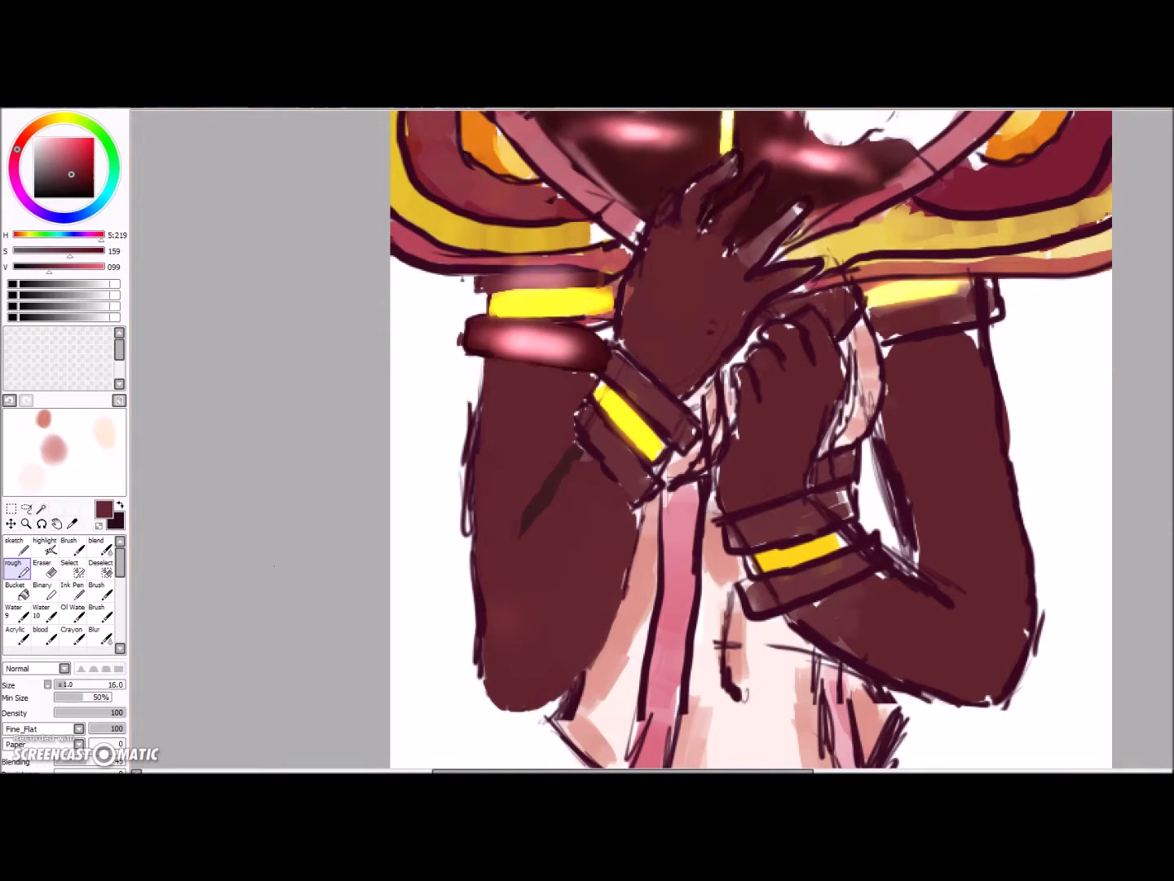
# - Try soft red highlights along the left upper arm and elbow using the highlight brush at size 40
pyautogui.click(46, 547)
pyautogui.click(68, 151)
pyautogui.press('[')
pyautogui.press('[')
pyautogui.press('[')
pyautogui.press('[')
pyautogui.press('[')
pyautogui.press('[')
pyautogui.moveTo(525, 665); pyautogui.dragTo(563, 571)
pyautogui.moveTo(504, 400)
pyautogui.mouseDown()
pyautogui.moveTo(495, 539)
pyautogui.moveTo(502, 441)
pyautogui.mouseUp()
pyautogui.click(57, 143)
pyautogui.moveTo(538, 624); pyautogui.dragTo(527, 652)
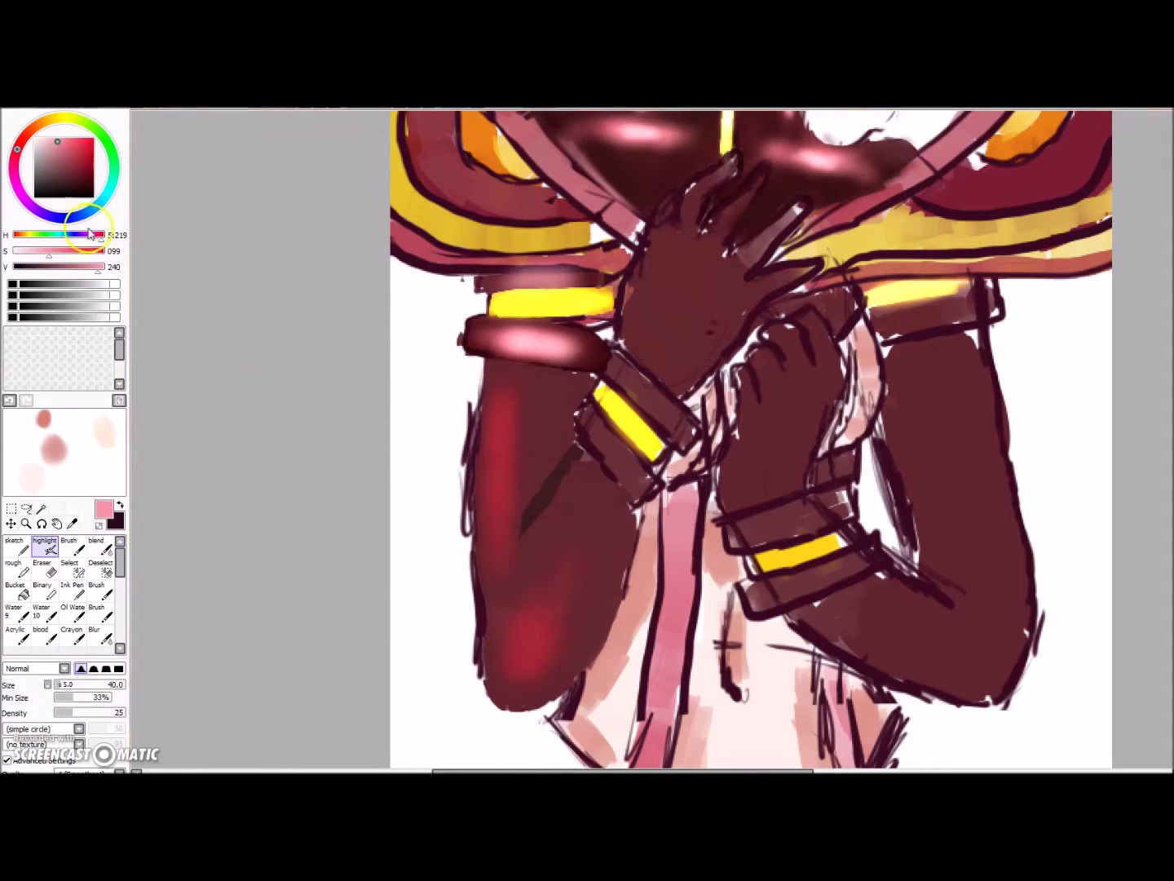
pyautogui.hotkey('ctrl', 'z')
pyautogui.hotkey('ctrl', 'z')
pyautogui.hotkey('ctrl', 'z')
pyautogui.hotkey('ctrl', 'z')
# - Try a very pale pink highlight stroke along the left upper arm's outer side
pyautogui.click(50, 140)
pyautogui.click(25, 137)
pyautogui.moveTo(506, 441); pyautogui.dragTo(497, 506)
pyautogui.hotkey('ctrl', 'z')
pyautogui.moveTo(502, 401); pyautogui.dragTo(490, 572)
pyautogui.hotkey('ctrl', 'z')
# - Paint red highlights overlaid with light pink along the left upper arm and forearm using the highlight brush at size 40
pyautogui.rightClick(515, 326)
pyautogui.click(70, 158)
pyautogui.moveTo(515, 672); pyautogui.dragTo(601, 534)
pyautogui.moveTo(497, 610); pyautogui.dragTo(498, 615)
pyautogui.click(52, 138)
pyautogui.moveTo(502, 447); pyautogui.dragTo(499, 603)
pyautogui.moveTo(516, 671)
pyautogui.mouseDown()
pyautogui.moveTo(578, 590)
pyautogui.moveTo(598, 539)
pyautogui.mouseUp()
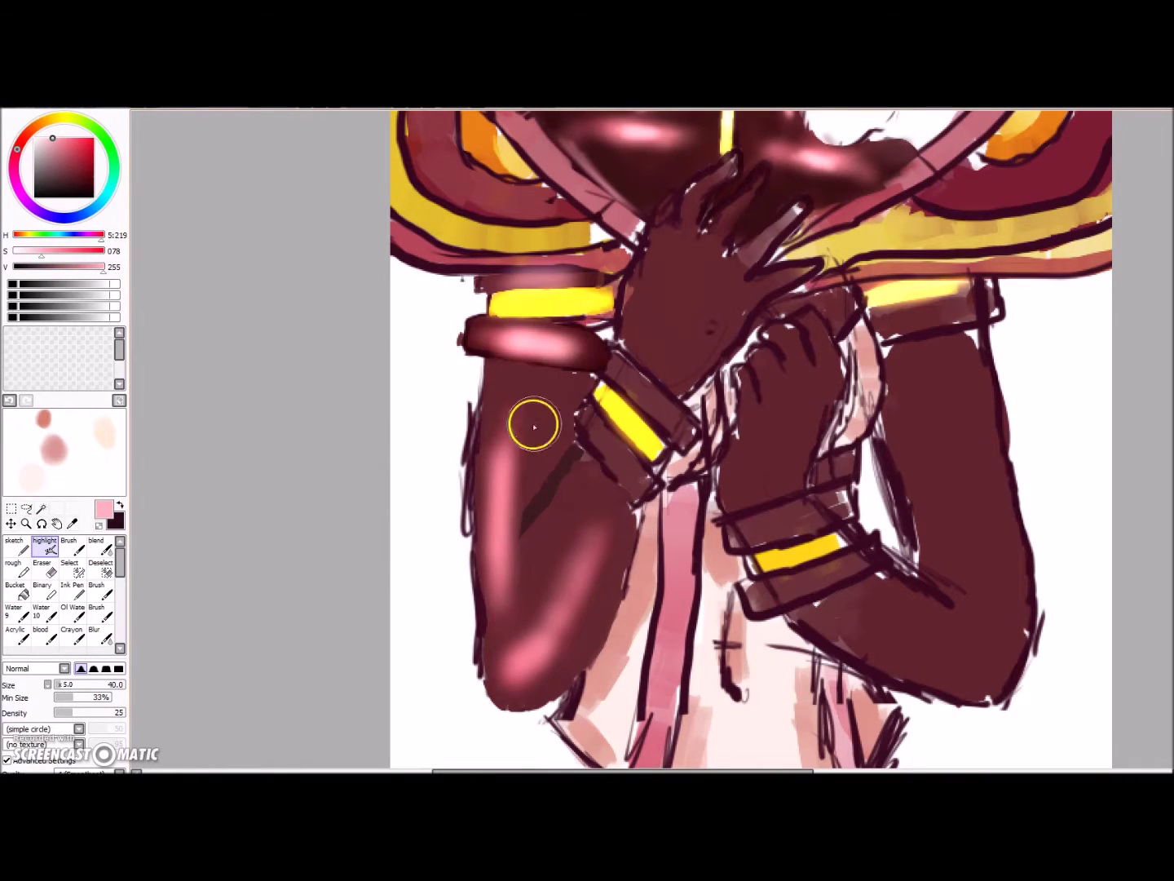
# - Brighten the centres of the left upper arm and forearm highlights with a paler pink
pyautogui.moveTo(511, 411); pyautogui.dragTo(501, 488)
pyautogui.click(50, 138)
pyautogui.click(44, 139)
pyautogui.moveTo(517, 681); pyautogui.dragTo(600, 547)
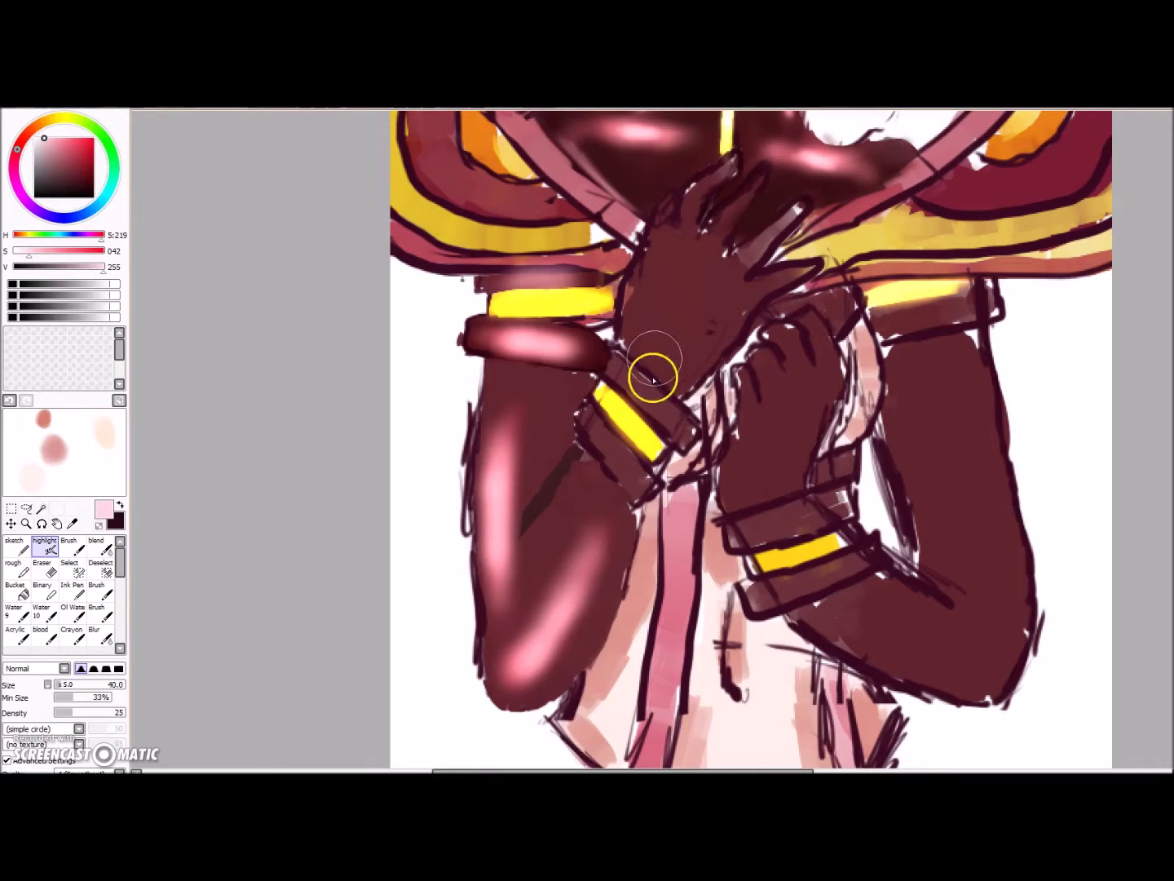
# - Paint sampled dark maroon shadows beneath the left armband and along the inner elbow using the rough brush at size 16
pyautogui.click(100, 546)
pyautogui.rightClick(555, 490)
pyautogui.scroll(2, 554, 490)
pyautogui.moveTo(555, 490); pyautogui.dragTo(555, 437)
pyautogui.click(18, 569)
pyautogui.moveTo(424, 261)
pyautogui.mouseDown()
pyautogui.moveTo(430, 365)
pyautogui.moveTo(532, 402)
pyautogui.mouseUp()
pyautogui.hotkey('ctrl', 'z')
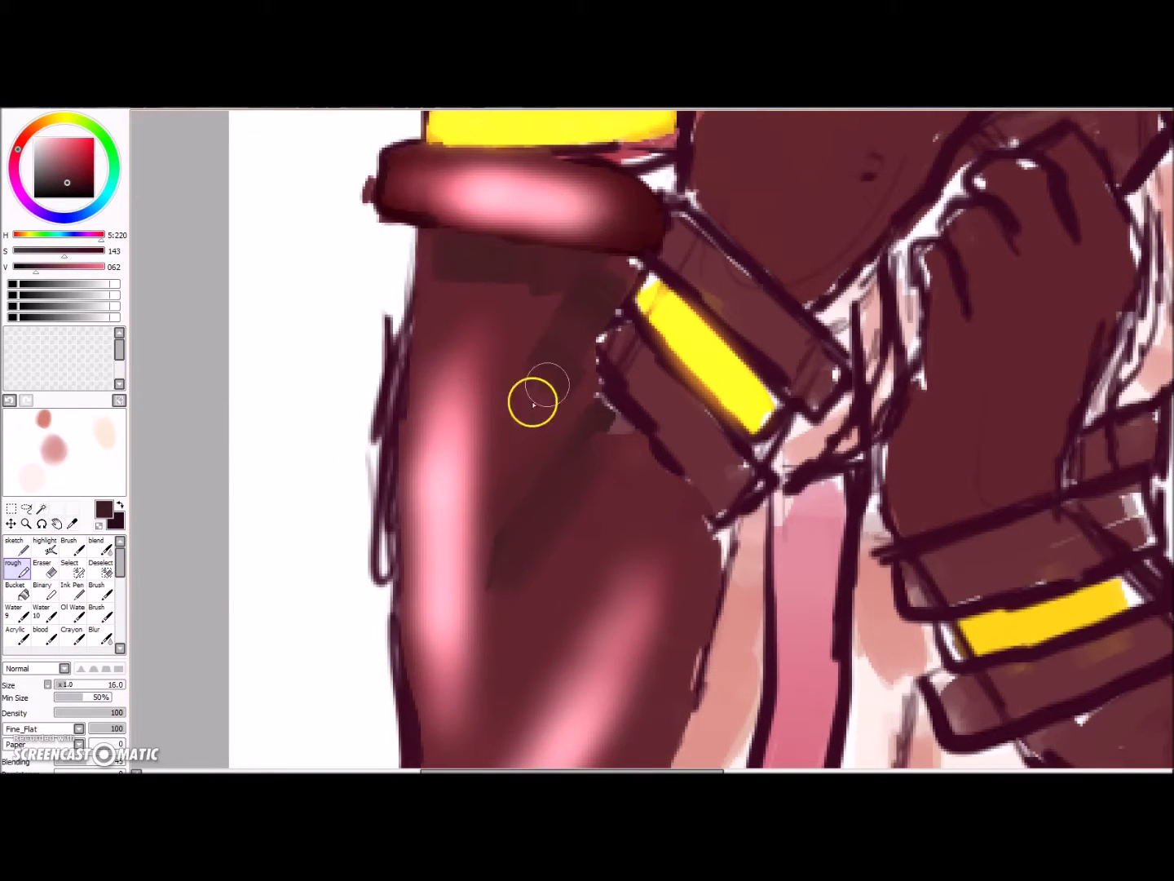
# - Smooth the left arm's shadows and highlight edges using the blend brush at size 18
pyautogui.click(100, 547)
pyautogui.moveTo(558, 288)
pyautogui.mouseDown()
pyautogui.moveTo(601, 261)
pyautogui.moveTo(547, 441)
pyautogui.moveTo(491, 513)
pyautogui.mouseUp()
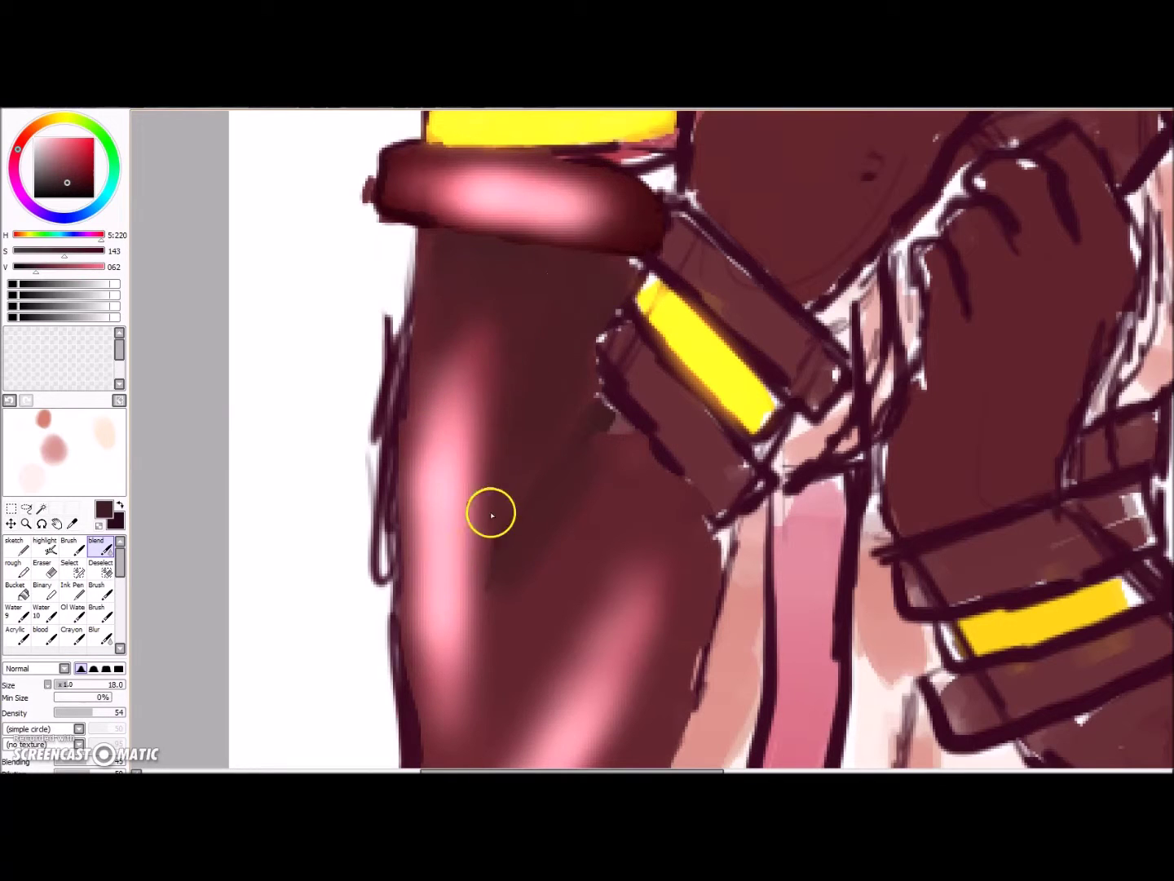
pyautogui.scroll(-3, 501, 508)
pyautogui.moveTo(452, 343); pyautogui.dragTo(451, 536)
pyautogui.scroll(-3, 667, 441)
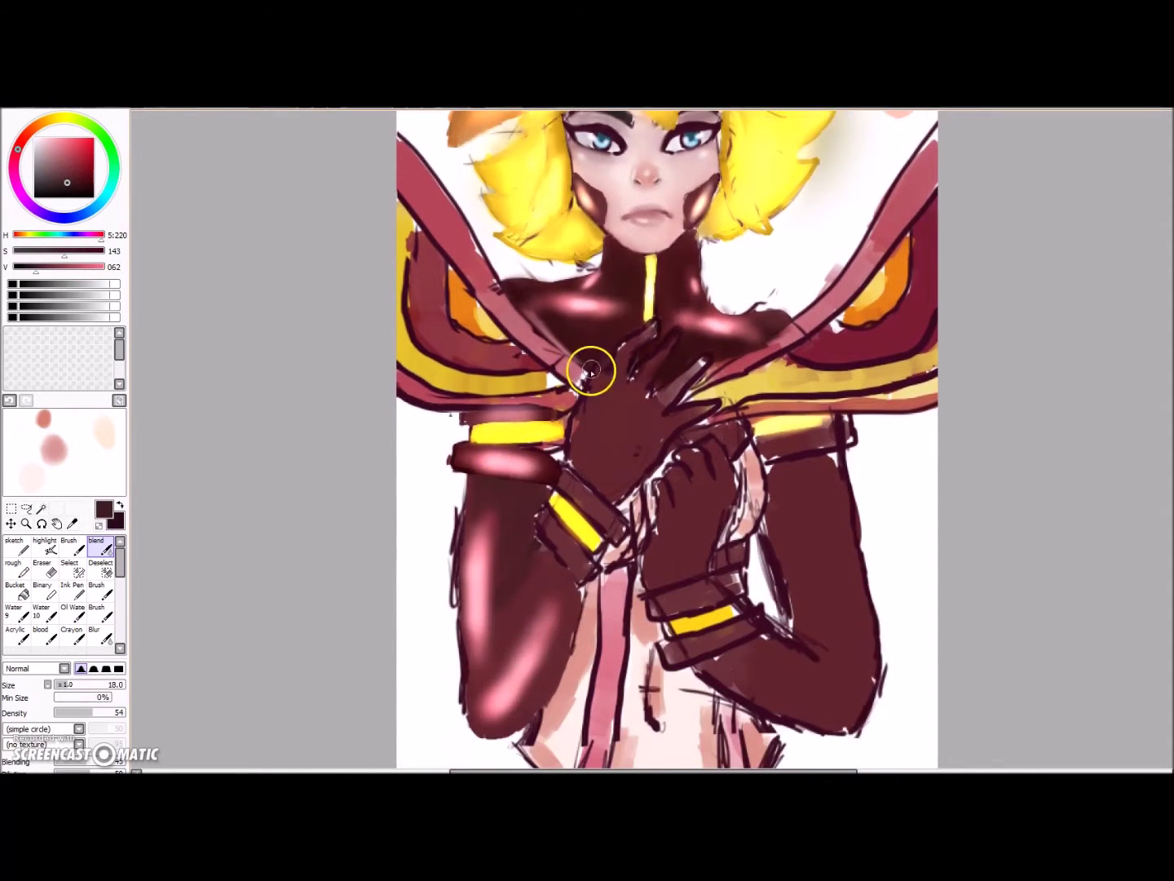
# - Paint over the sketch lines and gaps on the raised hand, its fingers and cuff with sampled maroon using the rough brush at size 4
pyautogui.rightClick(616, 401)
pyautogui.scroll(3, 616, 400)
pyautogui.click(20, 566)
pyautogui.scroll(1, 705, 309)
pyautogui.moveTo(471, 495); pyautogui.dragTo(473, 526)
pyautogui.moveTo(656, 440); pyautogui.dragTo(606, 462)
pyautogui.moveTo(703, 299)
pyautogui.mouseDown()
pyautogui.moveTo(683, 341)
pyautogui.moveTo(721, 277)
pyautogui.mouseUp()
pyautogui.moveTo(632, 372)
pyautogui.mouseDown()
pyautogui.moveTo(680, 332)
pyautogui.moveTo(580, 325)
pyautogui.moveTo(617, 292)
pyautogui.moveTo(665, 265)
pyautogui.mouseUp()
pyautogui.moveTo(541, 387)
pyautogui.mouseDown()
pyautogui.moveTo(517, 382)
pyautogui.moveTo(449, 621)
pyautogui.moveTo(571, 715)
pyautogui.mouseUp()
pyautogui.moveTo(675, 562); pyautogui.dragTo(689, 556)
pyautogui.moveTo(771, 488); pyautogui.dragTo(822, 468)
pyautogui.moveTo(822, 468)
pyautogui.mouseDown()
pyautogui.moveTo(705, 500)
pyautogui.moveTo(691, 458)
pyautogui.moveTo(727, 405)
pyautogui.moveTo(787, 356)
pyautogui.moveTo(667, 438)
pyautogui.mouseUp()
pyautogui.scroll(-5, 623, 390)
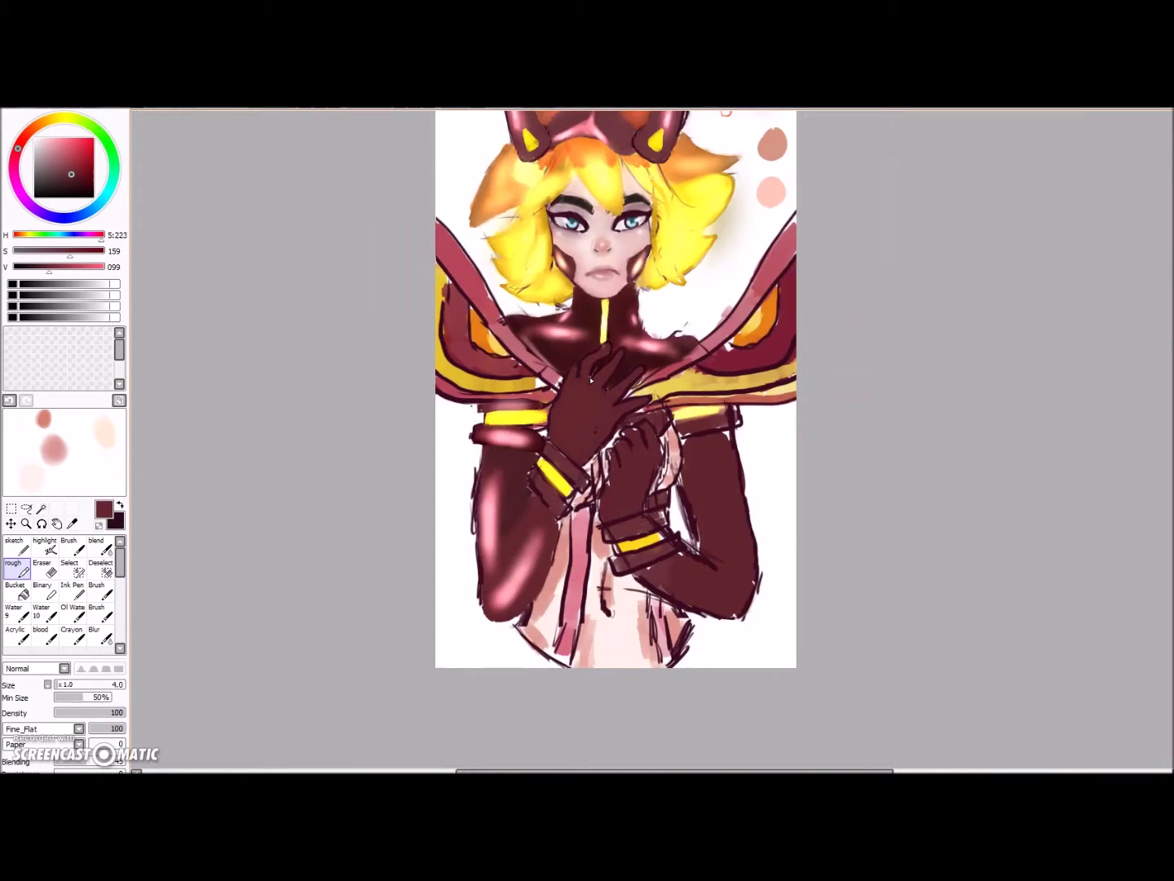
pyautogui.scroll(4, 591, 380)
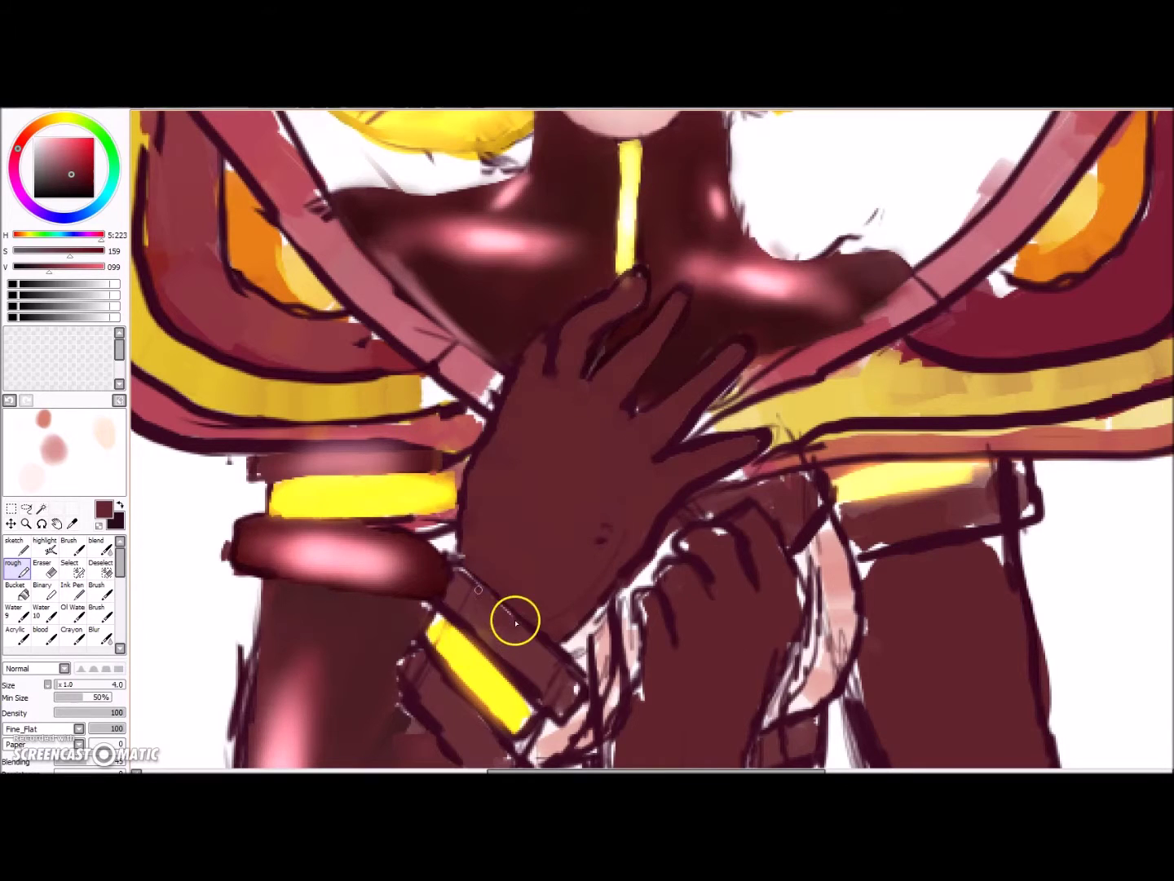
pyautogui.scroll(-4, 516, 622)
# - Deepen the shadows around the left arm's highlights with sampled dark maroon using the blend brush at size 18
pyautogui.keyDown('alt'); pyautogui.click(703, 429); pyautogui.keyUp('alt')
pyautogui.scroll(-2, 1003, 620)
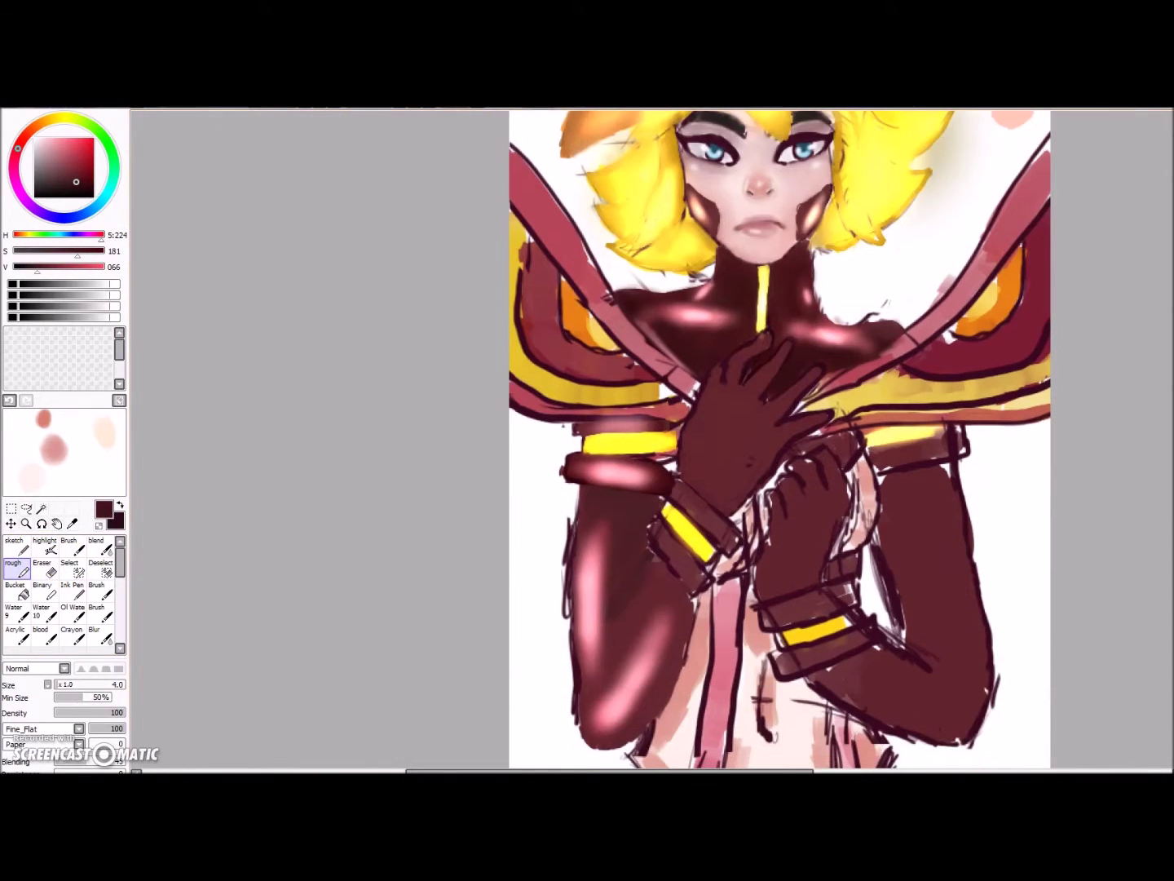
pyautogui.click(97, 548)
pyautogui.moveTo(613, 533)
pyautogui.mouseDown()
pyautogui.moveTo(612, 511)
pyautogui.moveTo(627, 553)
pyautogui.mouseUp()
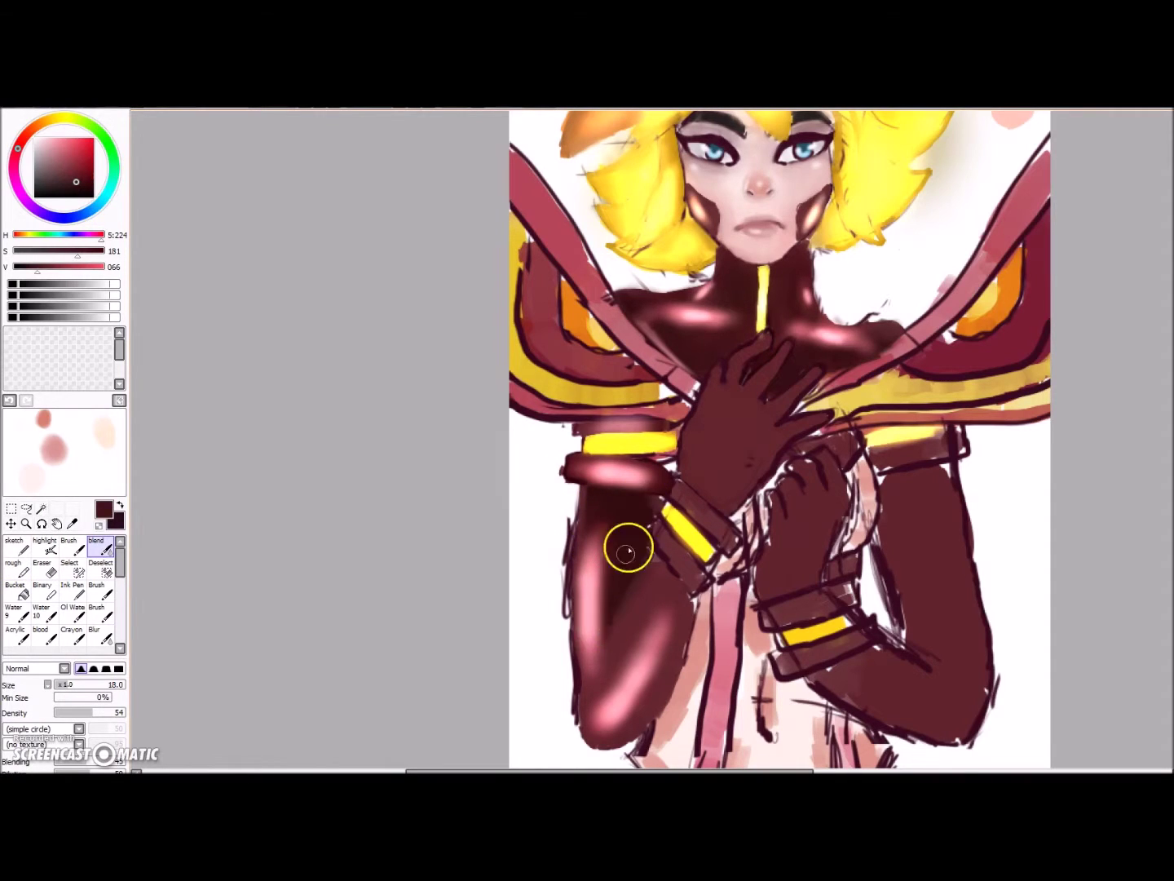
pyautogui.moveTo(587, 694)
pyautogui.mouseDown()
pyautogui.moveTo(676, 650)
pyautogui.moveTo(605, 709)
pyautogui.moveTo(628, 726)
pyautogui.moveTo(666, 671)
pyautogui.moveTo(670, 687)
pyautogui.moveTo(612, 726)
pyautogui.moveTo(673, 616)
pyautogui.moveTo(614, 611)
pyautogui.mouseUp()
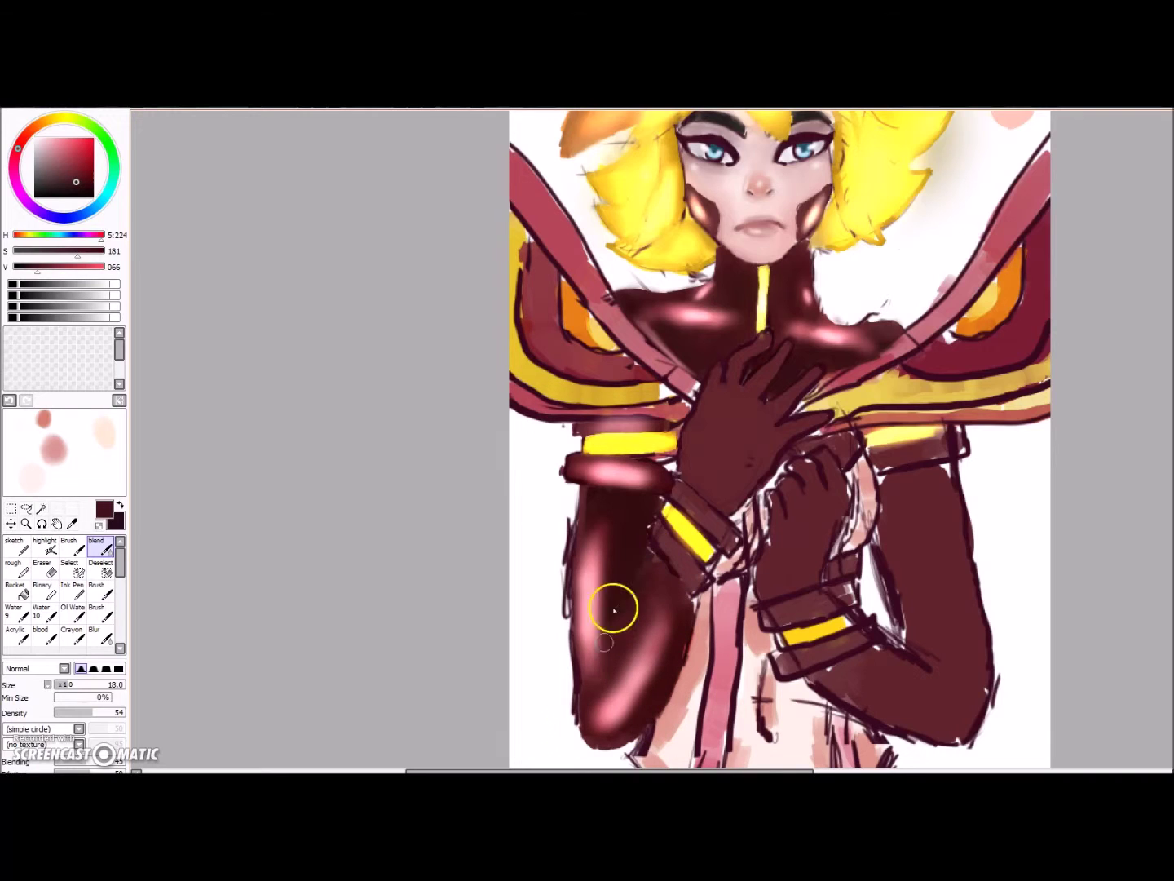
# - Darken the edges of the raised hand's cuff with dark maroon using the rough brush, and blend them
pyautogui.click(11, 571)
pyautogui.click(684, 564)
pyautogui.click(99, 548)
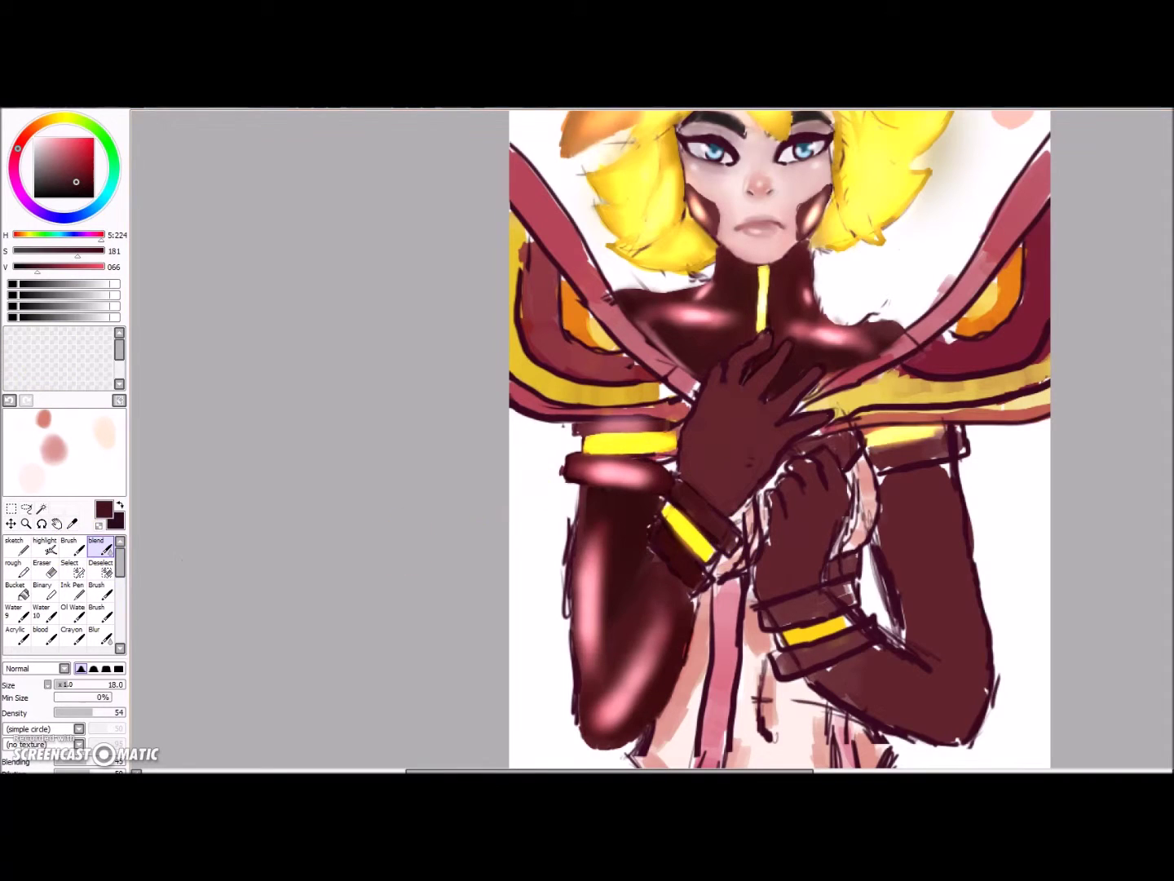
# - Add red and pink highlights to the dark sections of the raised hand's cuff, finishing with the highlight brush at size 30
pyautogui.click(70, 164)
pyautogui.click(50, 546)
pyautogui.moveTo(669, 562); pyautogui.dragTo(693, 565)
pyautogui.moveTo(715, 500); pyautogui.dragTo(694, 497)
pyautogui.click(58, 138)
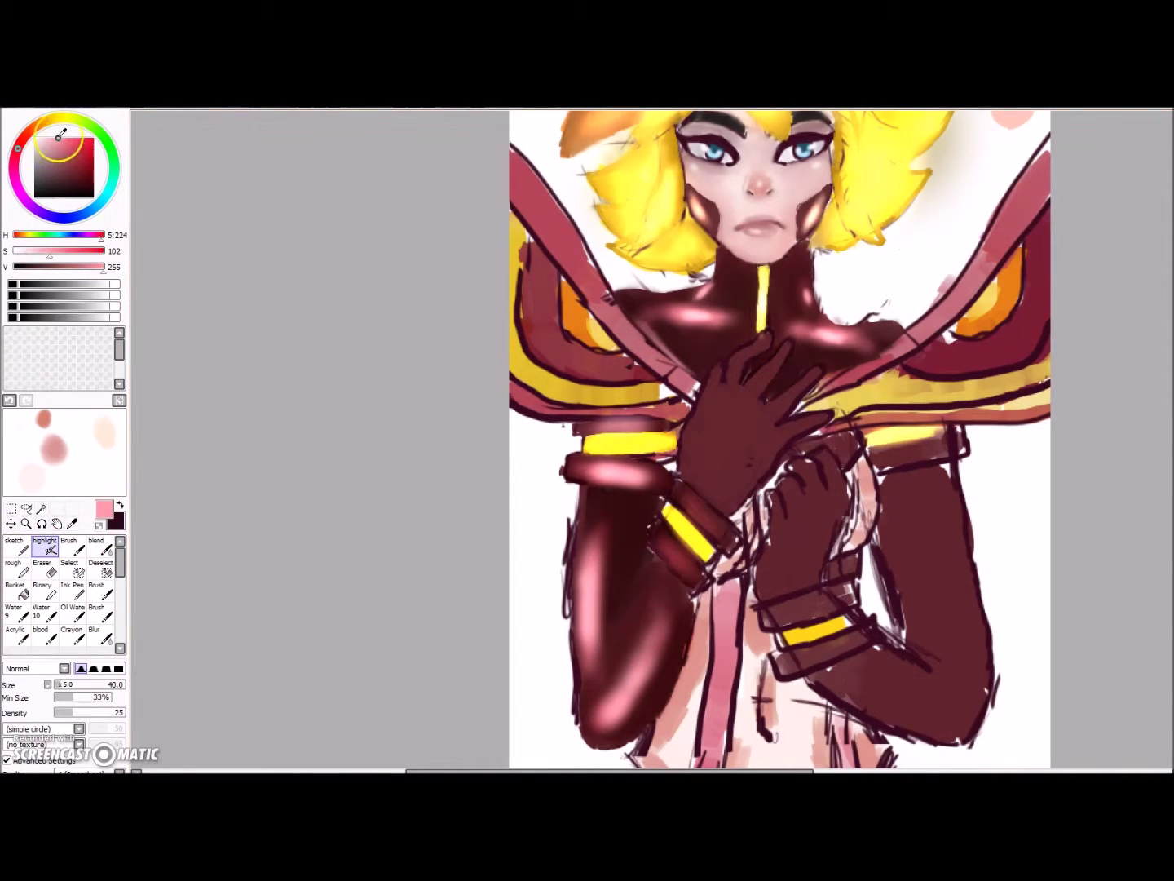
pyautogui.click(61, 687)
pyautogui.moveTo(663, 547)
pyautogui.mouseDown()
pyautogui.moveTo(688, 575)
pyautogui.moveTo(691, 500)
pyautogui.mouseUp()
# - Shade the raised hand and fingers with sampled dark maroon using the rough brush at size 15, and blend the shadows
pyautogui.rightClick(639, 516)
pyautogui.scroll(1, 640, 516)
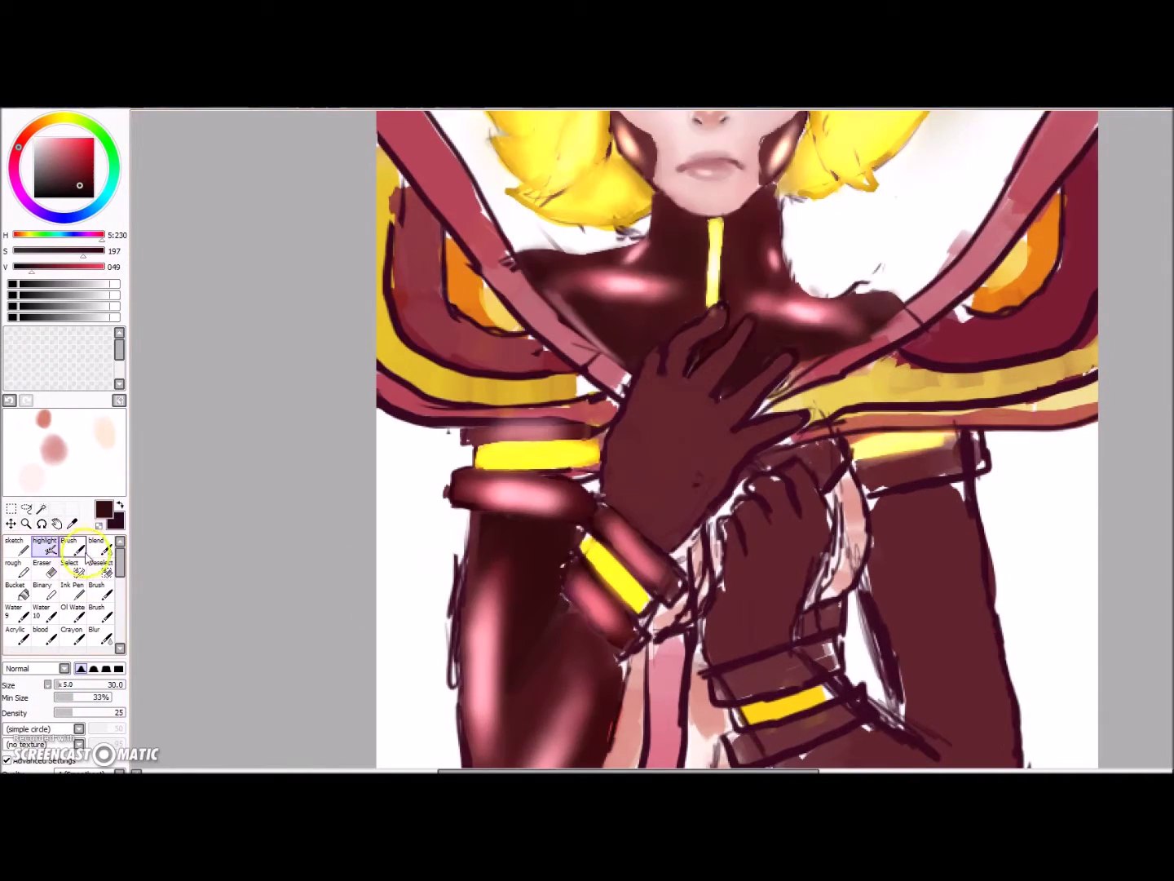
pyautogui.press('r')
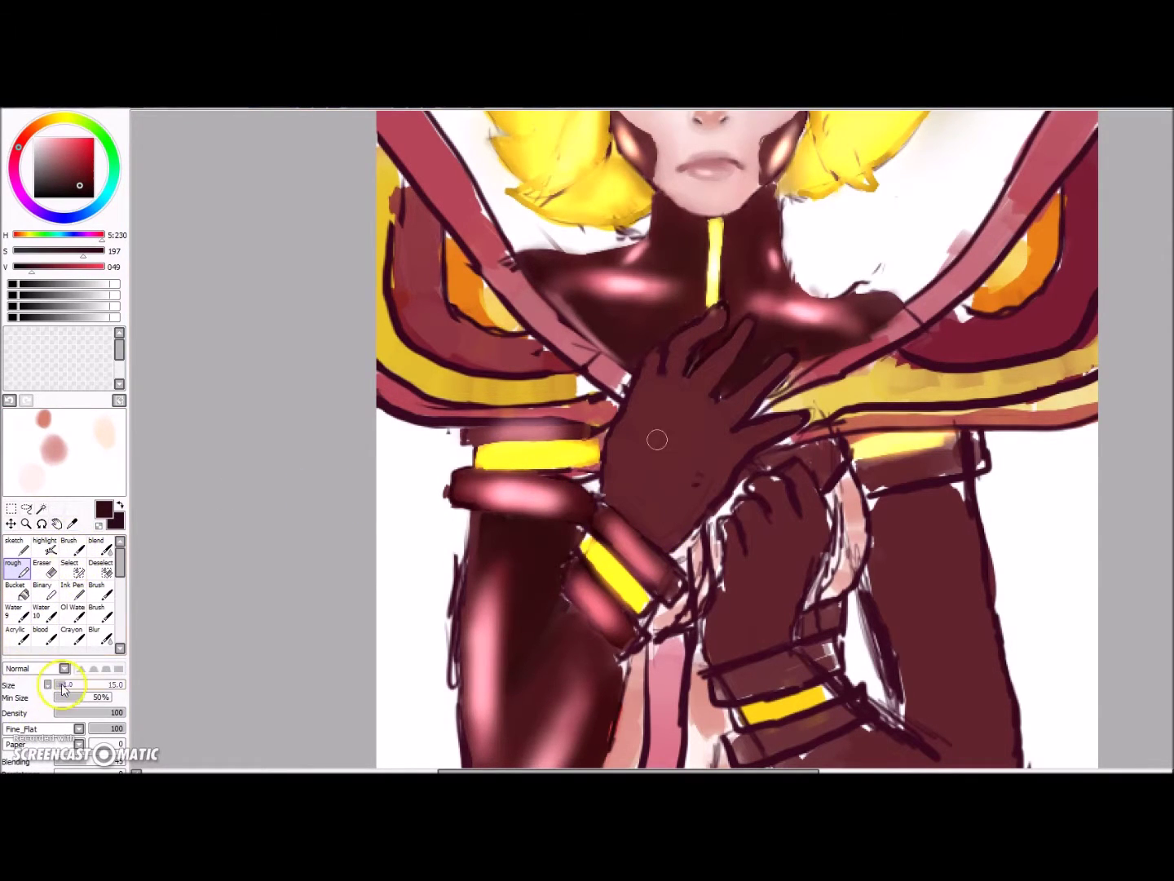
pyautogui.moveTo(680, 336)
pyautogui.mouseDown()
pyautogui.moveTo(661, 546)
pyautogui.moveTo(635, 419)
pyautogui.moveTo(711, 427)
pyautogui.moveTo(724, 445)
pyautogui.mouseUp()
pyautogui.moveTo(753, 441); pyautogui.dragTo(791, 427)
pyautogui.click(100, 548)
pyautogui.moveTo(644, 512)
pyautogui.mouseDown()
pyautogui.moveTo(627, 466)
pyautogui.moveTo(653, 398)
pyautogui.moveTo(640, 407)
pyautogui.moveTo(649, 424)
pyautogui.moveTo(646, 514)
pyautogui.moveTo(713, 484)
pyautogui.moveTo(697, 503)
pyautogui.moveTo(734, 444)
pyautogui.moveTo(723, 464)
pyautogui.moveTo(713, 422)
pyautogui.mouseUp()
pyautogui.moveTo(697, 347)
pyautogui.mouseDown()
pyautogui.moveTo(718, 314)
pyautogui.moveTo(655, 428)
pyautogui.moveTo(657, 507)
pyautogui.moveTo(621, 512)
pyautogui.mouseUp()
# - Add pink highlights to the back of the raised hand and its fingers, finishing with the highlight brush at size 10
pyautogui.click(57, 144)
pyautogui.click(49, 547)
pyautogui.click(45, 136)
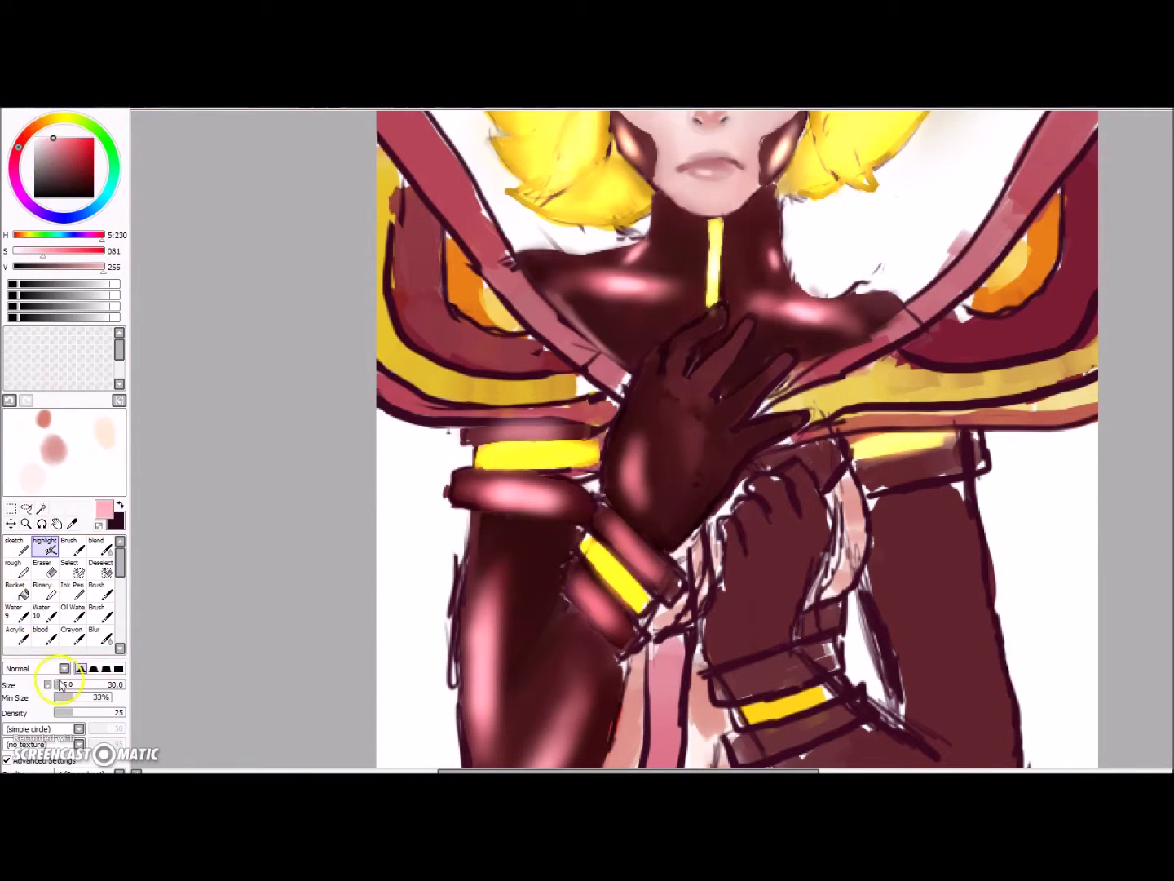
pyautogui.moveTo(634, 480); pyautogui.dragTo(629, 452)
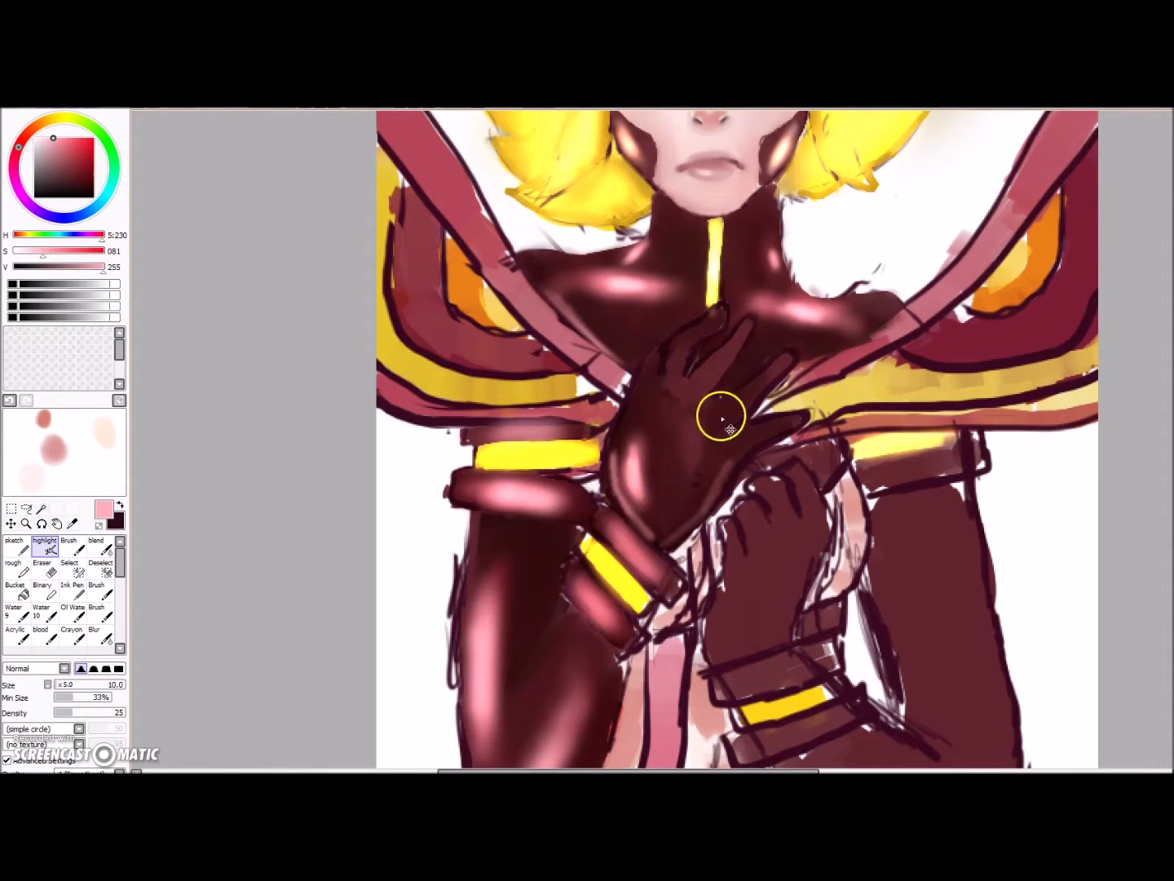
pyautogui.hotkey('ctrl', 'z')
pyautogui.moveTo(748, 410); pyautogui.dragTo(784, 370)
pyautogui.moveTo(705, 367)
pyautogui.mouseDown()
pyautogui.moveTo(741, 336)
pyautogui.moveTo(715, 323)
pyautogui.mouseUp()
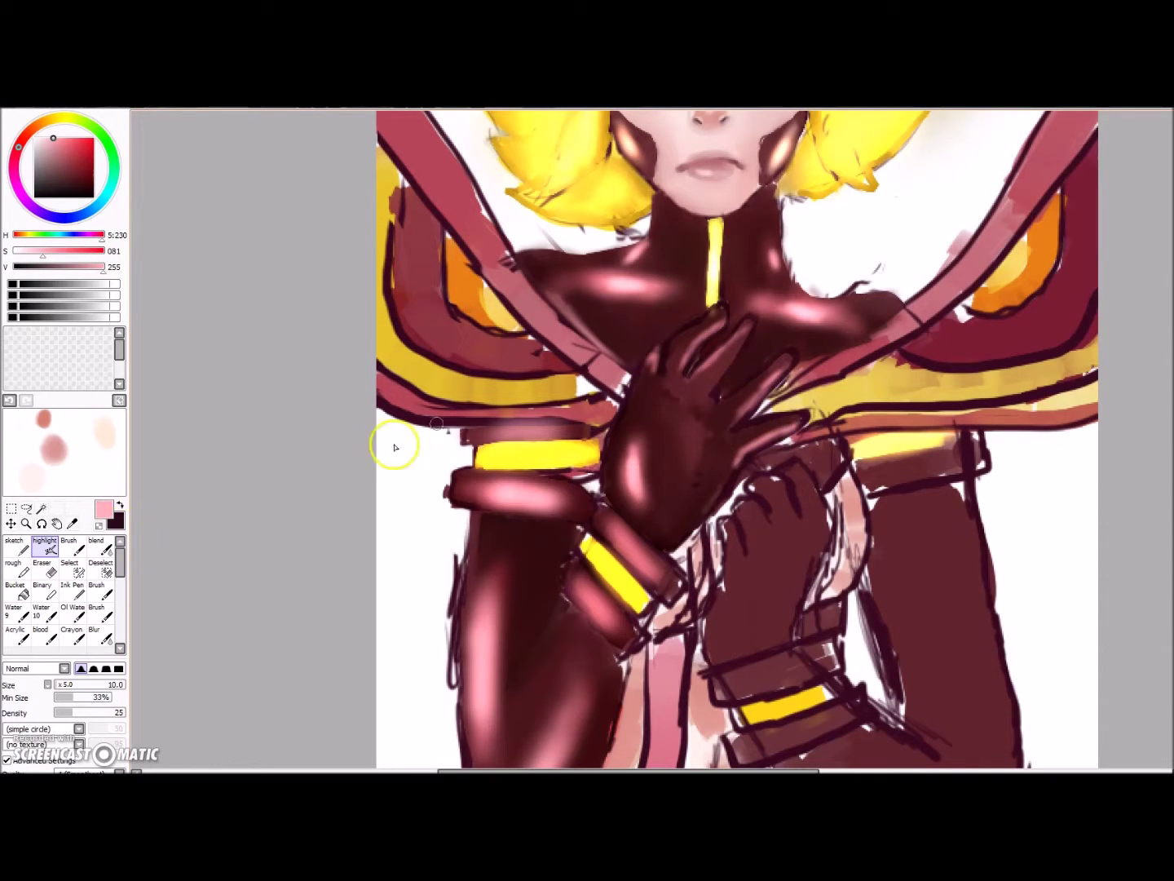
# - Soften the highlights on the raised hand's fingers using the blend brush at size 18
pyautogui.click(100, 547)
pyautogui.moveTo(745, 447); pyautogui.dragTo(805, 423)
pyautogui.moveTo(730, 417)
pyautogui.mouseDown()
pyautogui.moveTo(773, 363)
pyautogui.moveTo(739, 343)
pyautogui.moveTo(660, 363)
pyautogui.mouseUp()
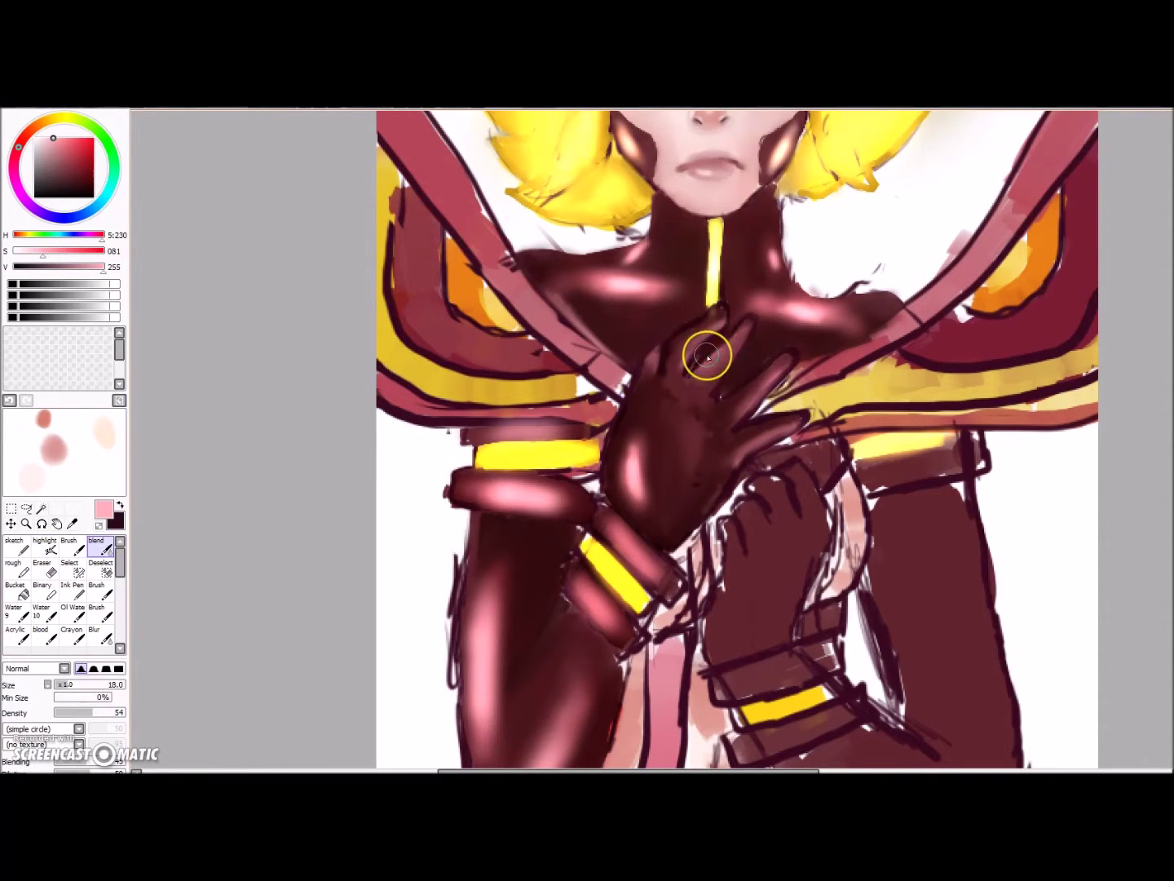
pyautogui.scroll(-4, 708, 356)
pyautogui.scroll(5, 757, 393)
# - Paint over the sketch lines on the lower hand and its cuff with sampled maroon using the rough brush at size 7
pyautogui.keyDown('alt'); pyautogui.click(614, 420); pyautogui.keyUp('alt')
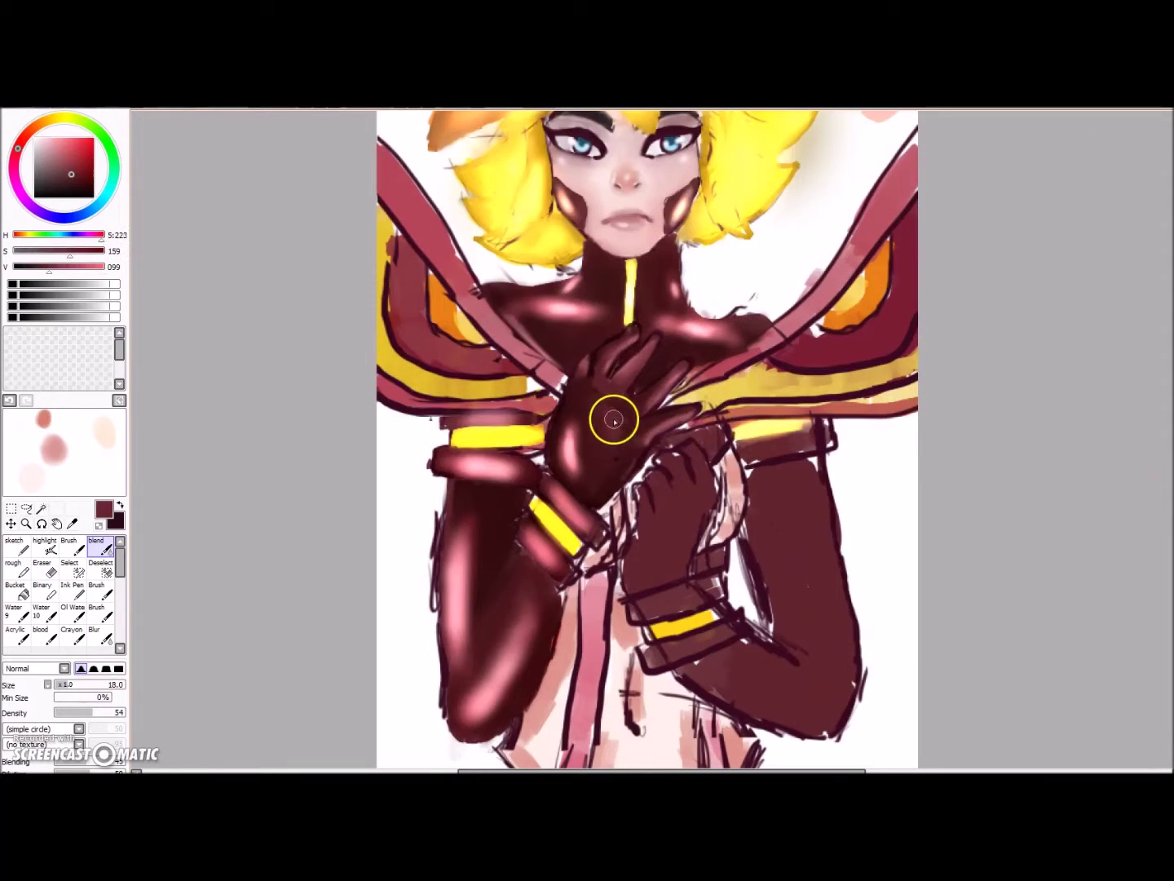
pyautogui.click(19, 567)
pyautogui.scroll(1, 737, 555)
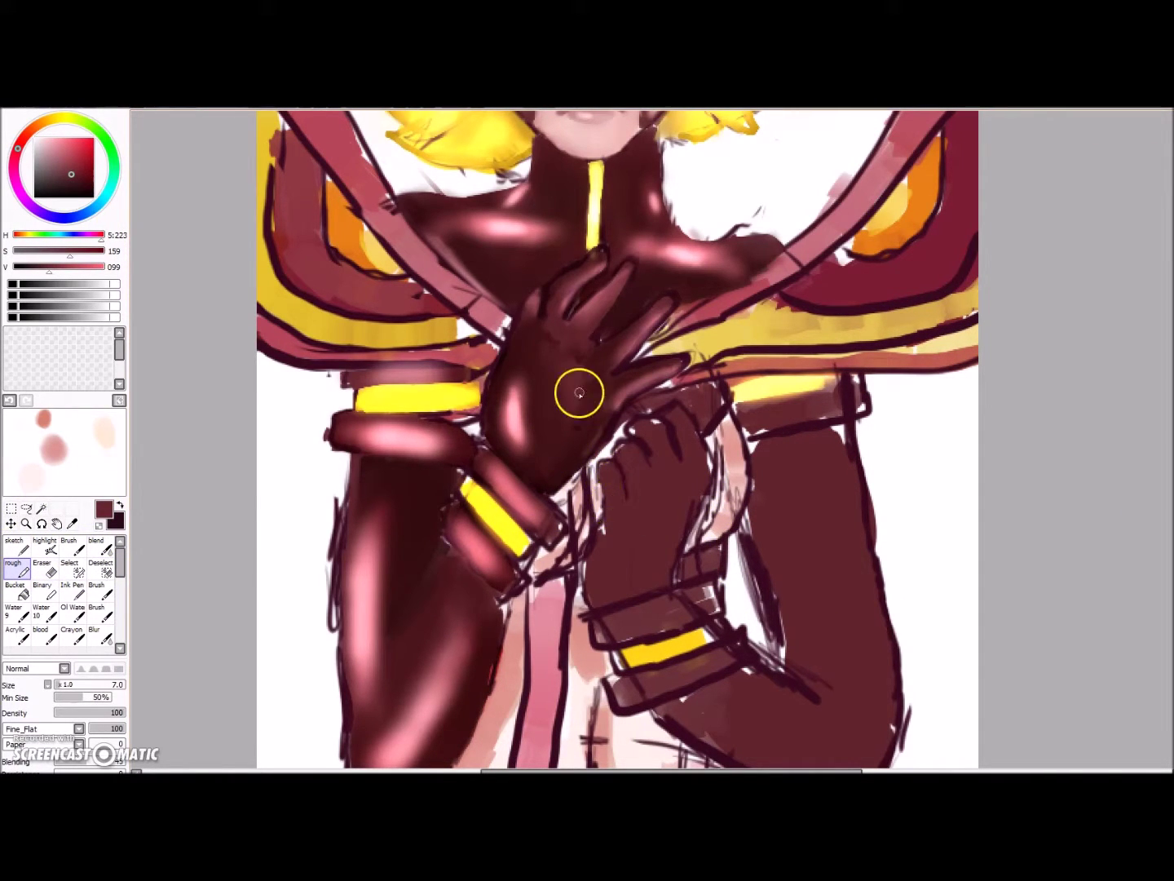
pyautogui.moveTo(587, 569)
pyautogui.mouseDown()
pyautogui.moveTo(624, 603)
pyautogui.moveTo(669, 560)
pyautogui.moveTo(701, 464)
pyautogui.mouseUp()
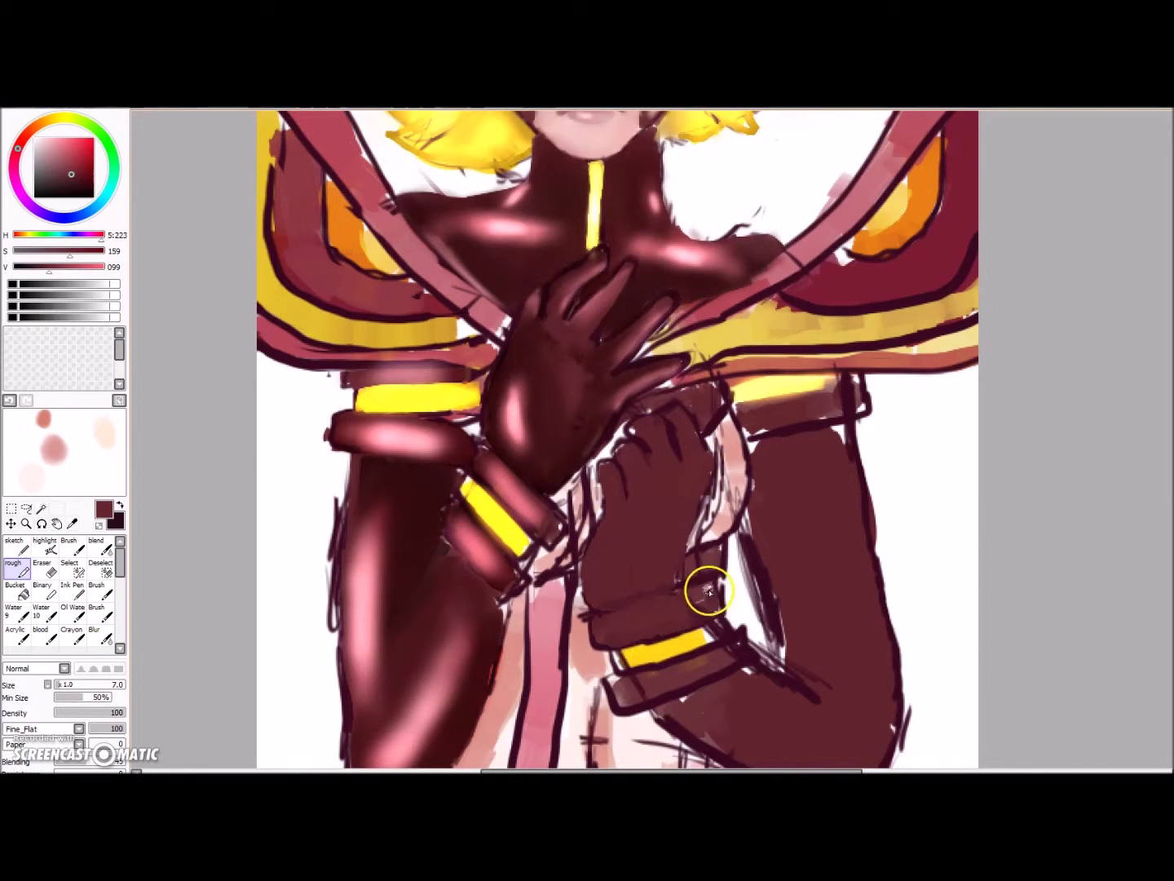
pyautogui.moveTo(615, 683)
pyautogui.mouseDown()
pyautogui.moveTo(707, 671)
pyautogui.moveTo(697, 654)
pyautogui.moveTo(663, 677)
pyautogui.mouseUp()
# - Define the lower hand's finger creases, edges and cuff with sampled dark maroon, and blend the shading at size 18
pyautogui.keyDown('alt'); pyautogui.click(510, 364); pyautogui.keyUp('alt')
pyautogui.moveTo(627, 613)
pyautogui.mouseDown()
pyautogui.moveTo(717, 596)
pyautogui.moveTo(625, 693)
pyautogui.mouseUp()
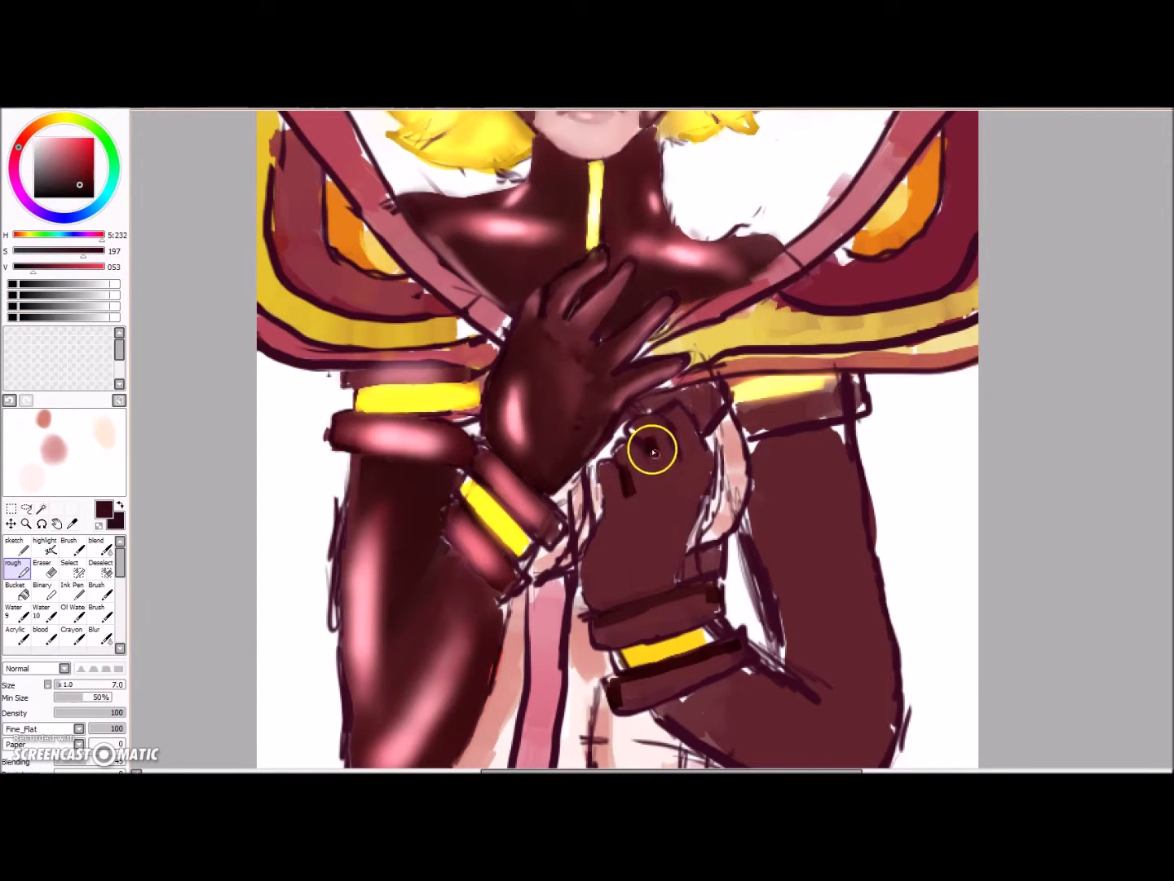
pyautogui.moveTo(672, 422); pyautogui.dragTo(684, 459)
pyautogui.moveTo(707, 482); pyautogui.dragTo(682, 562)
pyautogui.moveTo(600, 520)
pyautogui.mouseDown()
pyautogui.moveTo(596, 591)
pyautogui.moveTo(615, 509)
pyautogui.moveTo(670, 527)
pyautogui.moveTo(701, 481)
pyautogui.moveTo(701, 496)
pyautogui.moveTo(687, 455)
pyautogui.moveTo(657, 462)
pyautogui.moveTo(660, 538)
pyautogui.moveTo(638, 511)
pyautogui.moveTo(792, 404)
pyautogui.moveTo(650, 605)
pyautogui.moveTo(686, 621)
pyautogui.moveTo(708, 609)
pyautogui.moveTo(633, 694)
pyautogui.moveTo(702, 665)
pyautogui.moveTo(637, 708)
pyautogui.moveTo(662, 680)
pyautogui.moveTo(611, 587)
pyautogui.moveTo(607, 497)
pyautogui.mouseUp()
pyautogui.click(101, 547)
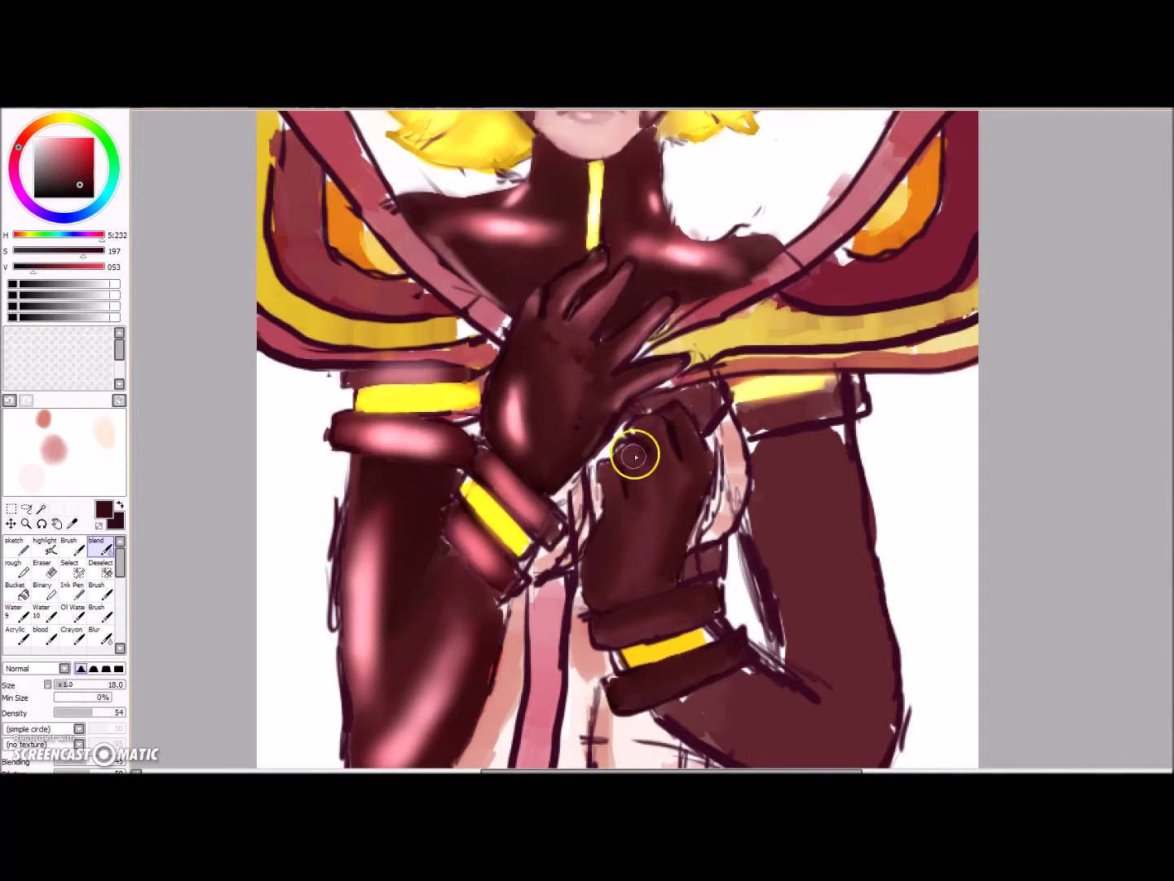
# - Add pink highlights with paler centres to the lower hand and its cuff using the highlight brush at size 15
pyautogui.click(61, 145)
pyautogui.click(45, 546)
pyautogui.moveTo(648, 564)
pyautogui.mouseDown()
pyautogui.moveTo(673, 520)
pyautogui.moveTo(633, 535)
pyautogui.moveTo(603, 571)
pyautogui.moveTo(619, 628)
pyautogui.moveTo(654, 617)
pyautogui.moveTo(710, 667)
pyautogui.moveTo(624, 486)
pyautogui.moveTo(663, 449)
pyautogui.moveTo(604, 471)
pyautogui.mouseUp()
pyautogui.click(53, 138)
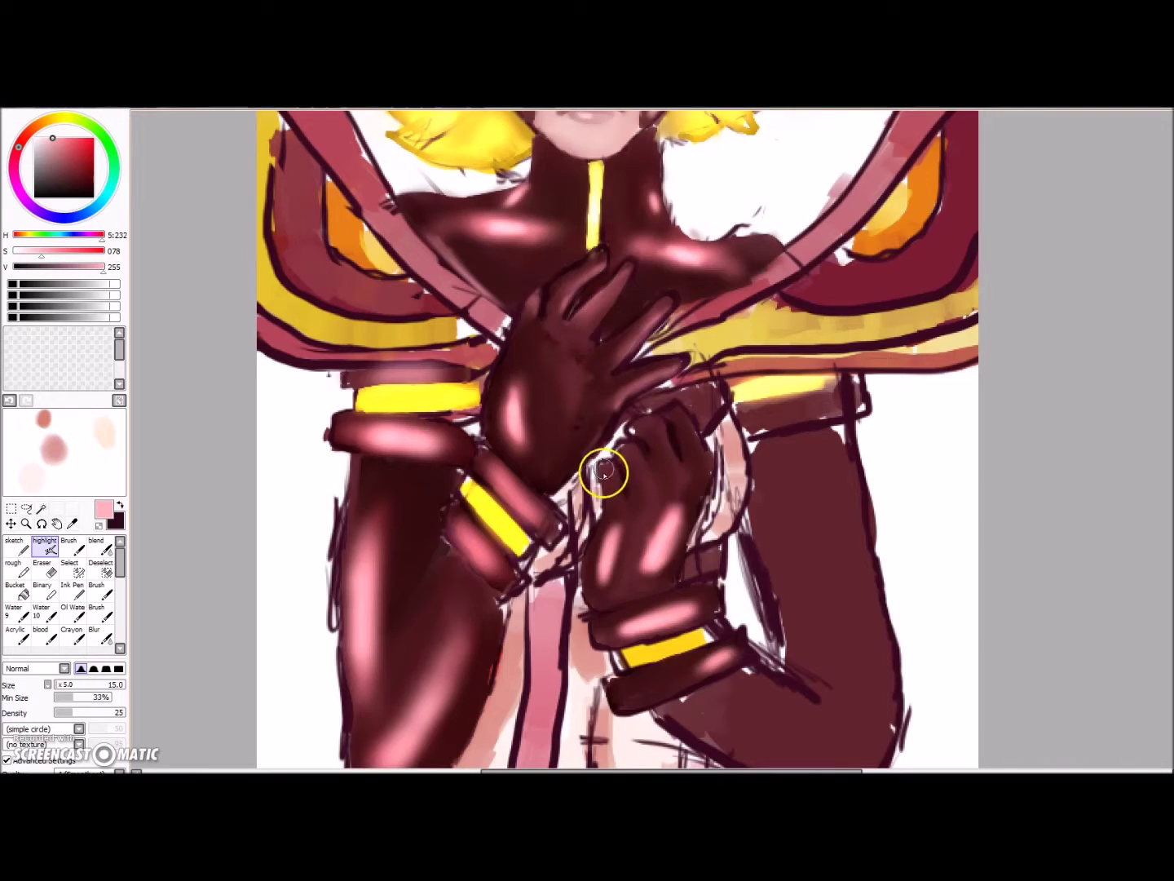
pyautogui.scroll(-6, 604, 471)
pyautogui.scroll(5, 716, 370)
pyautogui.moveTo(593, 509); pyautogui.dragTo(623, 501)
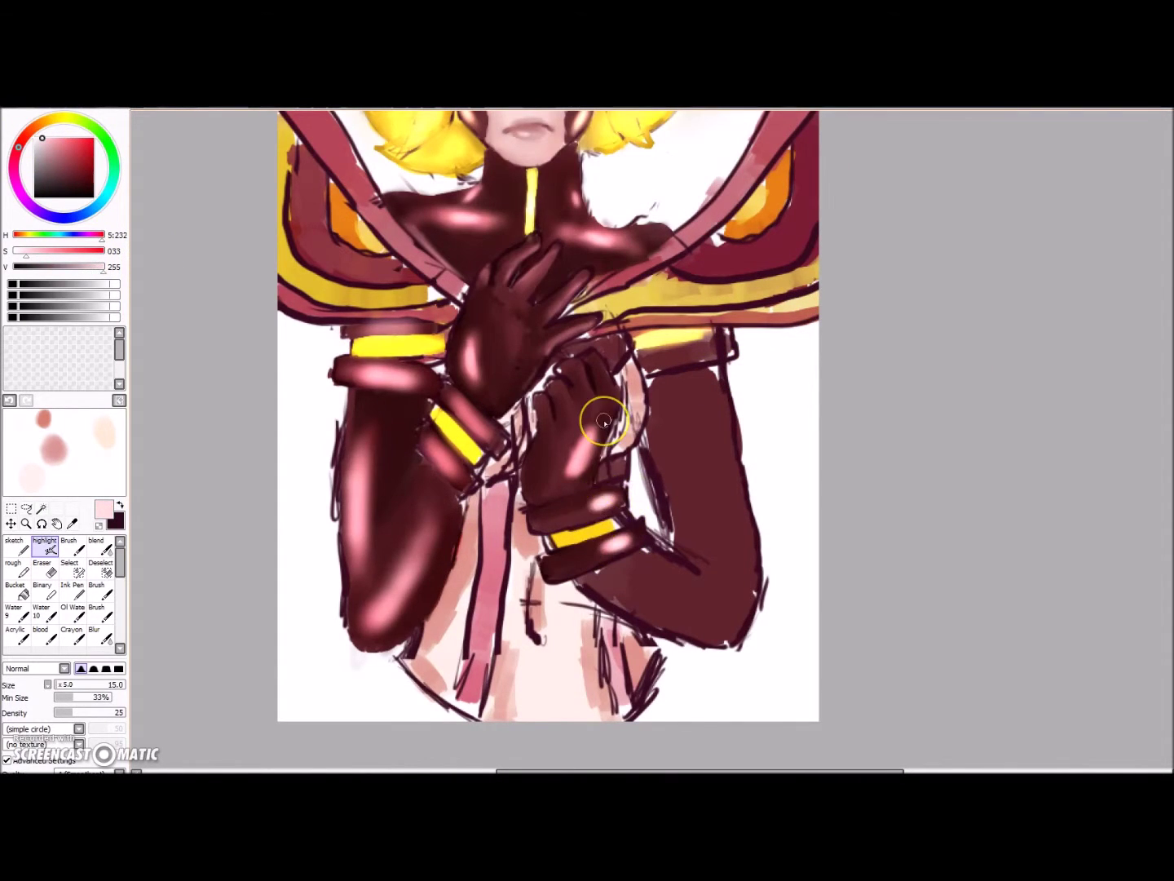
# - Paint over the sketch lines on the image-right arm with sampled maroon using the rough brush at size 7
pyautogui.scroll(-3, 603, 422)
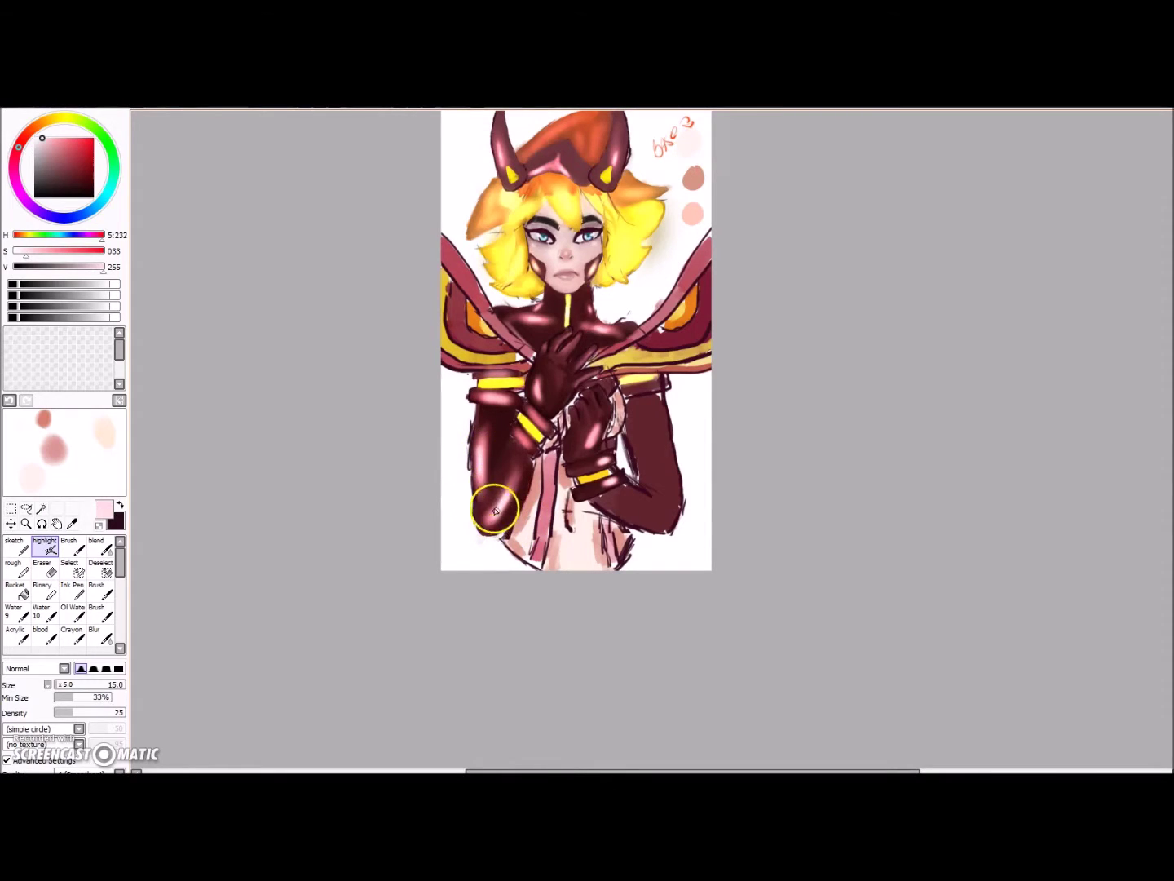
pyautogui.scroll(4, 597, 441)
pyautogui.rightClick(534, 522)
pyautogui.click(22, 570)
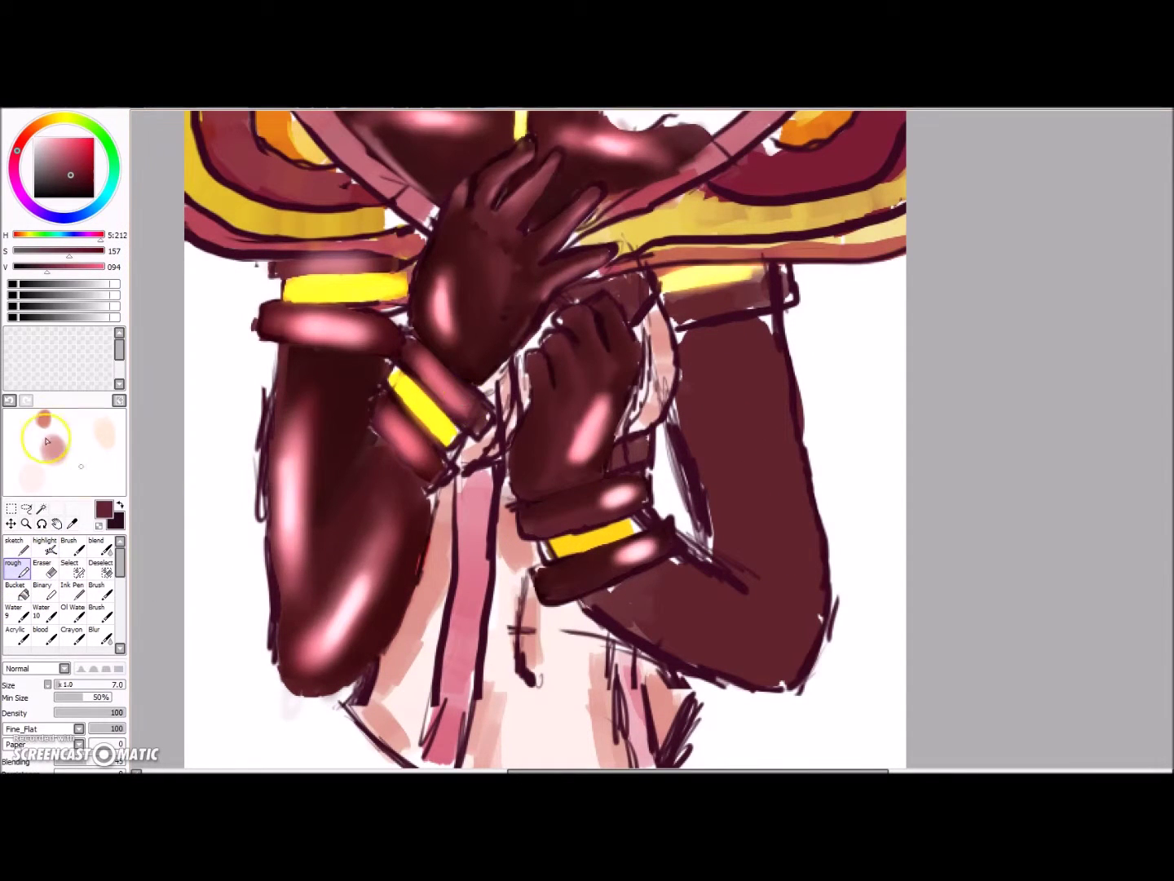
pyautogui.moveTo(602, 603); pyautogui.dragTo(666, 647)
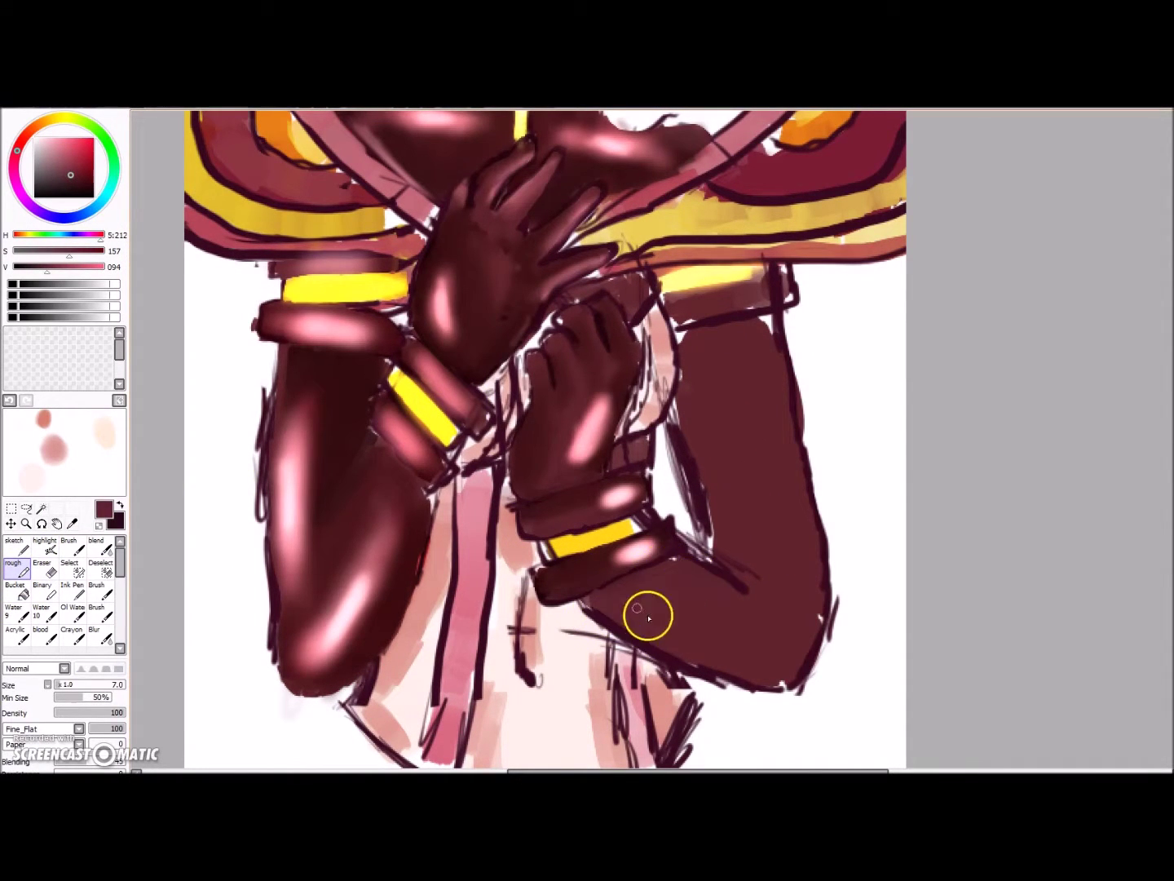
pyautogui.moveTo(687, 349); pyautogui.dragTo(745, 575)
# - Shade the edges and elbow of the image-right arm with sampled dark maroon, and blend the shading at size 18
pyautogui.rightClick(330, 418)
pyautogui.moveTo(596, 599); pyautogui.dragTo(676, 562)
pyautogui.moveTo(593, 600); pyautogui.dragTo(765, 686)
pyautogui.moveTo(752, 579); pyautogui.dragTo(713, 555)
pyautogui.moveTo(702, 333); pyautogui.dragTo(767, 321)
pyautogui.moveTo(767, 323); pyautogui.dragTo(791, 451)
pyautogui.moveTo(698, 332); pyautogui.dragTo(680, 404)
pyautogui.click(99, 547)
pyautogui.moveTo(621, 613)
pyautogui.mouseDown()
pyautogui.moveTo(753, 680)
pyautogui.moveTo(612, 624)
pyautogui.moveTo(749, 591)
pyautogui.moveTo(693, 482)
pyautogui.moveTo(697, 390)
pyautogui.moveTo(799, 455)
pyautogui.moveTo(745, 323)
pyautogui.moveTo(680, 507)
pyautogui.moveTo(701, 433)
pyautogui.mouseUp()
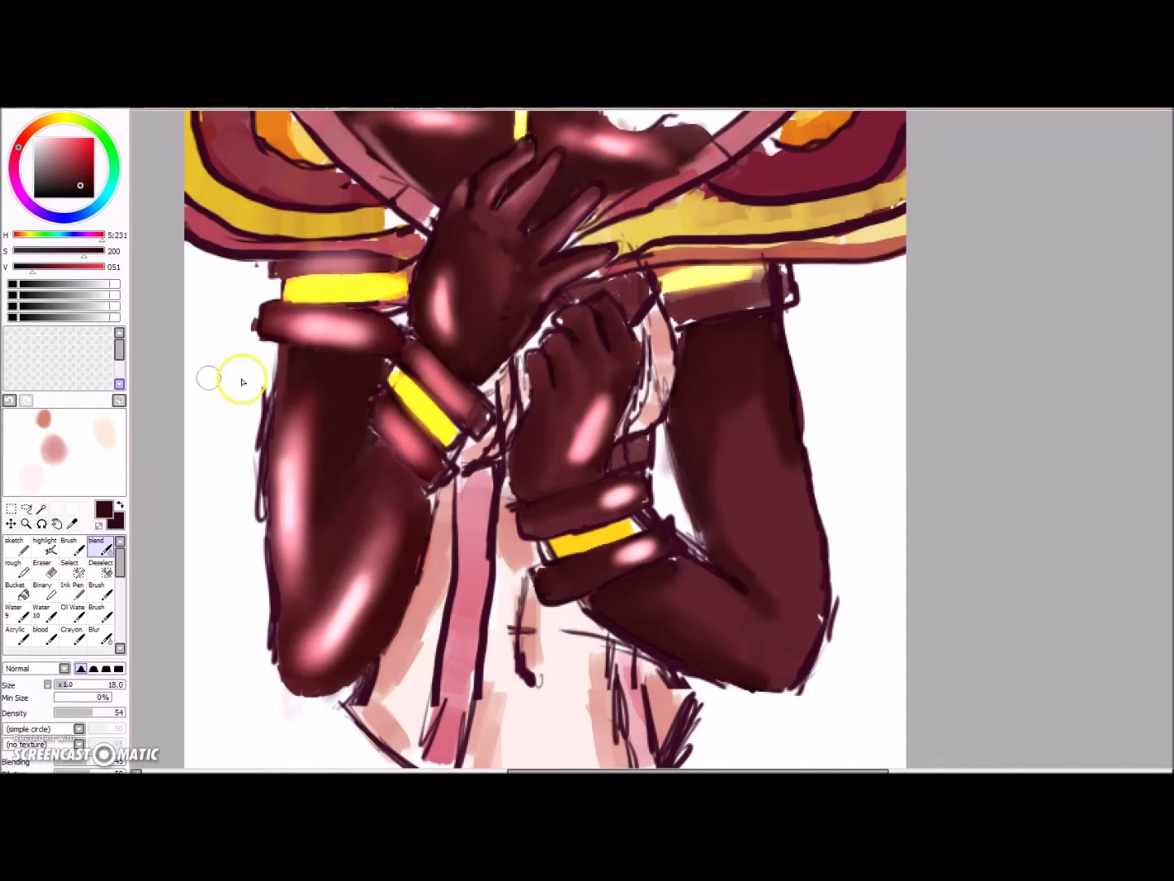
# - Add pink highlights with paler centres to the image-right upper arm and forearm using the highlight brush at size 40
pyautogui.click(56, 137)
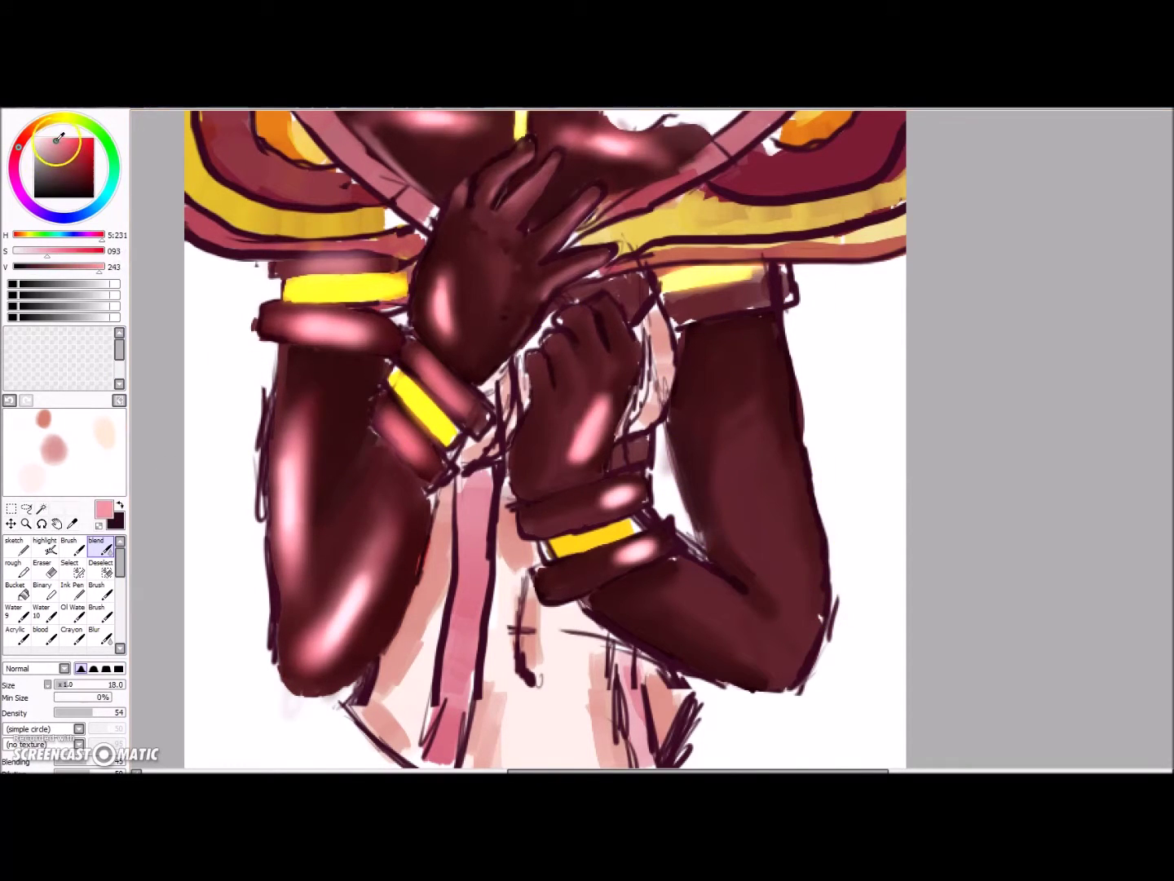
pyautogui.click(45, 544)
pyautogui.moveTo(64, 686); pyautogui.dragTo(60, 686)
pyautogui.moveTo(751, 374)
pyautogui.mouseDown()
pyautogui.moveTo(792, 576)
pyautogui.moveTo(753, 357)
pyautogui.mouseUp()
pyautogui.moveTo(622, 601); pyautogui.dragTo(758, 664)
pyautogui.click(47, 138)
pyautogui.moveTo(758, 403); pyautogui.dragTo(782, 563)
pyautogui.moveTo(624, 608)
pyautogui.mouseDown()
pyautogui.moveTo(638, 632)
pyautogui.moveTo(718, 661)
pyautogui.mouseUp()
pyautogui.scroll(-4, 706, 595)
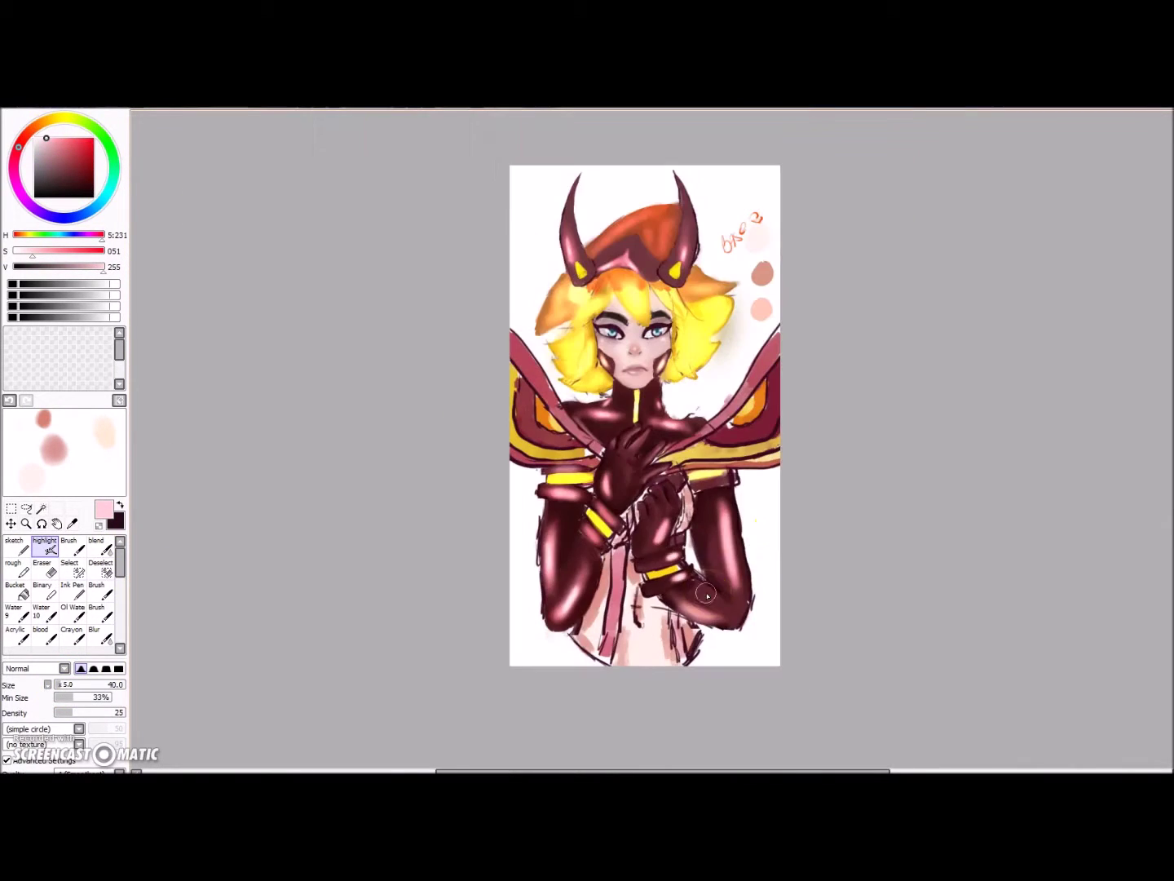
# - Paint the diagonal and lower bands of the image-right wing with sampled red using the rough brush at size 7
pyautogui.scroll(4, 743, 399)
pyautogui.rightClick(766, 452)
pyautogui.click(10, 576)
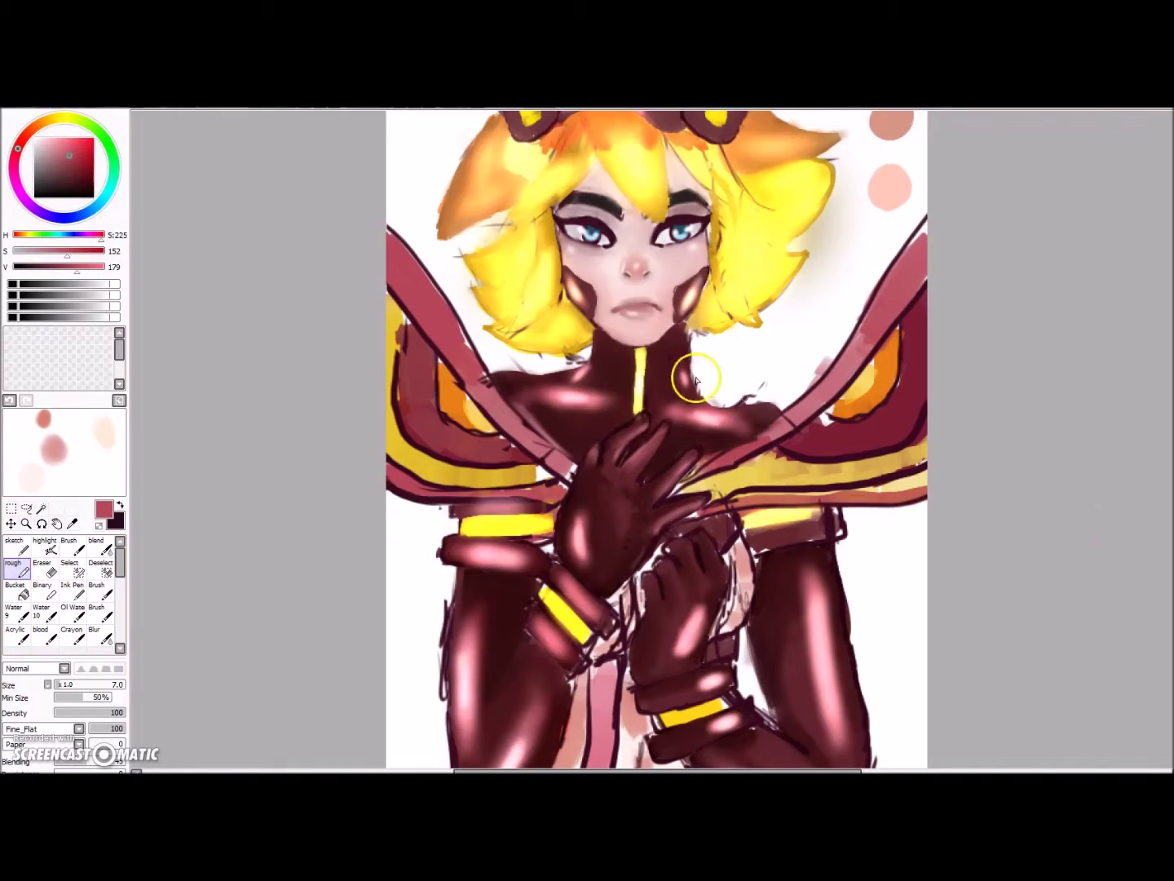
pyautogui.scroll(4, 759, 405)
pyautogui.moveTo(695, 519); pyautogui.dragTo(670, 526)
pyautogui.moveTo(604, 559)
pyautogui.mouseDown()
pyautogui.moveTo(833, 417)
pyautogui.moveTo(1014, 237)
pyautogui.moveTo(1016, 170)
pyautogui.moveTo(1040, 129)
pyautogui.moveTo(936, 322)
pyautogui.moveTo(798, 455)
pyautogui.moveTo(791, 477)
pyautogui.mouseUp()
pyautogui.moveTo(889, 396); pyautogui.dragTo(901, 322)
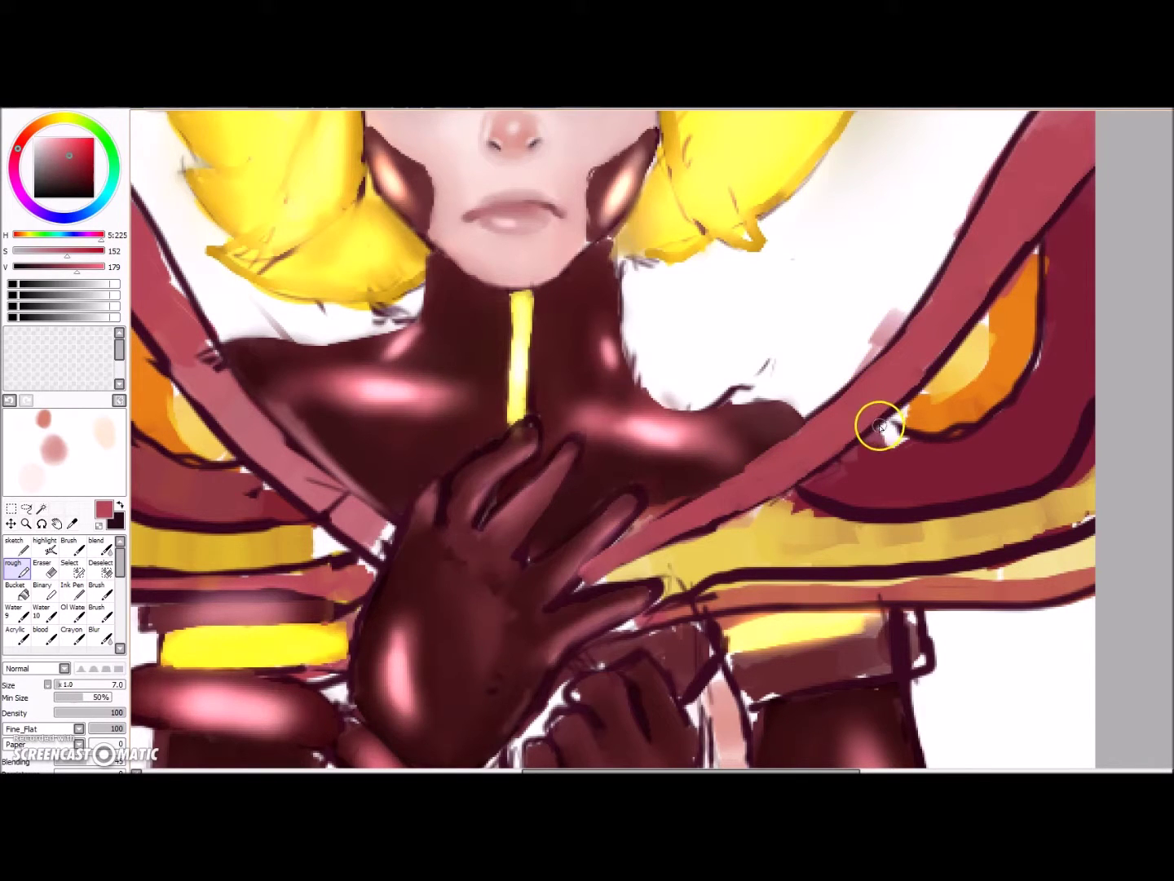
pyautogui.moveTo(751, 575)
pyautogui.mouseDown()
pyautogui.moveTo(758, 592)
pyautogui.moveTo(796, 591)
pyautogui.mouseUp()
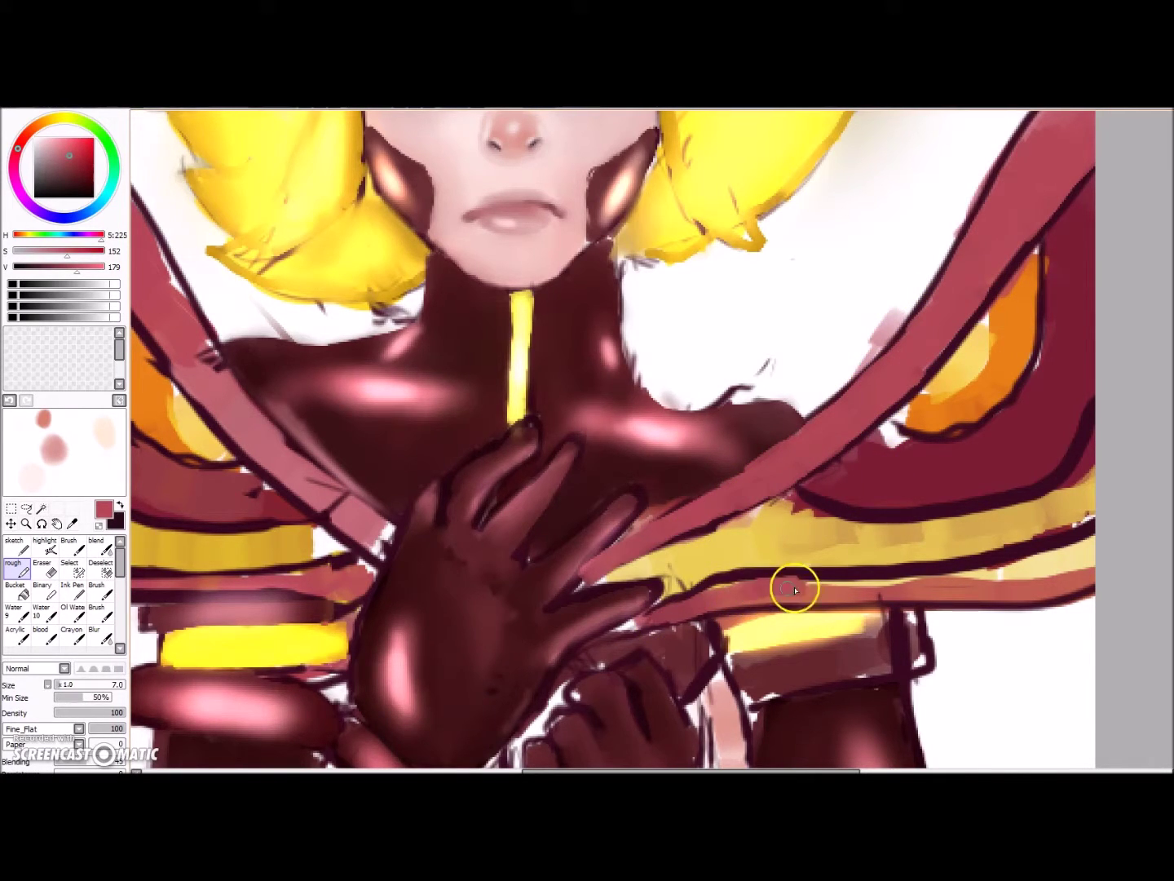
pyautogui.moveTo(871, 593)
pyautogui.mouseDown()
pyautogui.moveTo(1057, 566)
pyautogui.moveTo(933, 585)
pyautogui.mouseUp()
pyautogui.moveTo(782, 583); pyautogui.dragTo(1119, 576)
pyautogui.moveTo(938, 657); pyautogui.dragTo(1090, 709)
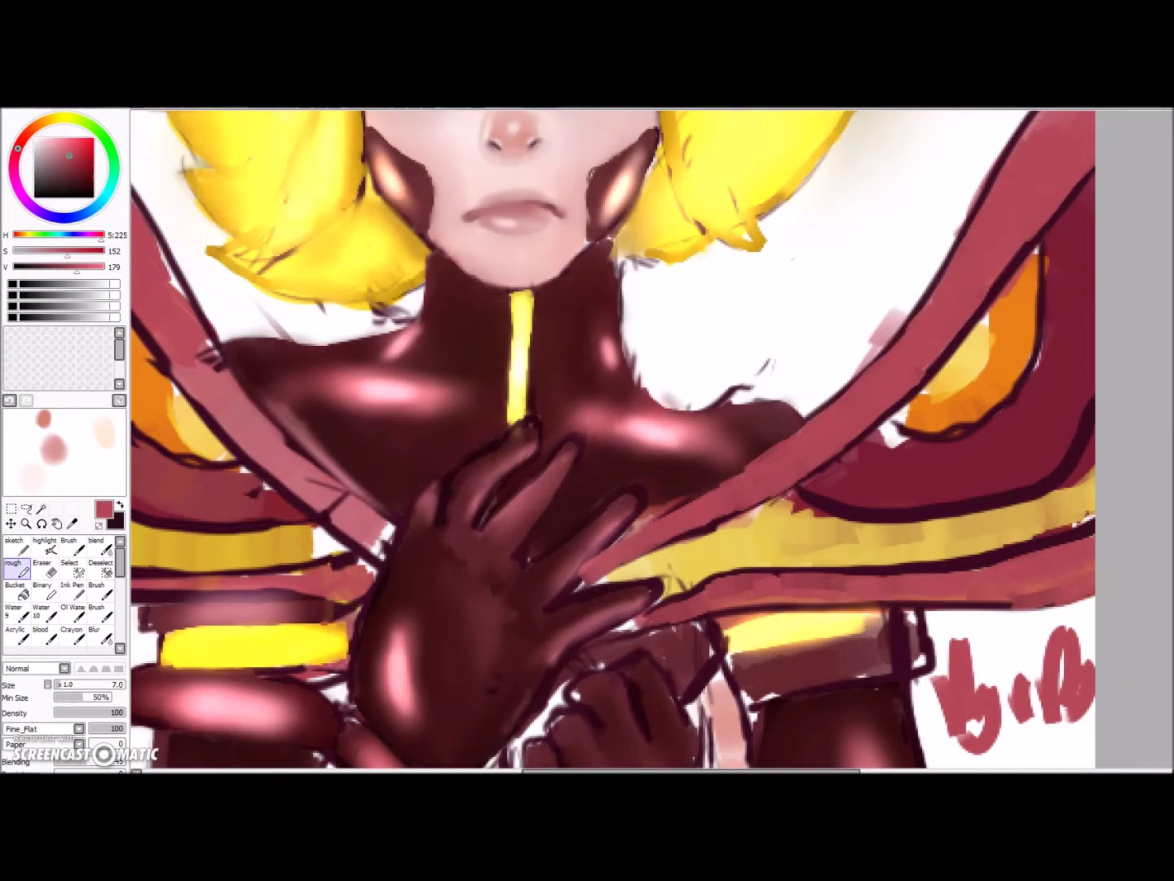
pyautogui.hotkey('ctrl', 'z')
pyautogui.hotkey('ctrl', 'z')
pyautogui.hotkey('ctrl', 'z')
pyautogui.hotkey('ctrl', 'z')
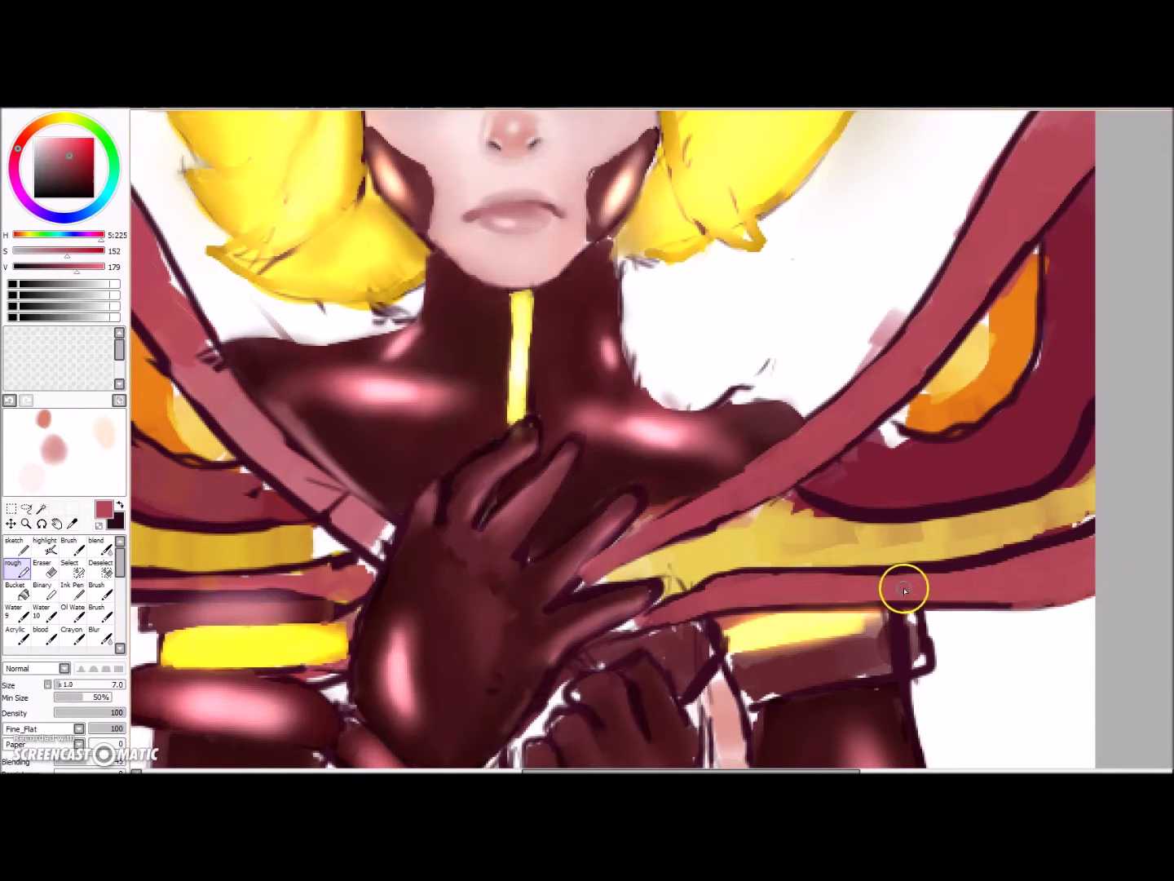
# - Shade the two red bands of the image-right wing with darker maroon, and blend them at size 18
pyautogui.click(71, 167)
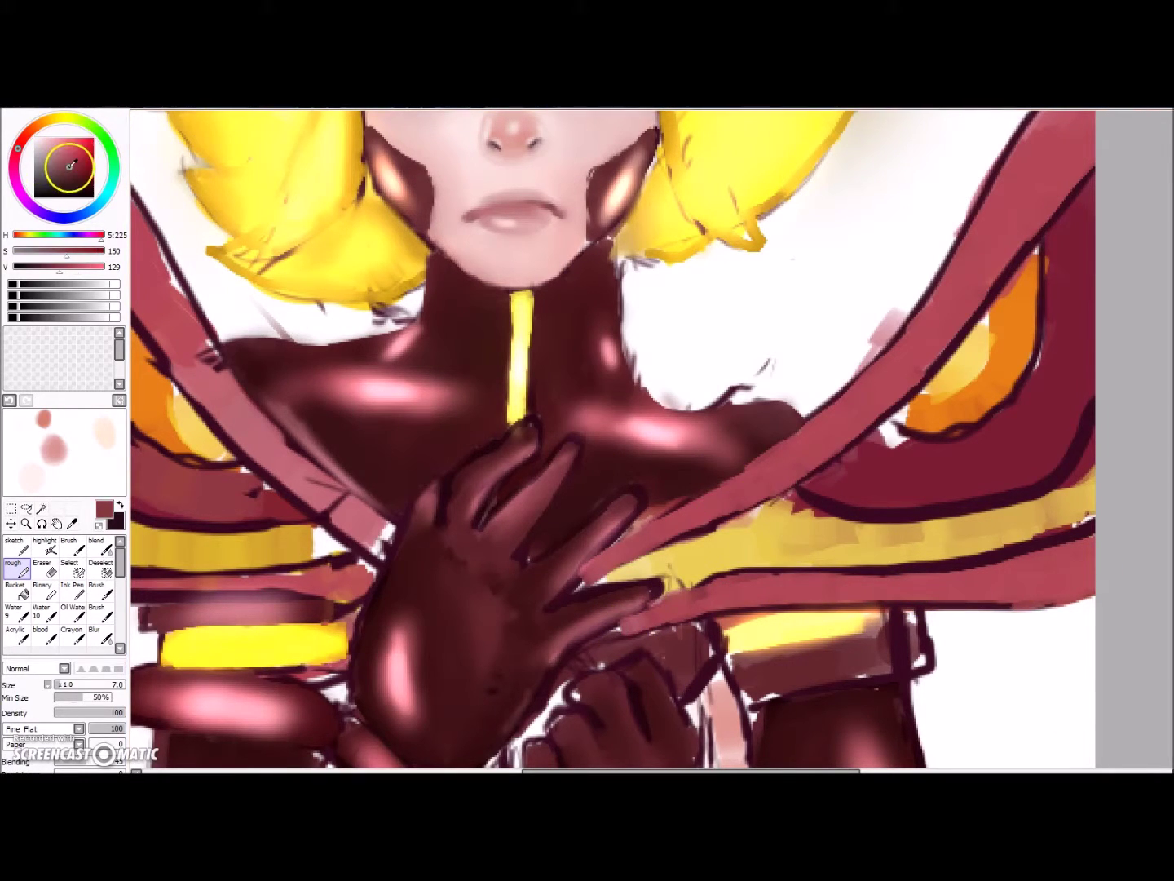
pyautogui.moveTo(588, 582); pyautogui.dragTo(734, 504)
pyautogui.moveTo(650, 617)
pyautogui.mouseDown()
pyautogui.moveTo(779, 583)
pyautogui.moveTo(1098, 540)
pyautogui.moveTo(1028, 575)
pyautogui.mouseUp()
pyautogui.moveTo(706, 526)
pyautogui.mouseDown()
pyautogui.moveTo(803, 466)
pyautogui.moveTo(1028, 229)
pyautogui.moveTo(862, 422)
pyautogui.mouseUp()
pyautogui.click(106, 549)
pyautogui.moveTo(800, 589); pyautogui.dragTo(1021, 587)
pyautogui.moveTo(1016, 254); pyautogui.dragTo(704, 507)
pyautogui.moveTo(752, 622)
pyautogui.mouseDown()
pyautogui.moveTo(636, 566)
pyautogui.moveTo(1023, 591)
pyautogui.mouseUp()
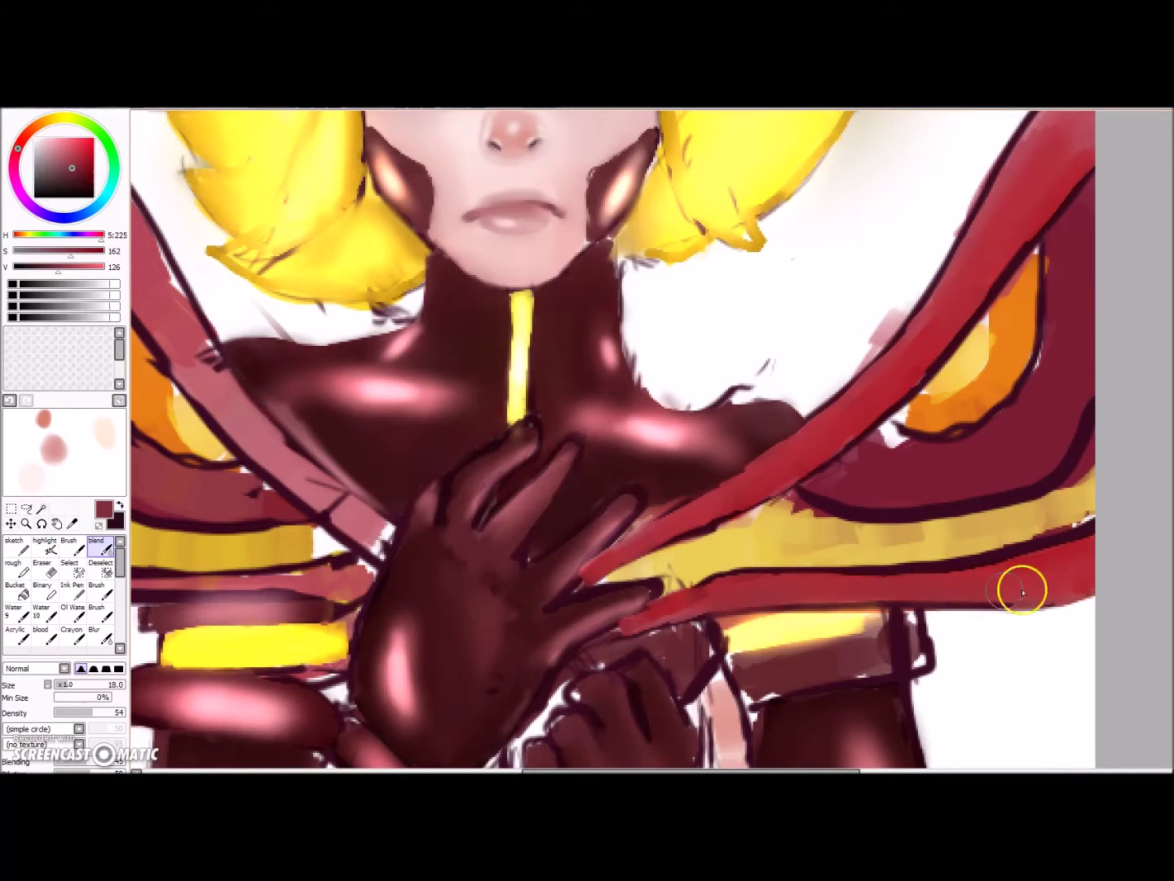
pyautogui.moveTo(694, 516); pyautogui.dragTo(804, 459)
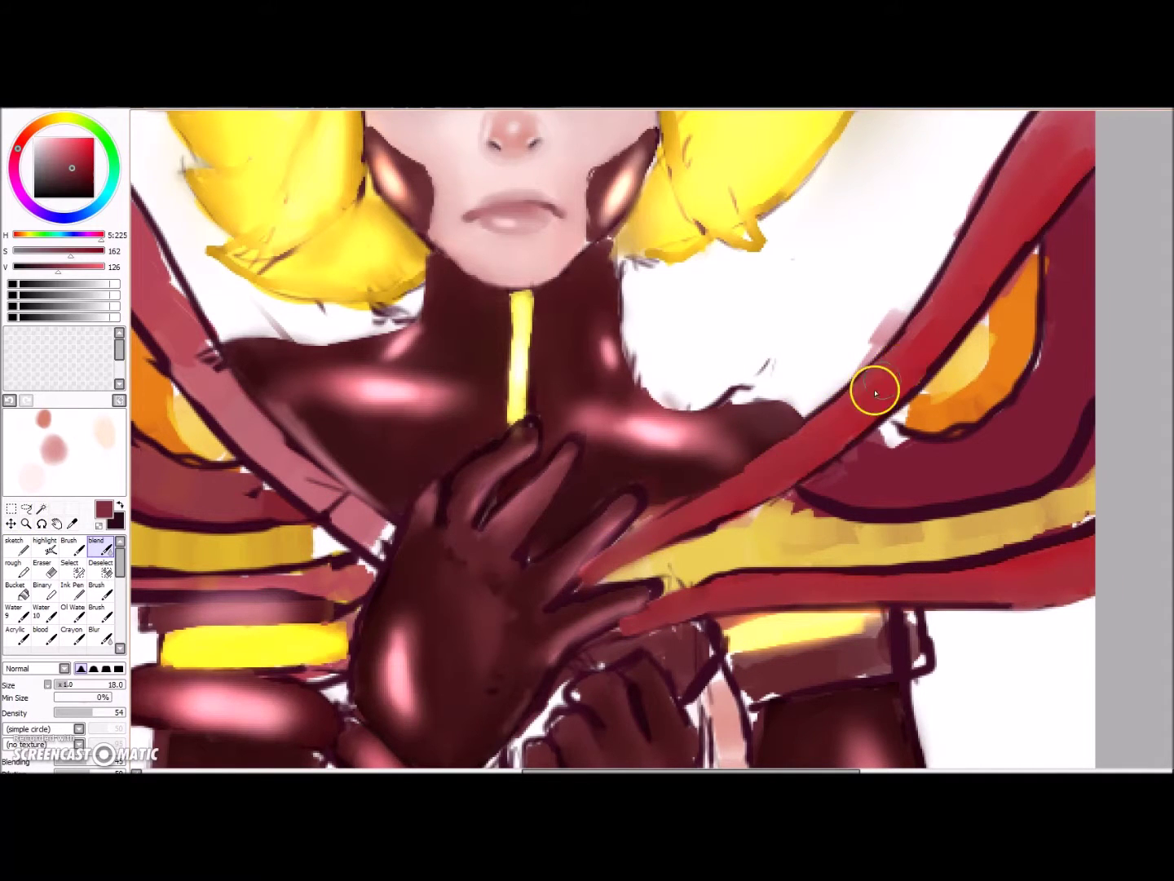
# - Brush soft pink highlights along both red bands of the image-right wing with the highlight brush
pyautogui.keyDown('alt'); pyautogui.click(838, 393); pyautogui.keyUp('alt')
pyautogui.click(46, 544)
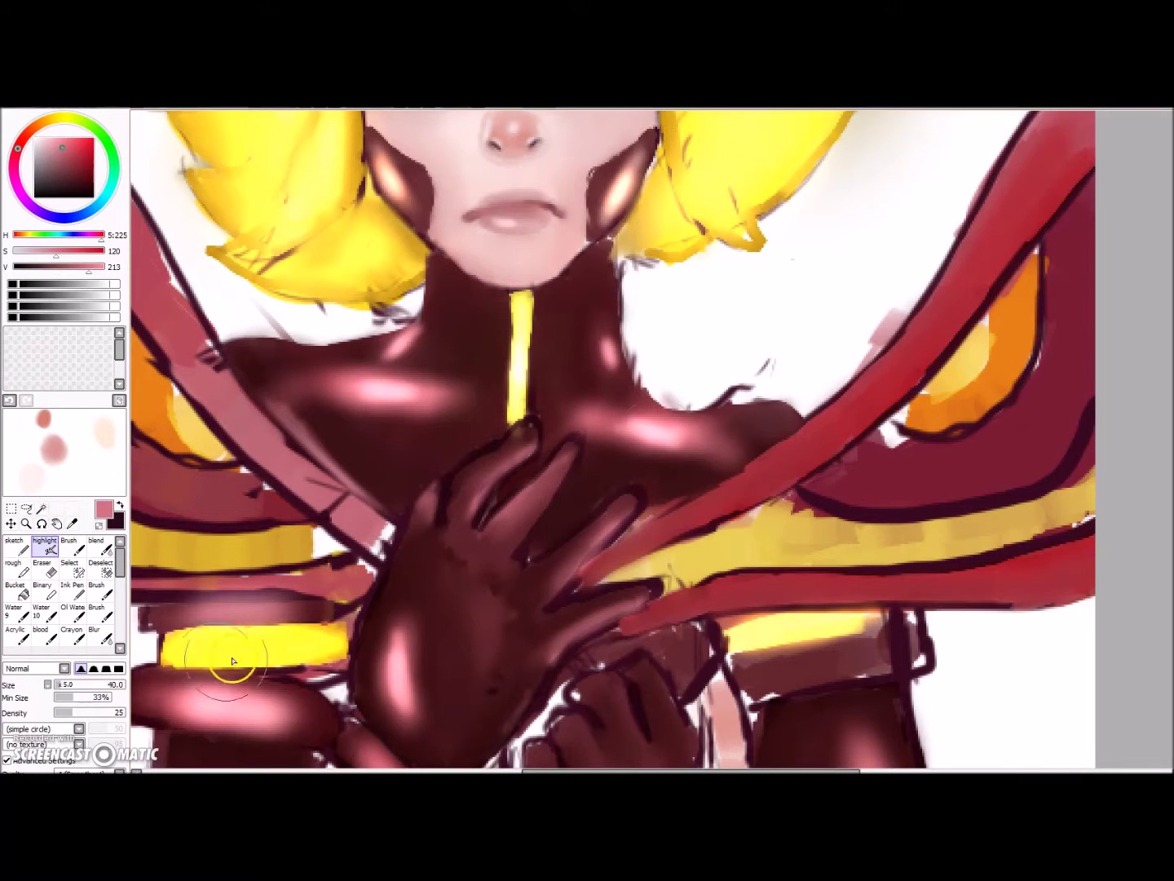
pyautogui.moveTo(749, 491); pyautogui.dragTo(845, 418)
pyautogui.moveTo(845, 417)
pyautogui.mouseDown()
pyautogui.moveTo(757, 488)
pyautogui.moveTo(688, 525)
pyautogui.mouseUp()
pyautogui.moveTo(734, 591); pyautogui.dragTo(1029, 575)
pyautogui.moveTo(903, 583); pyautogui.dragTo(700, 602)
pyautogui.moveTo(829, 427); pyautogui.dragTo(898, 374)
# - Add pale pink centres to the highlights on the image-right wing's red bands near the hand, using size 10
pyautogui.click(41, 137)
pyautogui.moveTo(783, 469); pyautogui.dragTo(699, 515)
pyautogui.moveTo(699, 515); pyautogui.dragTo(844, 422)
pyautogui.moveTo(759, 589); pyautogui.dragTo(972, 580)
pyautogui.moveTo(971, 581); pyautogui.dragTo(791, 589)
pyautogui.moveTo(759, 493); pyautogui.dragTo(820, 436)
pyautogui.moveTo(885, 567); pyautogui.dragTo(857, 587)
pyautogui.moveTo(857, 587); pyautogui.dragTo(767, 621)
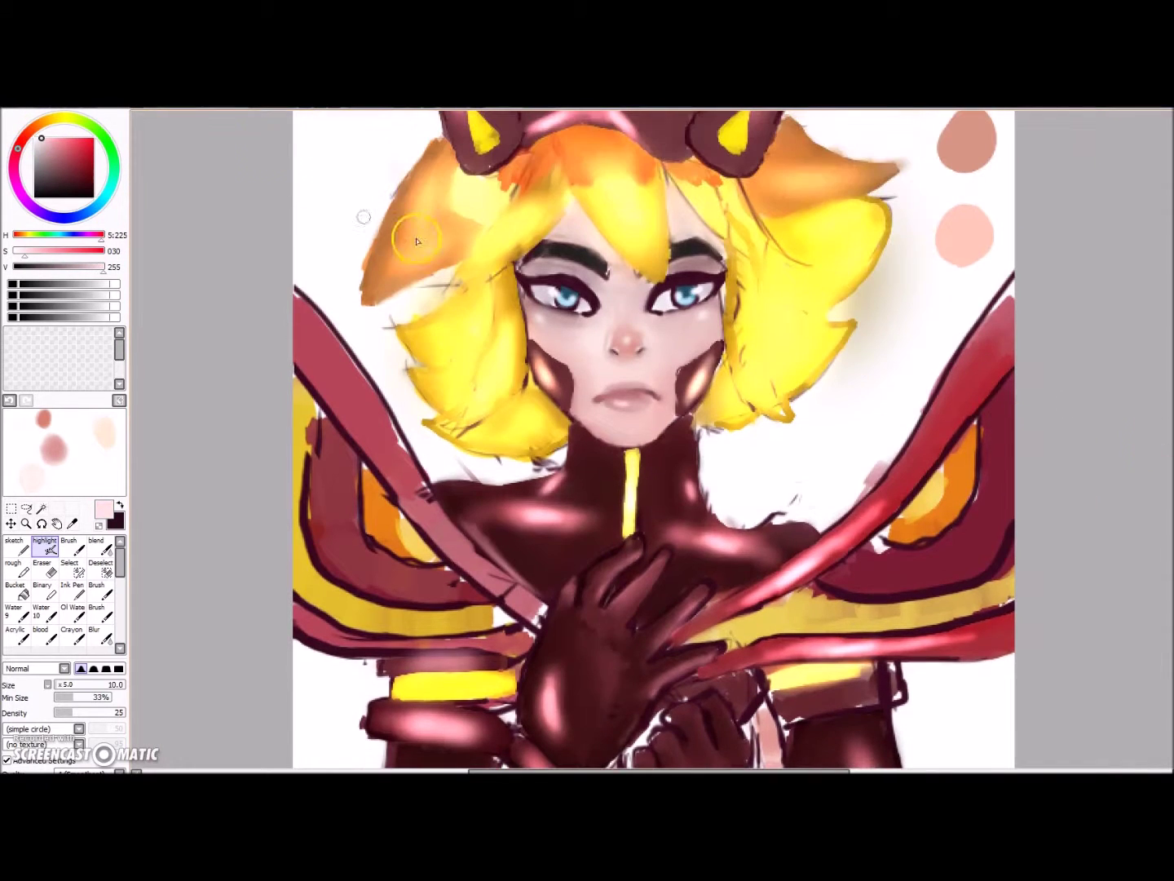
# - Extend the highlights along the outer parts of the image-right wing's red bands in pink at size 45, with paler pink at size 20
pyautogui.click(67, 147)
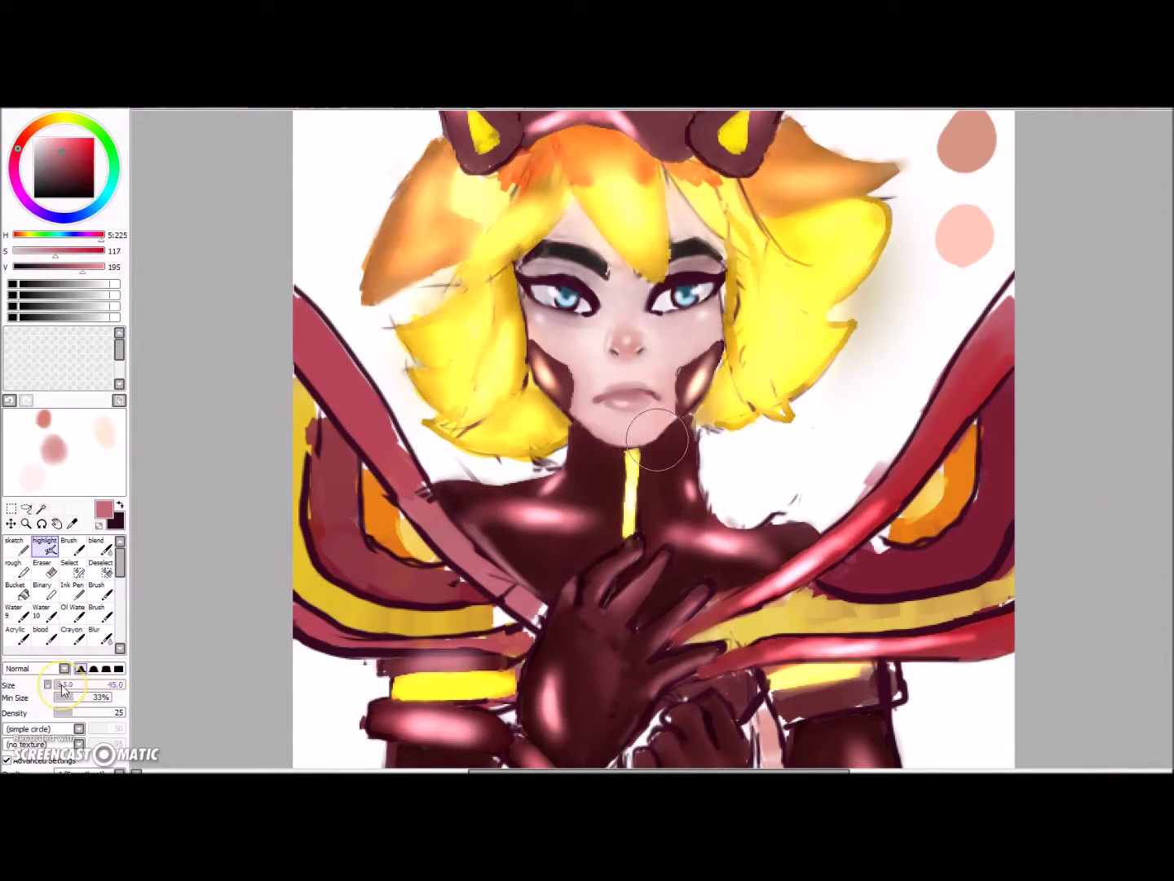
pyautogui.moveTo(975, 378); pyautogui.dragTo(895, 504)
pyautogui.moveTo(964, 642); pyautogui.dragTo(1008, 637)
pyautogui.click(58, 685)
pyautogui.click(58, 145)
pyautogui.moveTo(997, 359); pyautogui.dragTo(909, 481)
pyautogui.moveTo(1024, 644); pyautogui.dragTo(971, 644)
pyautogui.click(44, 137)
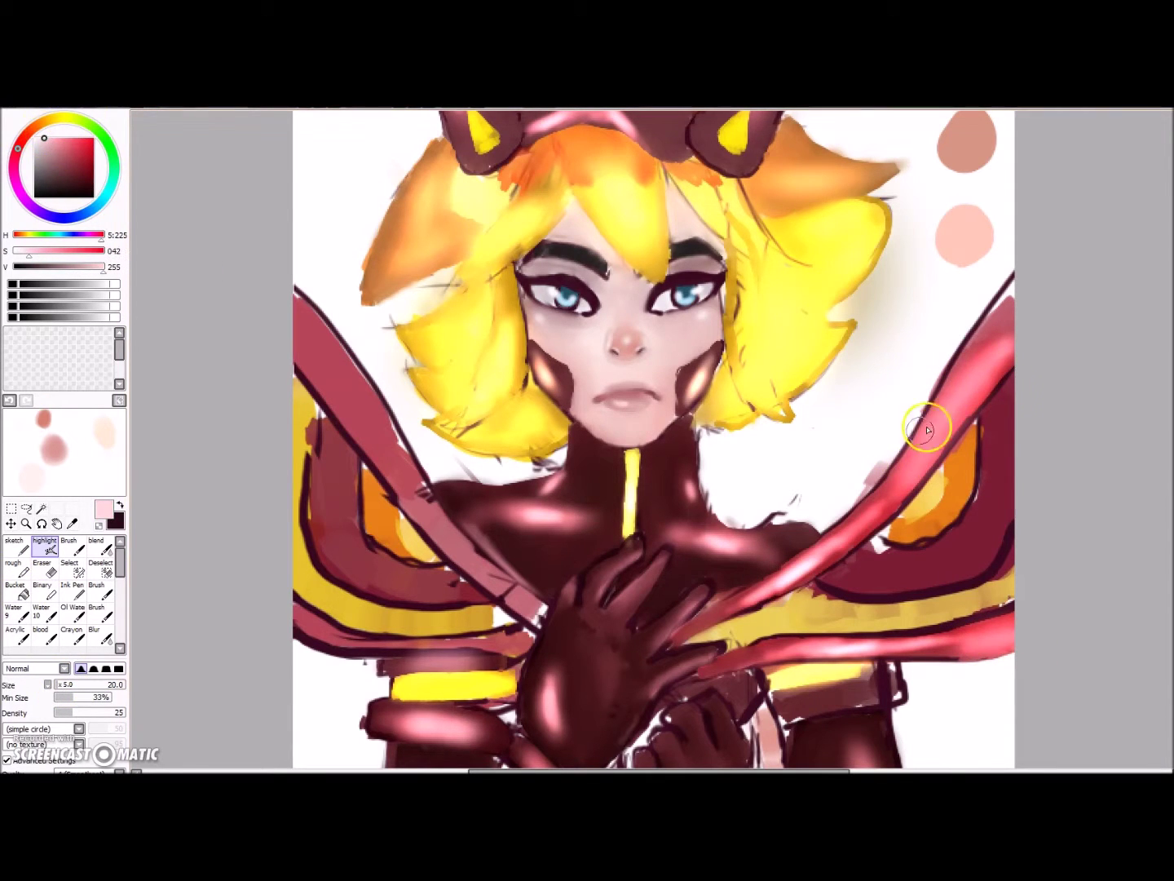
pyautogui.moveTo(991, 370); pyautogui.dragTo(917, 466)
# - Repaint the image-left wing's diagonal band with sampled red and darker shading using the rough brush, and blend it at size 18
pyautogui.keyDown('alt'); pyautogui.click(719, 616); pyautogui.keyUp('alt')
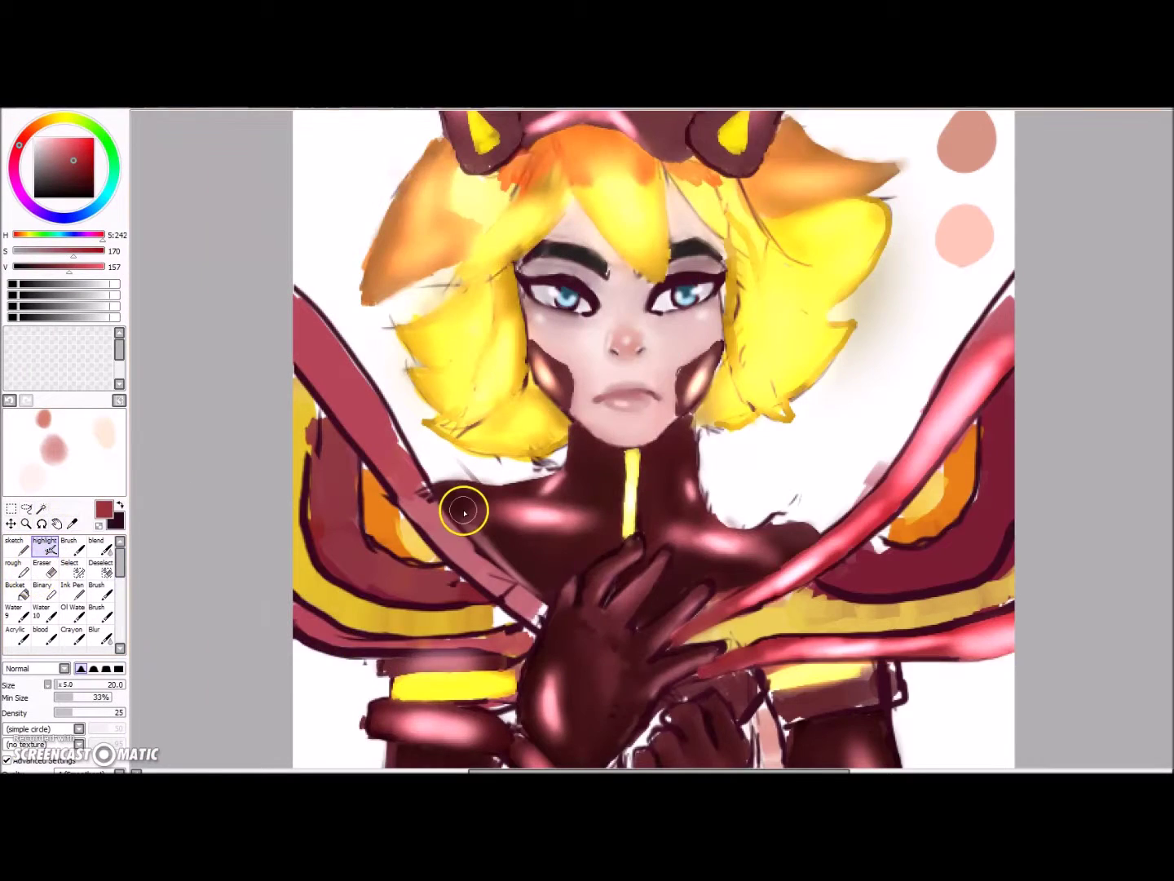
pyautogui.scroll(2, 464, 512)
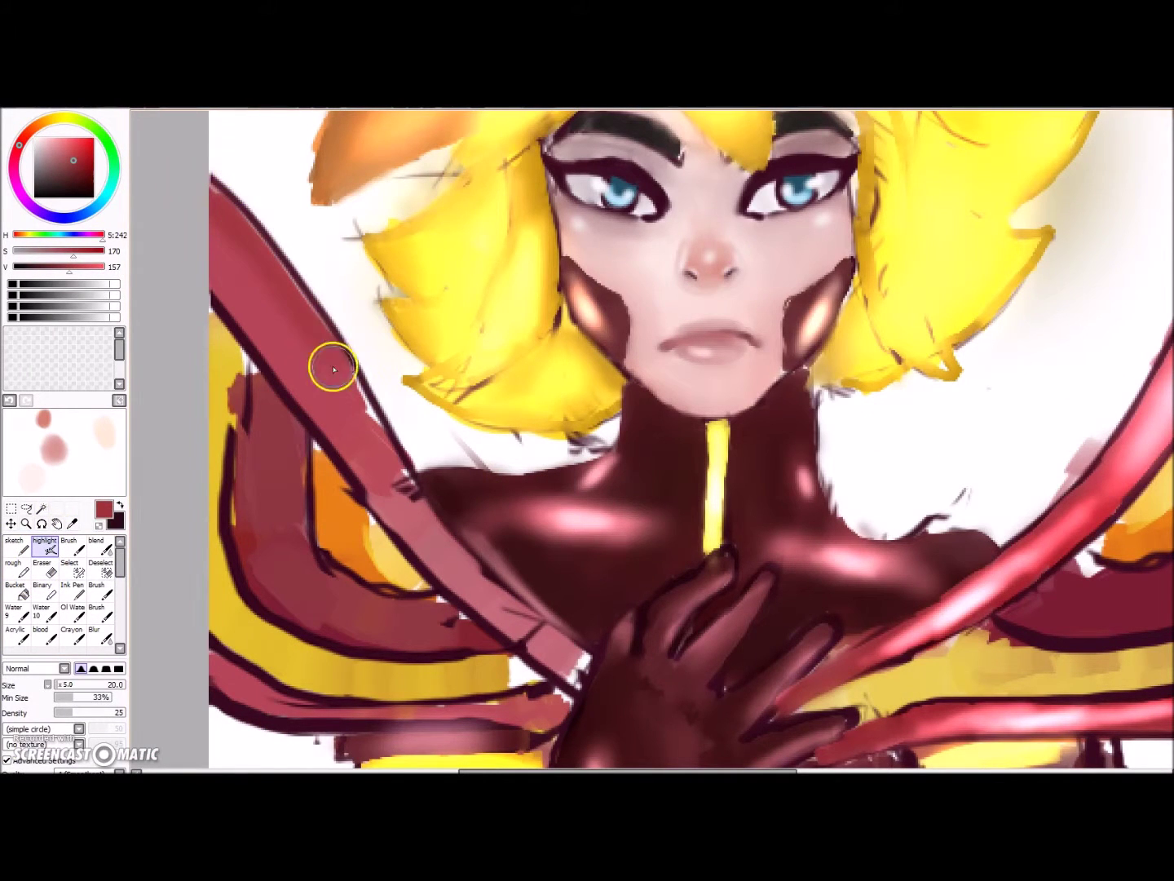
pyautogui.click(15, 568)
pyautogui.moveTo(464, 565)
pyautogui.mouseDown()
pyautogui.moveTo(576, 685)
pyautogui.moveTo(427, 551)
pyautogui.moveTo(208, 219)
pyautogui.moveTo(239, 205)
pyautogui.moveTo(391, 446)
pyautogui.moveTo(559, 647)
pyautogui.moveTo(497, 610)
pyautogui.mouseUp()
pyautogui.click(98, 545)
pyautogui.moveTo(231, 261)
pyautogui.mouseDown()
pyautogui.moveTo(542, 640)
pyautogui.moveTo(395, 473)
pyautogui.mouseUp()
pyautogui.moveTo(268, 274)
pyautogui.mouseDown()
pyautogui.moveTo(436, 543)
pyautogui.moveTo(389, 484)
pyautogui.mouseUp()
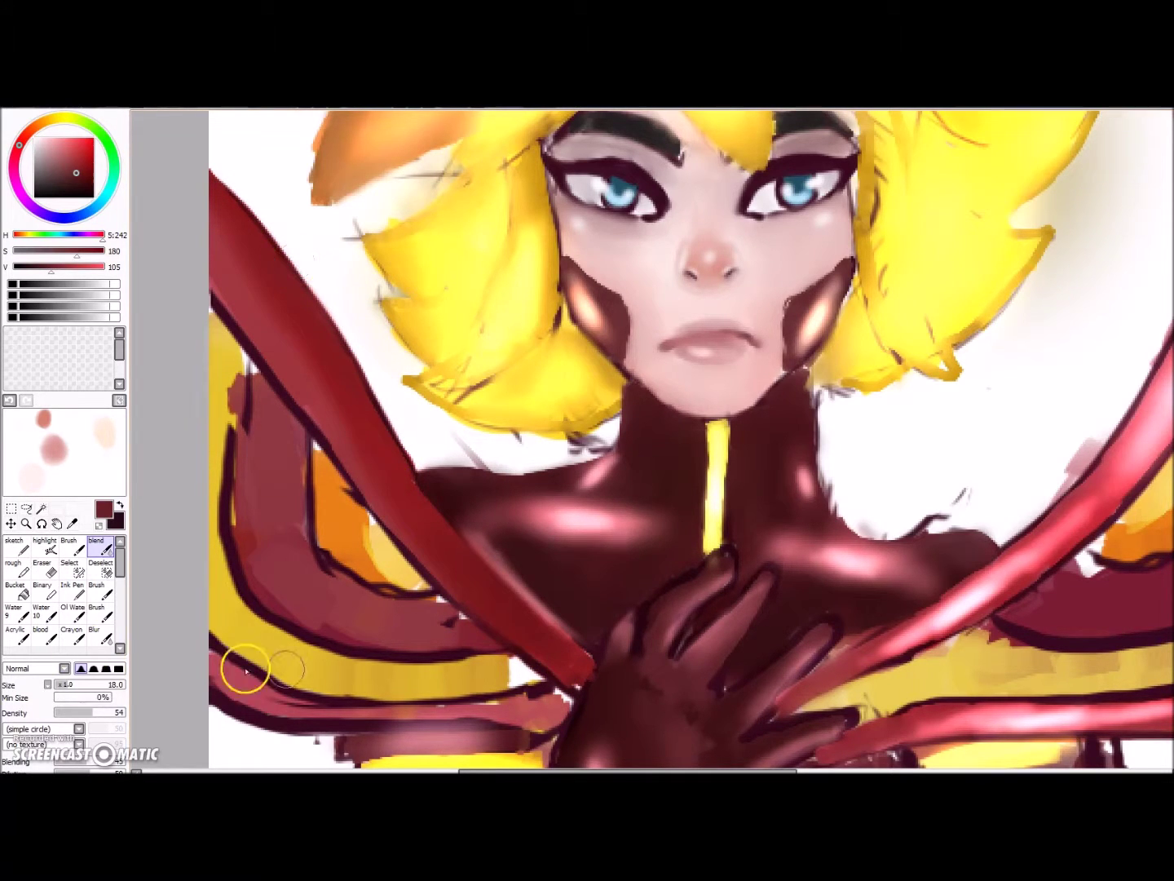
pyautogui.hotkey('ctrl', 'z')
# - Add pink highlights with paler centres along the image-left wing's diagonal band using the highlight brush at size 20
pyautogui.click(63, 163)
pyautogui.click(45, 548)
pyautogui.moveTo(440, 569); pyautogui.dragTo(220, 283)
pyautogui.click(55, 141)
pyautogui.moveTo(531, 638); pyautogui.dragTo(416, 517)
pyautogui.moveTo(289, 365); pyautogui.dragTo(215, 273)
pyautogui.click(46, 138)
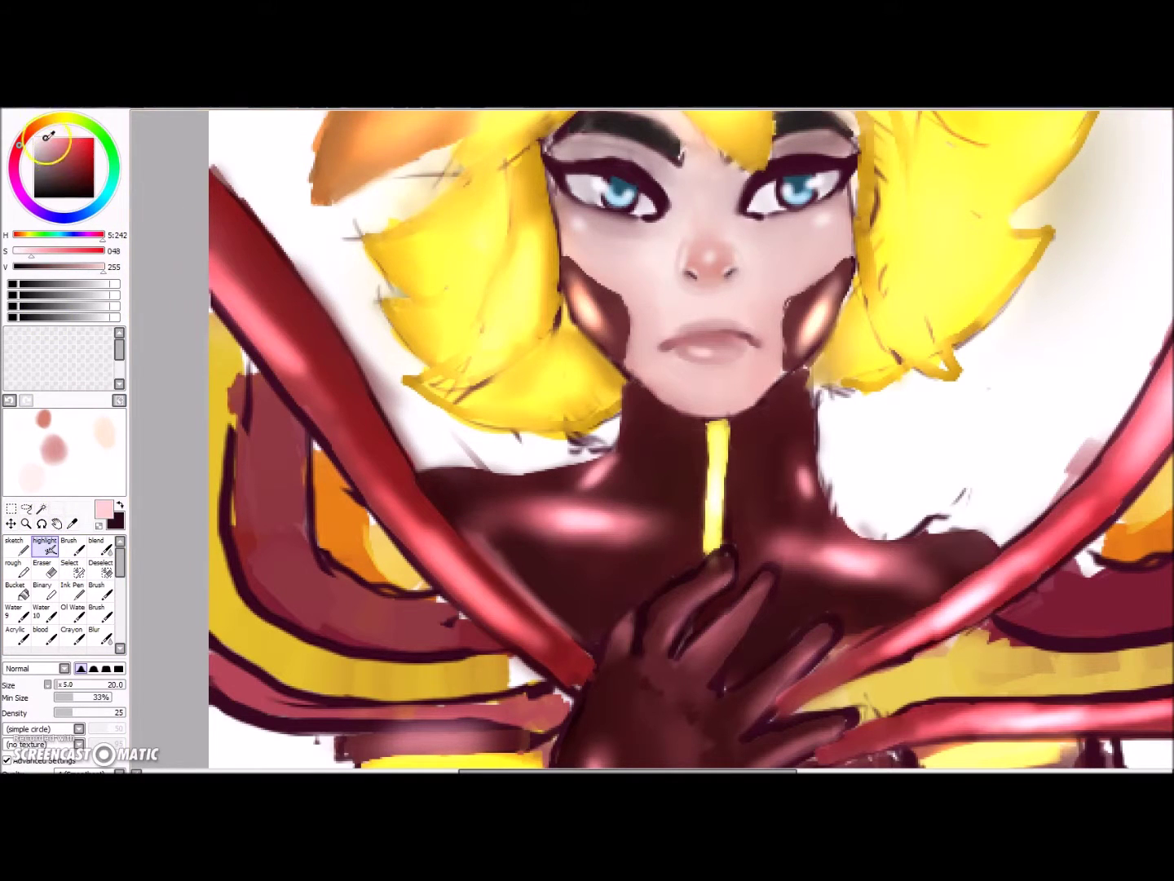
pyautogui.moveTo(523, 635); pyautogui.dragTo(452, 554)
pyautogui.moveTo(287, 359); pyautogui.dragTo(222, 277)
pyautogui.moveTo(296, 288); pyautogui.dragTo(247, 212)
pyautogui.hotkey('ctrl', 'z')
# - Paint the image-left wing's lower band with sampled red and shade it with darker maroon using the rough brush
pyautogui.rightClick(363, 424)
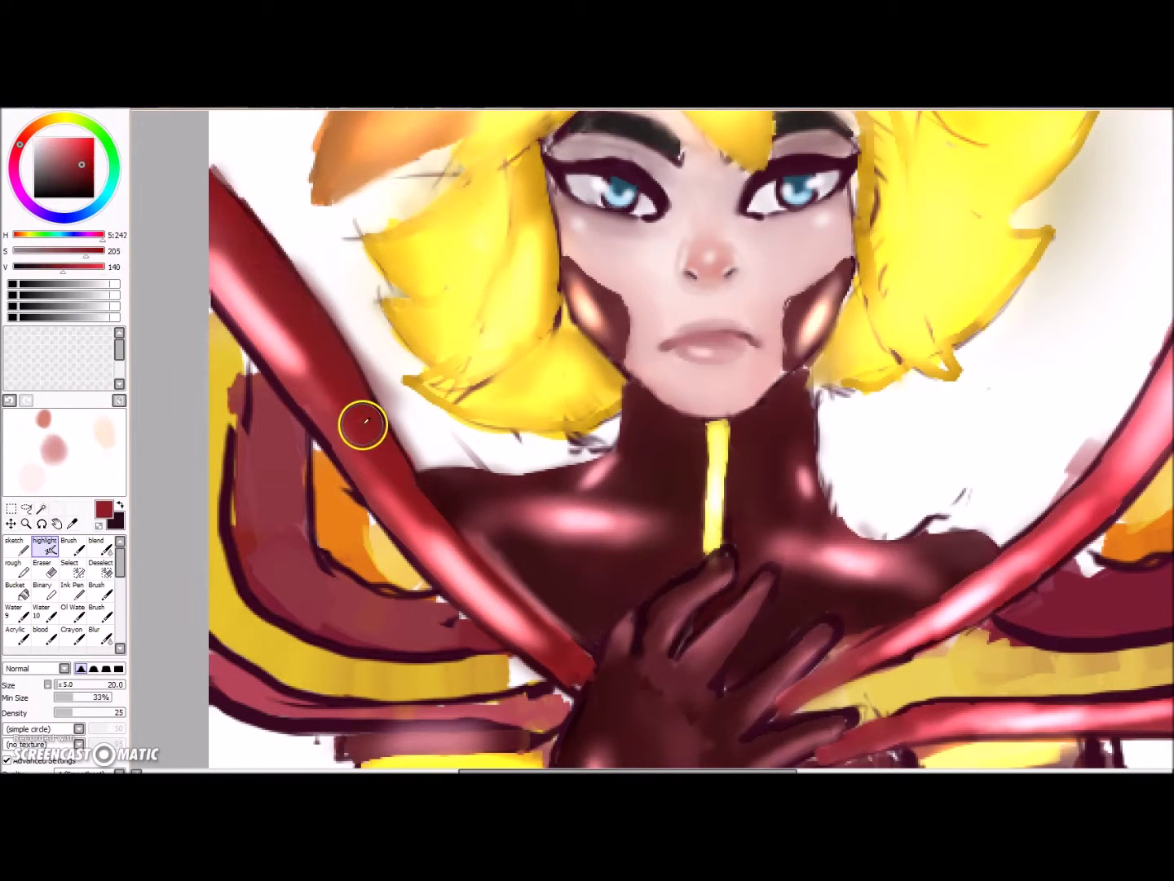
pyautogui.scroll(-2, 1114, 495)
pyautogui.moveTo(696, 772); pyautogui.dragTo(780, 771)
pyautogui.scroll(2, 507, 617)
pyautogui.click(37, 570)
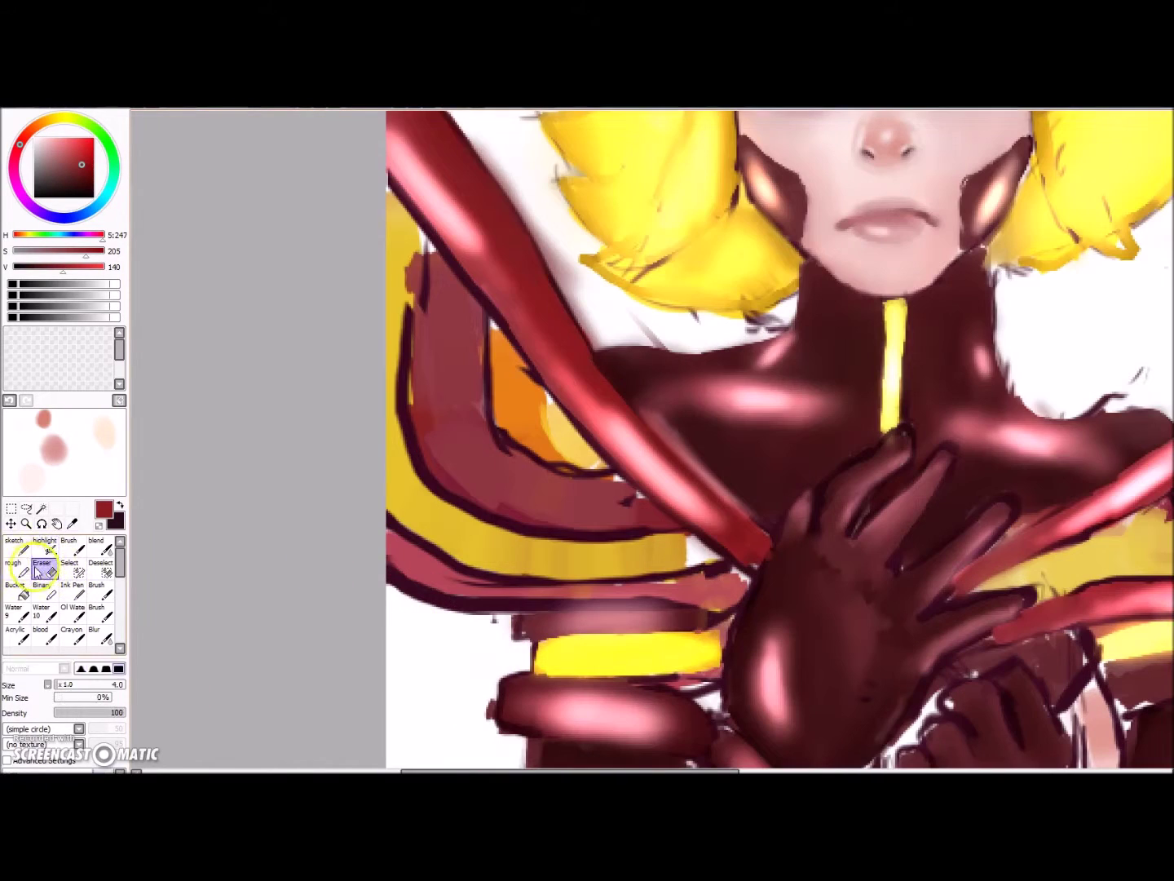
pyautogui.click(22, 569)
pyautogui.moveTo(392, 540)
pyautogui.mouseDown()
pyautogui.moveTo(424, 569)
pyautogui.moveTo(605, 590)
pyautogui.moveTo(736, 579)
pyautogui.moveTo(726, 595)
pyautogui.mouseUp()
pyautogui.click(76, 175)
pyautogui.moveTo(400, 541)
pyautogui.mouseDown()
pyautogui.moveTo(412, 568)
pyautogui.moveTo(702, 600)
pyautogui.moveTo(750, 585)
pyautogui.moveTo(621, 583)
pyautogui.moveTo(755, 569)
pyautogui.mouseUp()
# - Blend the image-left wing's lower band and add pink highlights with paler centres
pyautogui.press('c')
pyautogui.press('b')
pyautogui.moveTo(378, 561)
pyautogui.mouseDown()
pyautogui.moveTo(700, 599)
pyautogui.moveTo(438, 566)
pyautogui.mouseUp()
pyautogui.click(56, 138)
pyautogui.click(40, 138)
pyautogui.moveTo(612, 585); pyautogui.dragTo(692, 583)
# - Clean up the edges of the image-left wing's orange inset with sampled orange using the rough brush at size 2
pyautogui.press('pagedown')
pyautogui.press('pagedown')
pyautogui.rightClick(619, 427)
pyautogui.press('pageup')
pyautogui.click(13, 569)
pyautogui.scroll(2, 693, 427)
pyautogui.moveTo(447, 398)
pyautogui.mouseDown()
pyautogui.moveTo(490, 482)
pyautogui.moveTo(513, 485)
pyautogui.mouseUp()
pyautogui.keyDown('alt'); pyautogui.click(410, 367); pyautogui.keyUp('alt')
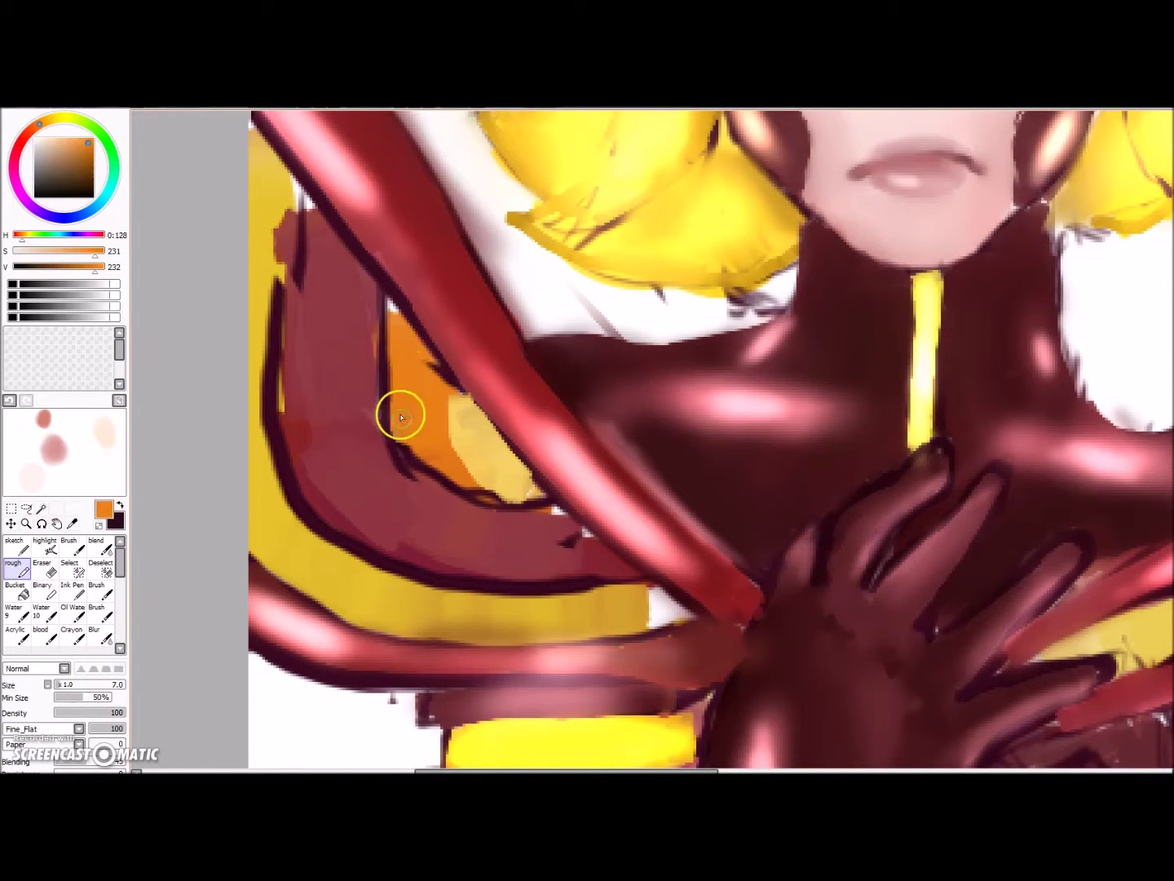
pyautogui.moveTo(399, 411); pyautogui.dragTo(462, 481)
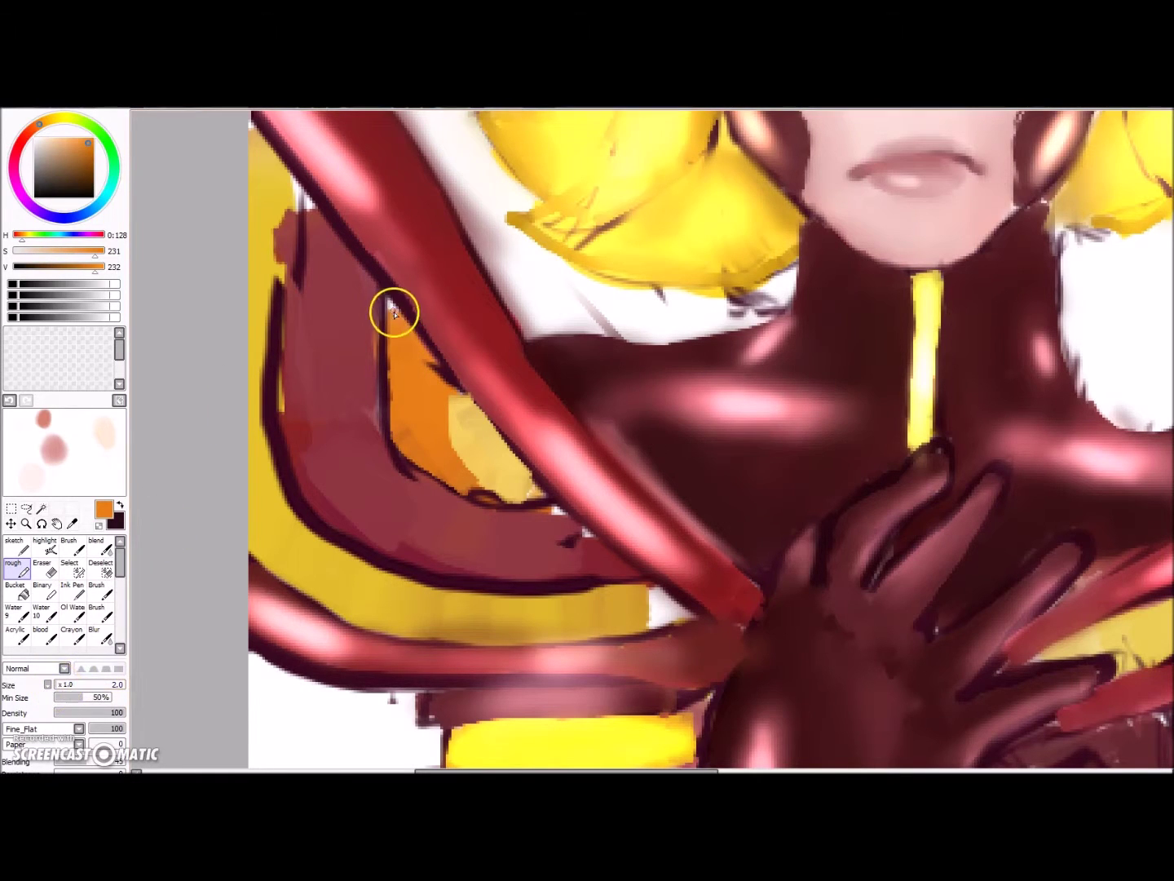
pyautogui.moveTo(416, 443)
pyautogui.mouseDown()
pyautogui.moveTo(427, 471)
pyautogui.moveTo(487, 503)
pyautogui.mouseUp()
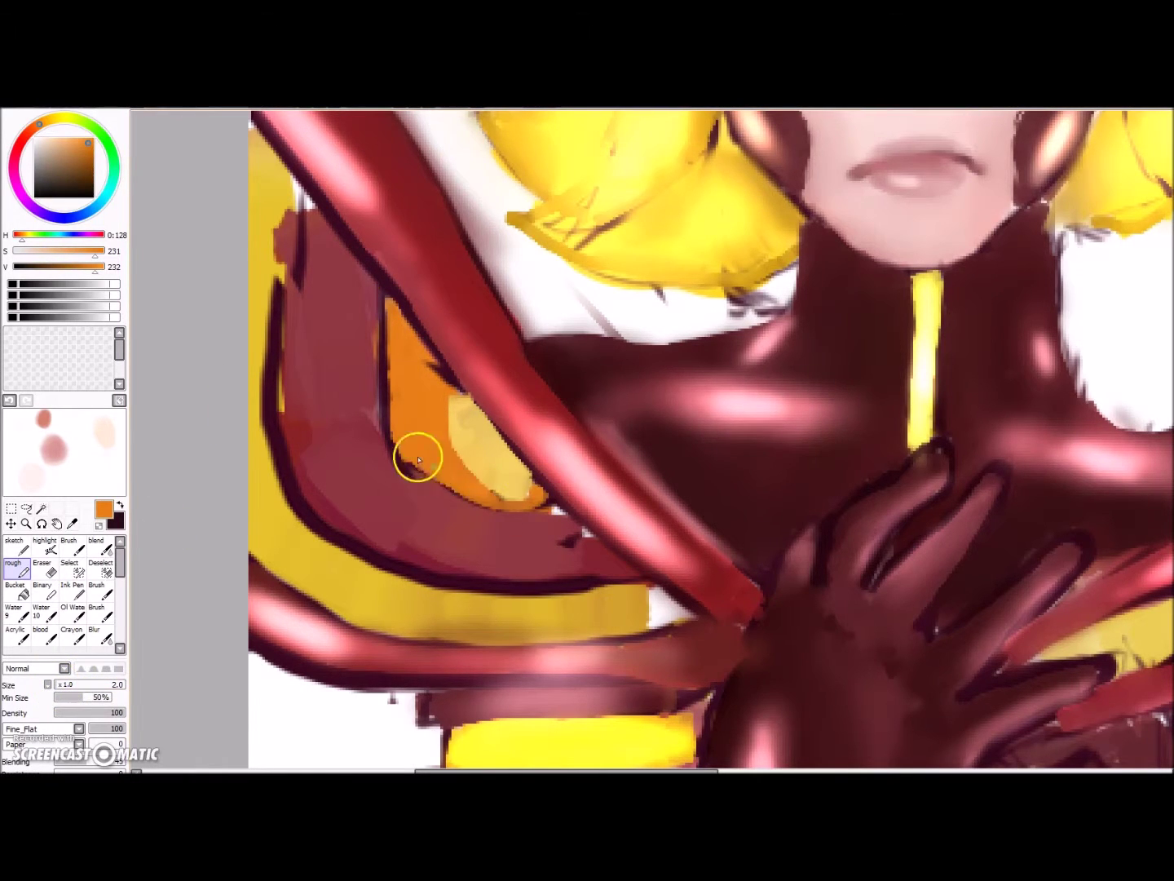
# - Paint over the outline around the orange inset with sampled maroon at size 2, and even out the surrounding maroon section at size 9
pyautogui.keyDown('alt'); pyautogui.click(387, 447); pyautogui.keyUp('alt')
pyautogui.moveTo(376, 295)
pyautogui.mouseDown()
pyautogui.moveTo(381, 402)
pyautogui.moveTo(434, 488)
pyautogui.mouseUp()
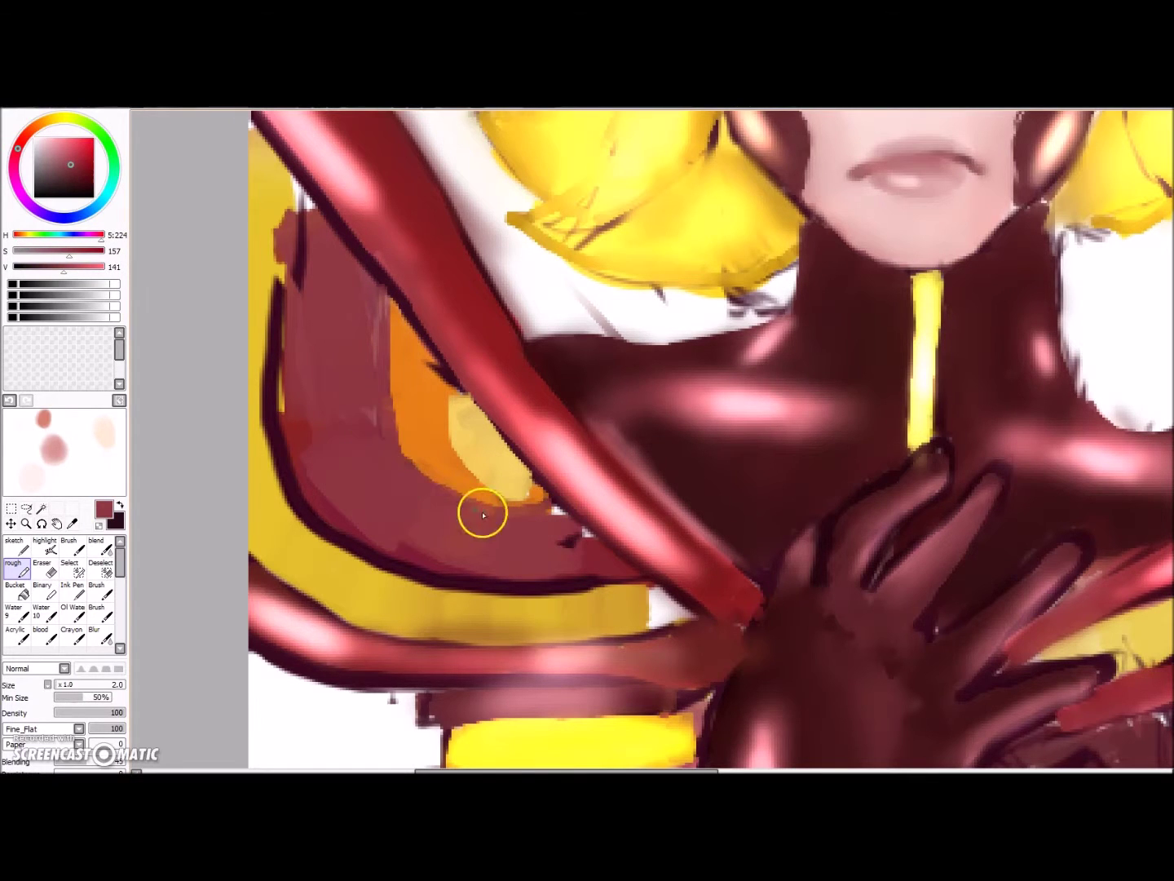
pyautogui.click(62, 686)
pyautogui.moveTo(298, 391)
pyautogui.mouseDown()
pyautogui.moveTo(298, 417)
pyautogui.moveTo(376, 536)
pyautogui.moveTo(449, 558)
pyautogui.mouseUp()
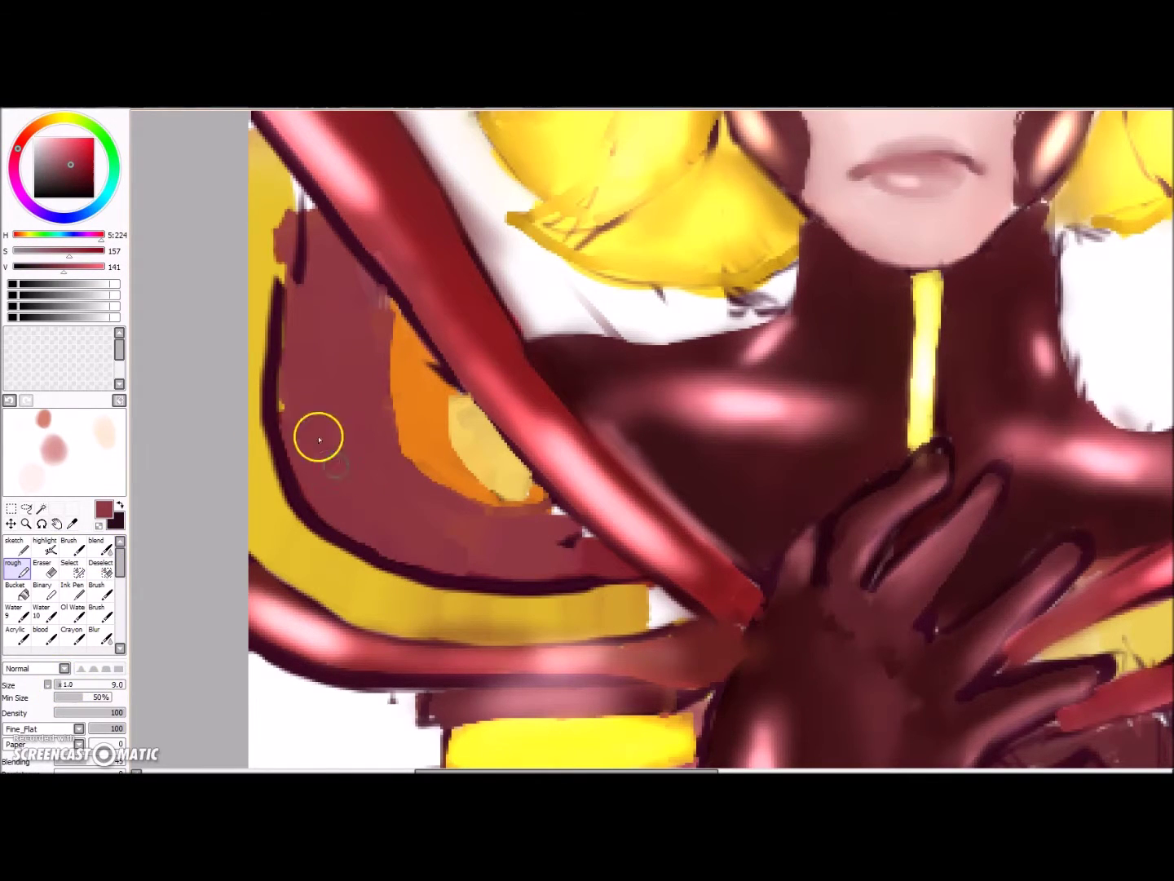
pyautogui.moveTo(357, 289)
pyautogui.mouseDown()
pyautogui.moveTo(307, 279)
pyautogui.moveTo(307, 425)
pyautogui.moveTo(353, 521)
pyautogui.moveTo(504, 567)
pyautogui.moveTo(617, 574)
pyautogui.moveTo(592, 546)
pyautogui.moveTo(579, 573)
pyautogui.mouseUp()
# - Shade the edges of the image-left wing's maroon section with darker maroon, and blend it and the orange inset at size 18
pyautogui.click(73, 177)
pyautogui.moveTo(308, 246)
pyautogui.mouseDown()
pyautogui.moveTo(310, 462)
pyautogui.moveTo(401, 549)
pyautogui.mouseUp()
pyautogui.moveTo(378, 316)
pyautogui.mouseDown()
pyautogui.moveTo(415, 490)
pyautogui.moveTo(571, 569)
pyautogui.mouseUp()
pyautogui.click(99, 547)
pyautogui.moveTo(316, 274)
pyautogui.mouseDown()
pyautogui.moveTo(368, 534)
pyautogui.moveTo(501, 542)
pyautogui.moveTo(399, 480)
pyautogui.moveTo(296, 232)
pyautogui.mouseUp()
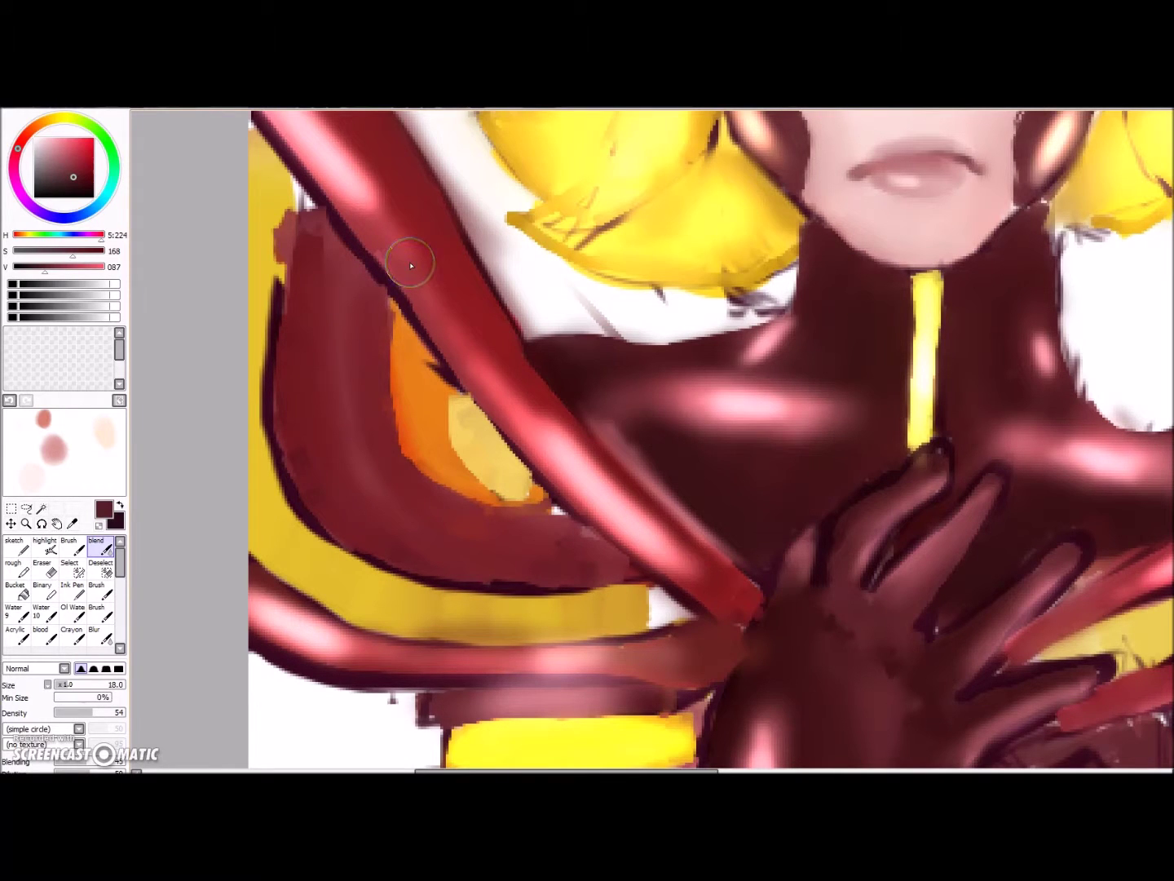
pyautogui.moveTo(393, 328)
pyautogui.mouseDown()
pyautogui.moveTo(442, 386)
pyautogui.moveTo(463, 445)
pyautogui.mouseUp()
pyautogui.moveTo(275, 383)
pyautogui.mouseDown()
pyautogui.moveTo(283, 305)
pyautogui.moveTo(305, 512)
pyautogui.mouseUp()
pyautogui.moveTo(430, 770); pyautogui.dragTo(400, 770)
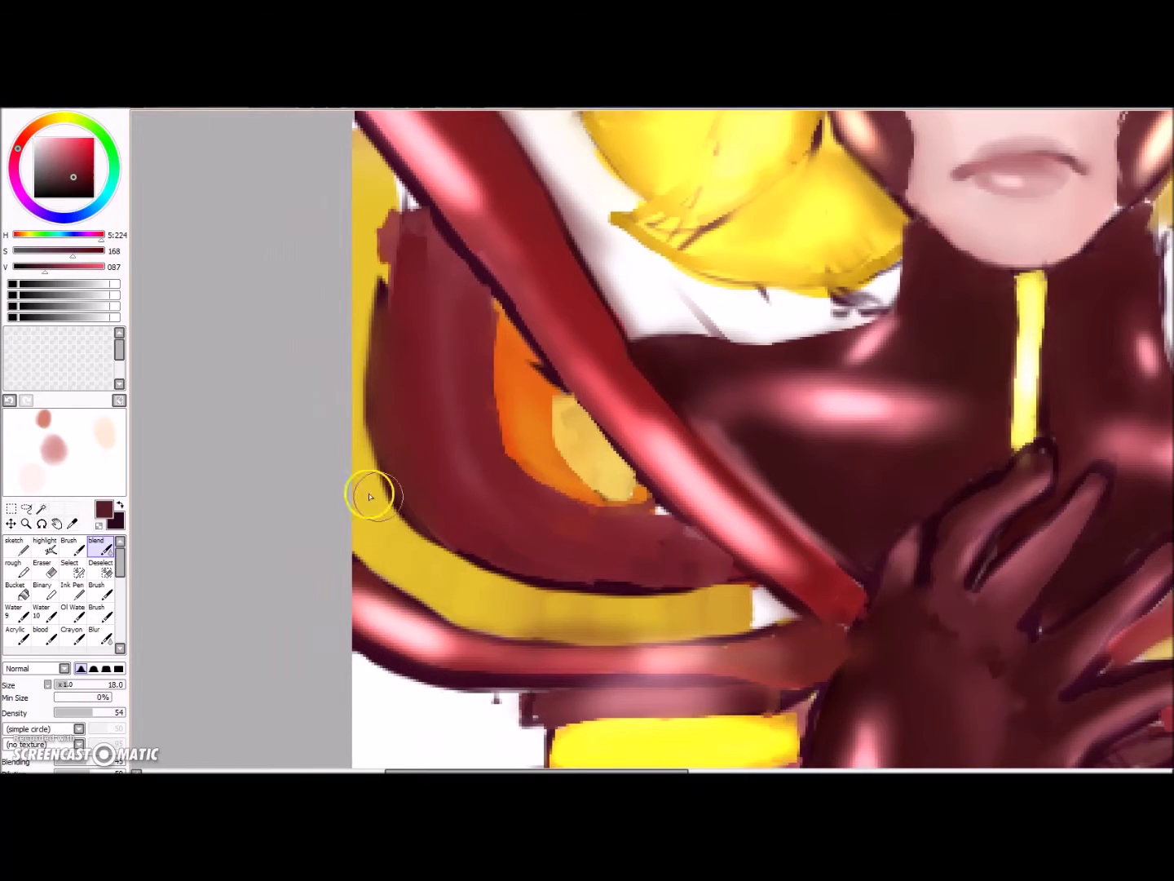
# - Clean up the edges of the image-left wing's yellow band with sampled colour using the rough brush
pyautogui.rightClick(369, 494)
pyautogui.click(18, 568)
pyautogui.moveTo(379, 231)
pyautogui.mouseDown()
pyautogui.moveTo(376, 268)
pyautogui.moveTo(400, 197)
pyautogui.moveTo(372, 165)
pyautogui.moveTo(357, 176)
pyautogui.moveTo(354, 376)
pyautogui.mouseUp()
pyautogui.moveTo(760, 608)
pyautogui.mouseDown()
pyautogui.moveTo(650, 624)
pyautogui.moveTo(457, 594)
pyautogui.mouseUp()
pyautogui.click(61, 686)
pyautogui.moveTo(741, 639)
pyautogui.mouseDown()
pyautogui.moveTo(796, 615)
pyautogui.moveTo(689, 608)
pyautogui.mouseUp()
pyautogui.hotkey('ctrl', 'z')
pyautogui.scroll(-6, 492, 466)
pyautogui.scroll(5, 514, 449)
# - Shade the image-left wing's yellow band with a deeper yellow and smooth it with the blend brush
pyautogui.moveTo(66, 166); pyautogui.dragTo(72, 159)
pyautogui.click(66, 687)
pyautogui.moveTo(290, 473)
pyautogui.mouseDown()
pyautogui.moveTo(254, 362)
pyautogui.moveTo(294, 194)
pyautogui.moveTo(280, 186)
pyautogui.moveTo(370, 531)
pyautogui.moveTo(249, 391)
pyautogui.moveTo(281, 172)
pyautogui.moveTo(323, 194)
pyautogui.mouseUp()
pyautogui.click(99, 547)
pyautogui.moveTo(362, 524); pyautogui.dragTo(518, 535)
# - Add a pale pink highlight to the image-left wing's maroon section and a pale yellow one to its yellow band
pyautogui.click(19, 143)
pyautogui.click(48, 548)
pyautogui.moveTo(342, 343); pyautogui.dragTo(278, 282)
pyautogui.hotkey('ctrl', 'z')
pyautogui.click(52, 139)
pyautogui.moveTo(347, 357); pyautogui.dragTo(265, 297)
pyautogui.click(57, 119)
pyautogui.rightClick(327, 496)
pyautogui.moveTo(407, 529)
pyautogui.mouseDown()
pyautogui.moveTo(477, 539)
pyautogui.moveTo(397, 534)
pyautogui.moveTo(436, 534)
pyautogui.moveTo(371, 520)
pyautogui.mouseUp()
pyautogui.click(57, 138)
pyautogui.rightClick(315, 365)
pyautogui.click(55, 148)
pyautogui.moveTo(351, 360); pyautogui.dragTo(318, 341)
pyautogui.hotkey('ctrl', 'z')
pyautogui.hotkey('ctrl', 'z')
pyautogui.hotkey('ctrl', 'z')
pyautogui.hotkey('ctrl', 'z')
pyautogui.hotkey('ctrl', 'z')
# - Paint pale yellow highlights into the image-left wing's orange inset
pyautogui.moveTo(351, 420)
pyautogui.mouseDown()
pyautogui.moveTo(461, 497)
pyautogui.moveTo(355, 435)
pyautogui.mouseUp()
pyautogui.moveTo(356, 436)
pyautogui.mouseDown()
pyautogui.moveTo(320, 393)
pyautogui.moveTo(357, 529)
pyautogui.moveTo(443, 538)
pyautogui.moveTo(380, 528)
pyautogui.mouseUp()
pyautogui.rightClick(356, 531)
pyautogui.moveTo(391, 384)
pyautogui.mouseDown()
pyautogui.moveTo(432, 392)
pyautogui.moveTo(436, 334)
pyautogui.mouseUp()
pyautogui.scroll(-4, 433, 334)
pyautogui.scroll(4, 628, 343)
pyautogui.scroll(-5, 473, 449)
pyautogui.scroll(4, 472, 398)
# - Even out the image-right wing's yellow band and maroon section with sampled colours using the rough brush at size 8
pyautogui.rightClick(451, 445)
pyautogui.click(18, 569)
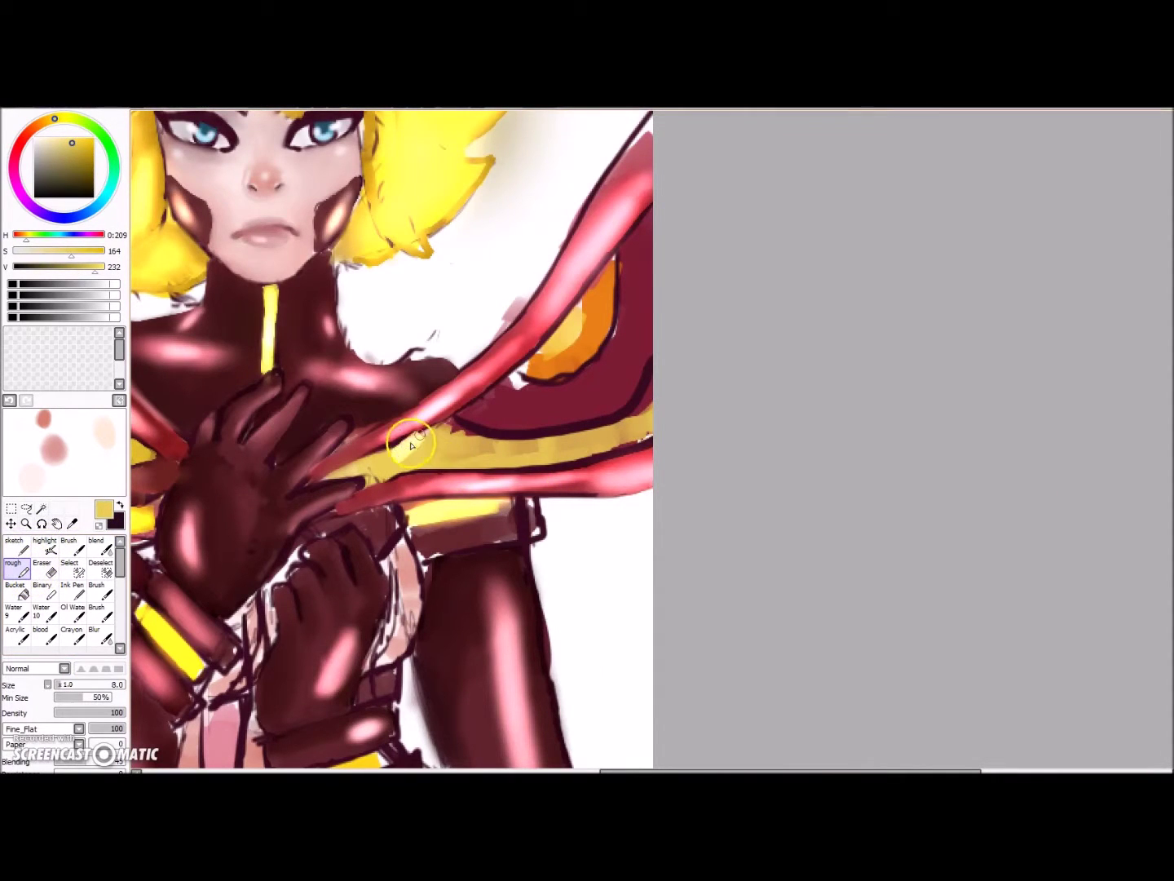
pyautogui.moveTo(448, 452)
pyautogui.mouseDown()
pyautogui.moveTo(653, 397)
pyautogui.moveTo(567, 461)
pyautogui.moveTo(327, 498)
pyautogui.moveTo(322, 540)
pyautogui.moveTo(789, 453)
pyautogui.moveTo(812, 438)
pyautogui.moveTo(518, 462)
pyautogui.moveTo(766, 456)
pyautogui.moveTo(669, 498)
pyautogui.moveTo(840, 452)
pyautogui.mouseUp()
pyautogui.hotkey('ctrl', 'z')
pyautogui.scroll(3, 421, 415)
pyautogui.keyDown('alt'); pyautogui.click(774, 395); pyautogui.keyUp('alt')
pyautogui.moveTo(579, 391)
pyautogui.mouseDown()
pyautogui.moveTo(517, 420)
pyautogui.moveTo(841, 208)
pyautogui.moveTo(782, 302)
pyautogui.mouseUp()
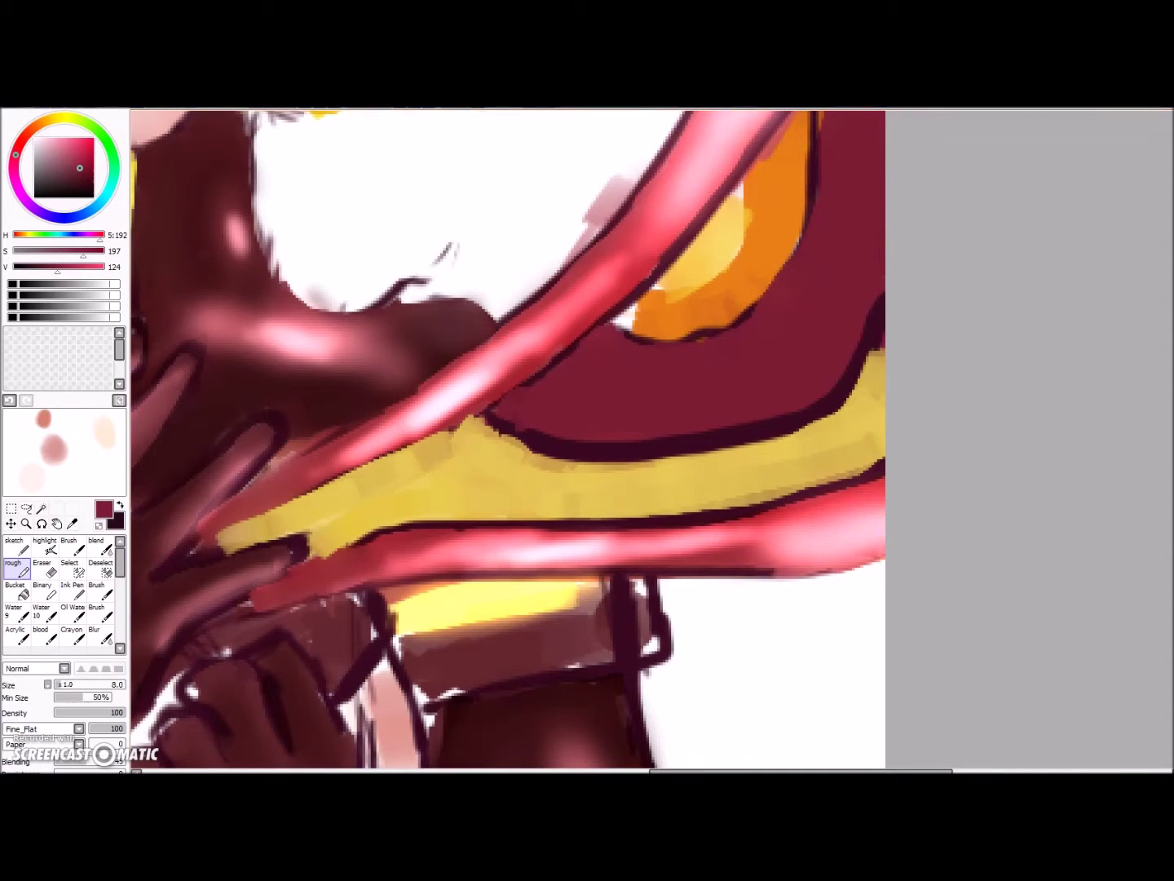
# - Paint over the image-right wing's orange inset outline with sampled orange at size 3, and fill its centre with sampled light yellow
pyautogui.scroll(4, 507, 438)
pyautogui.keyDown('alt'); pyautogui.click(784, 496); pyautogui.keyUp('alt')
pyautogui.moveTo(796, 448); pyautogui.dragTo(761, 484)
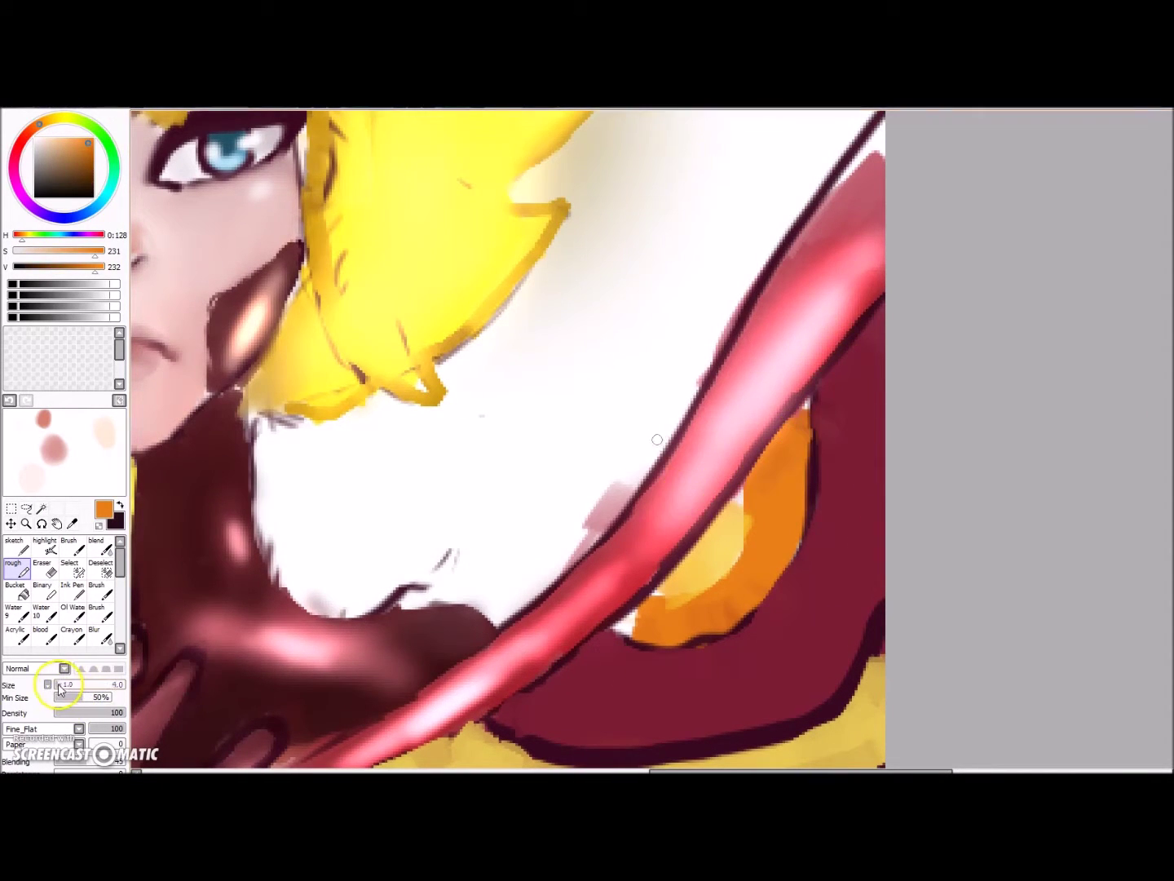
pyautogui.moveTo(806, 416)
pyautogui.mouseDown()
pyautogui.moveTo(798, 529)
pyautogui.moveTo(743, 621)
pyautogui.moveTo(642, 642)
pyautogui.moveTo(755, 613)
pyautogui.mouseUp()
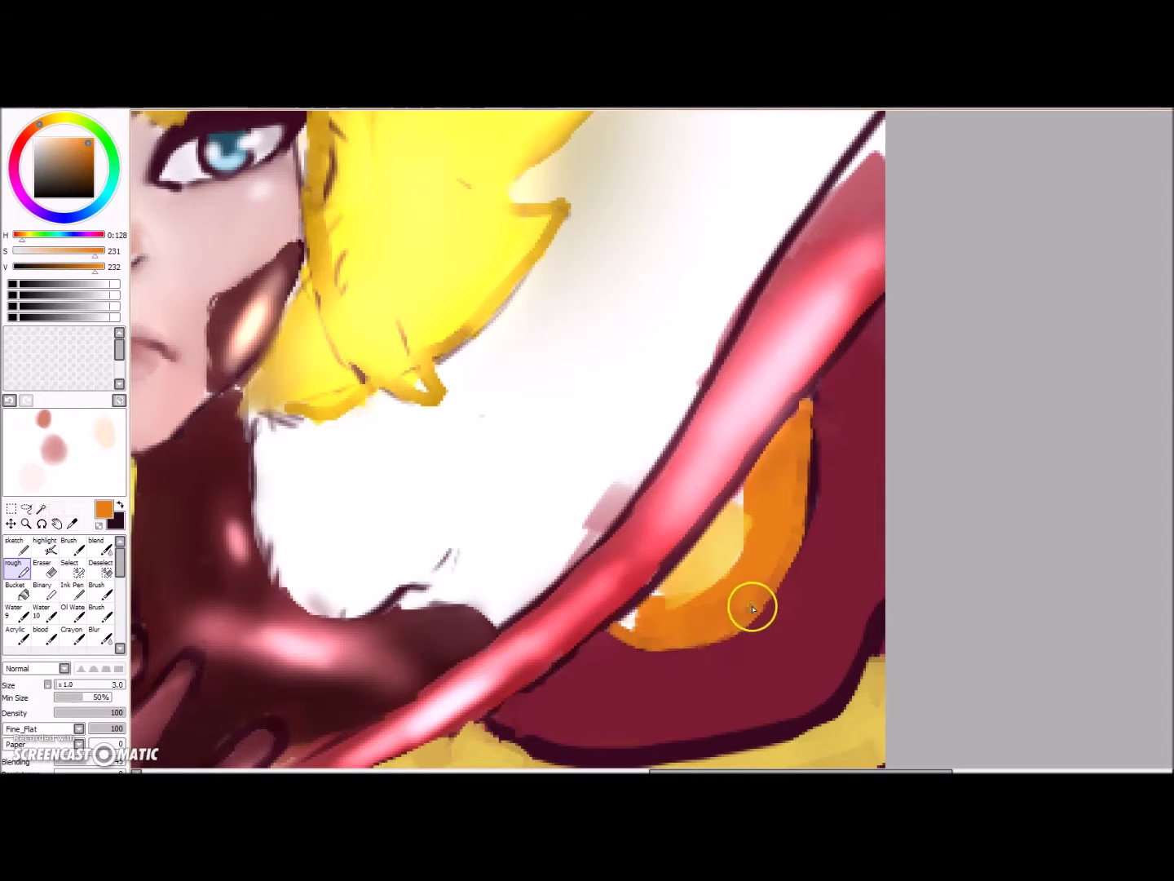
pyautogui.keyDown('alt'); pyautogui.click(681, 554); pyautogui.keyUp('alt')
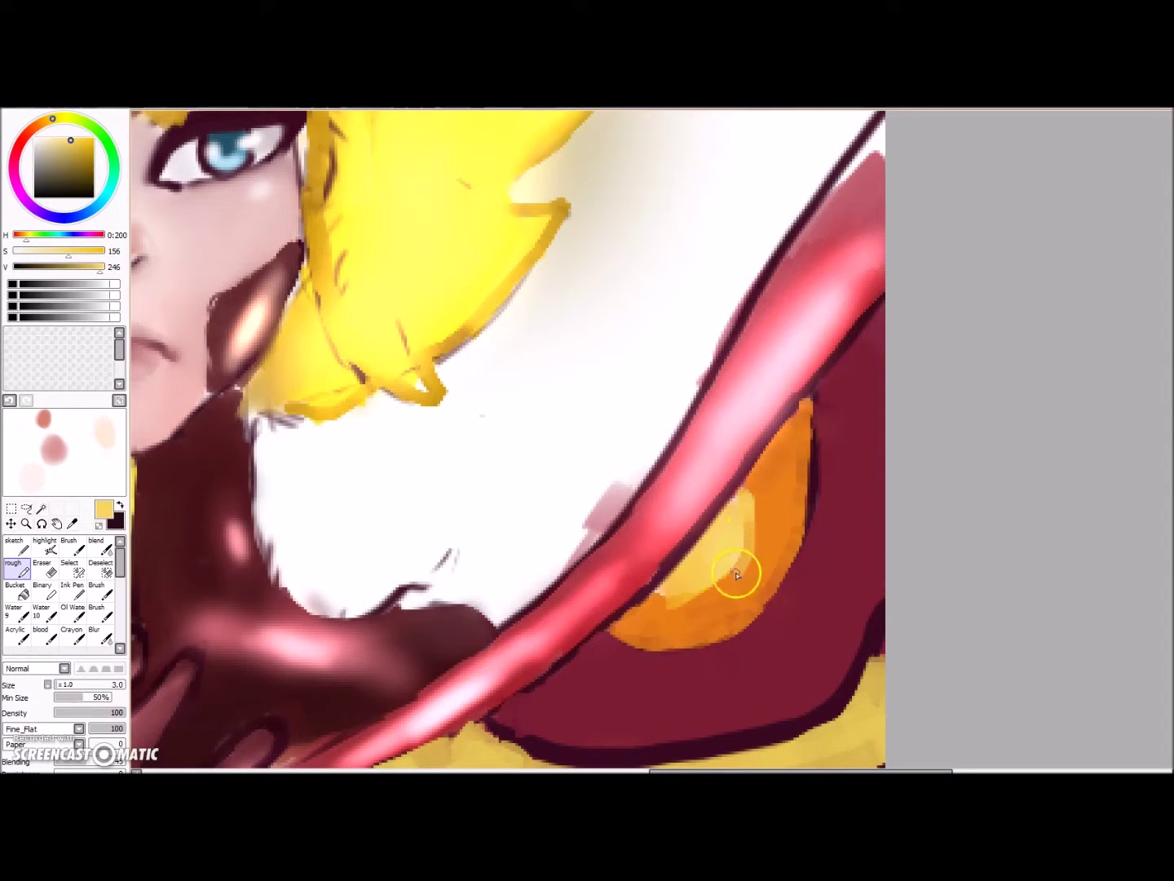
pyautogui.moveTo(743, 565); pyautogui.dragTo(702, 587)
# - Add a pale yellow highlight to the image-right wing's orange inset and a pale-centred pink one to its maroon section at size 20
pyautogui.scroll(-3, 718, 501)
pyautogui.click(46, 549)
pyautogui.moveTo(771, 481); pyautogui.dragTo(755, 502)
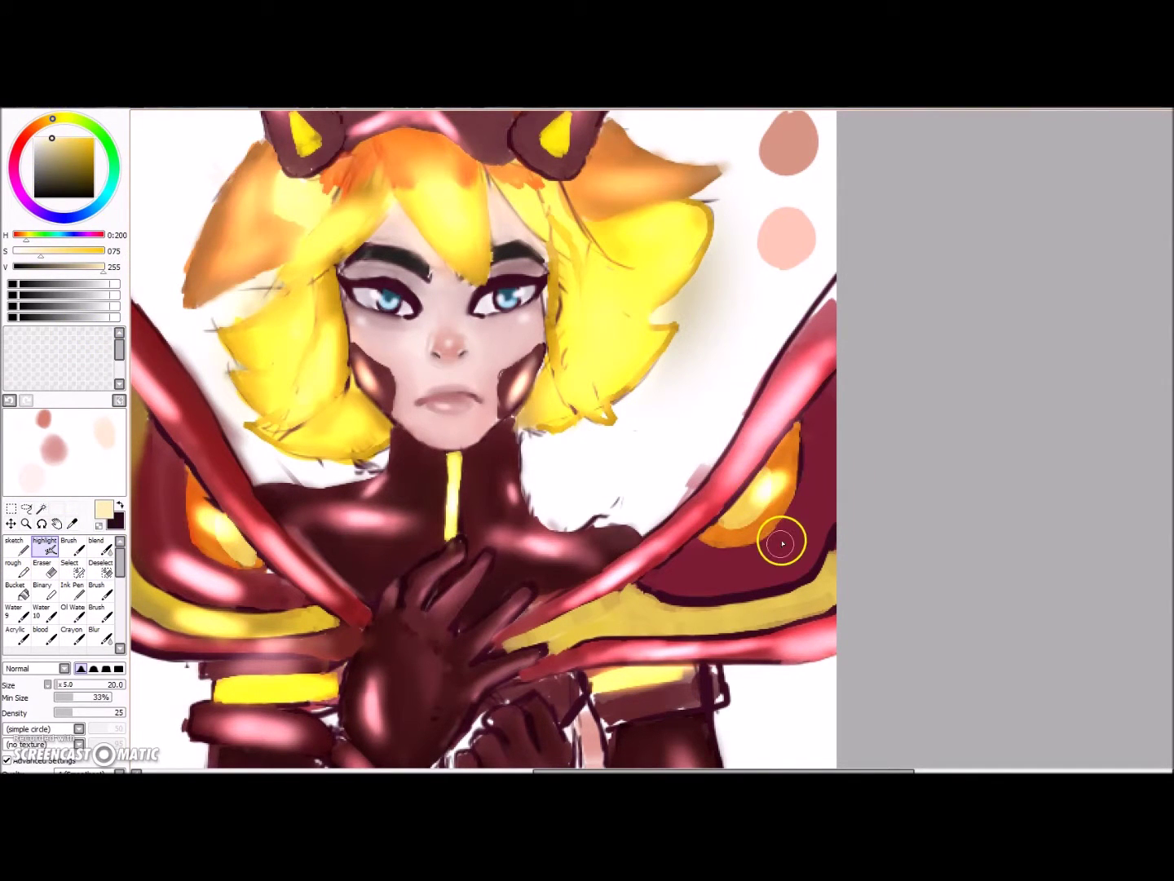
pyautogui.rightClick(774, 540)
pyautogui.click(62, 150)
pyautogui.moveTo(766, 577); pyautogui.dragTo(823, 522)
pyautogui.click(50, 142)
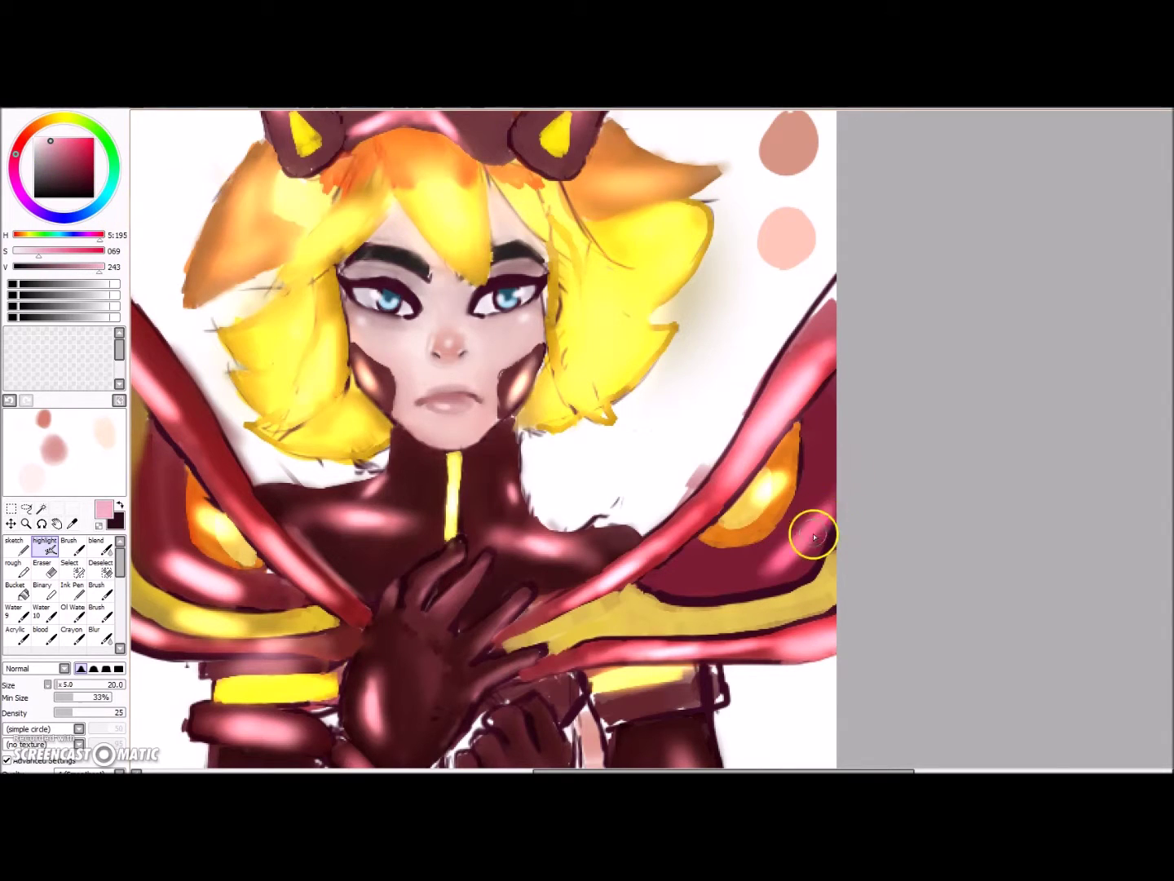
pyautogui.keyDown('alt'); pyautogui.click(184, 231); pyautogui.keyUp('alt')
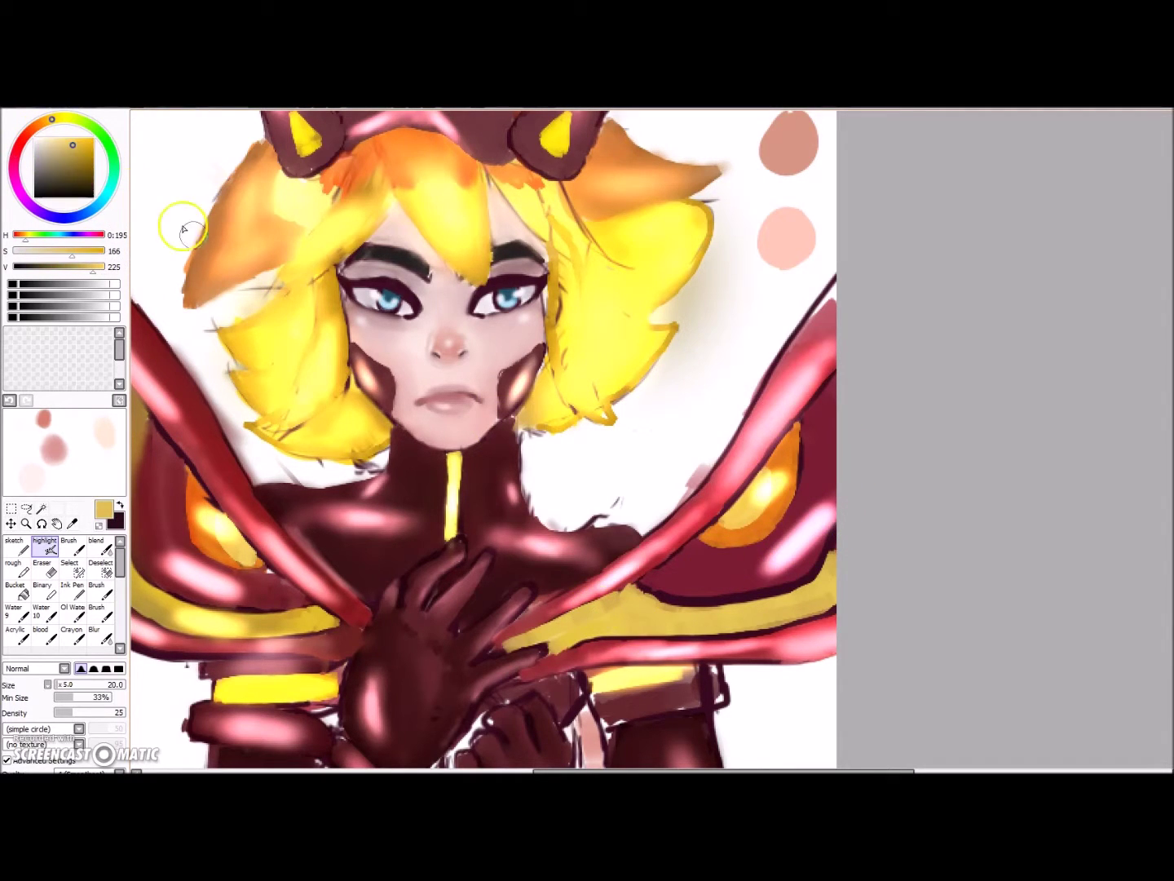
# - Smooth the pale torso area beside the pink stripe with sampled skin tones using the blend brush at size 18
pyautogui.scroll(-3, 743, 438)
pyautogui.moveTo(1173, 547); pyautogui.dragTo(1173, 635)
pyautogui.scroll(3, 877, 636)
pyautogui.rightClick(574, 570)
pyautogui.click(107, 544)
pyautogui.moveTo(582, 577)
pyautogui.mouseDown()
pyautogui.moveTo(597, 661)
pyautogui.moveTo(488, 585)
pyautogui.moveTo(533, 392)
pyautogui.moveTo(521, 453)
pyautogui.moveTo(458, 554)
pyautogui.moveTo(491, 591)
pyautogui.mouseUp()
pyautogui.rightClick(529, 554)
pyautogui.moveTo(503, 527)
pyautogui.mouseDown()
pyautogui.moveTo(516, 469)
pyautogui.moveTo(464, 548)
pyautogui.moveTo(511, 479)
pyautogui.moveTo(502, 595)
pyautogui.moveTo(538, 367)
pyautogui.mouseUp()
pyautogui.moveTo(506, 507)
pyautogui.mouseDown()
pyautogui.moveTo(523, 420)
pyautogui.moveTo(490, 562)
pyautogui.moveTo(520, 444)
pyautogui.mouseUp()
pyautogui.click(47, 548)
pyautogui.click(105, 554)
pyautogui.moveTo(494, 570)
pyautogui.mouseDown()
pyautogui.moveTo(525, 420)
pyautogui.moveTo(503, 531)
pyautogui.mouseUp()
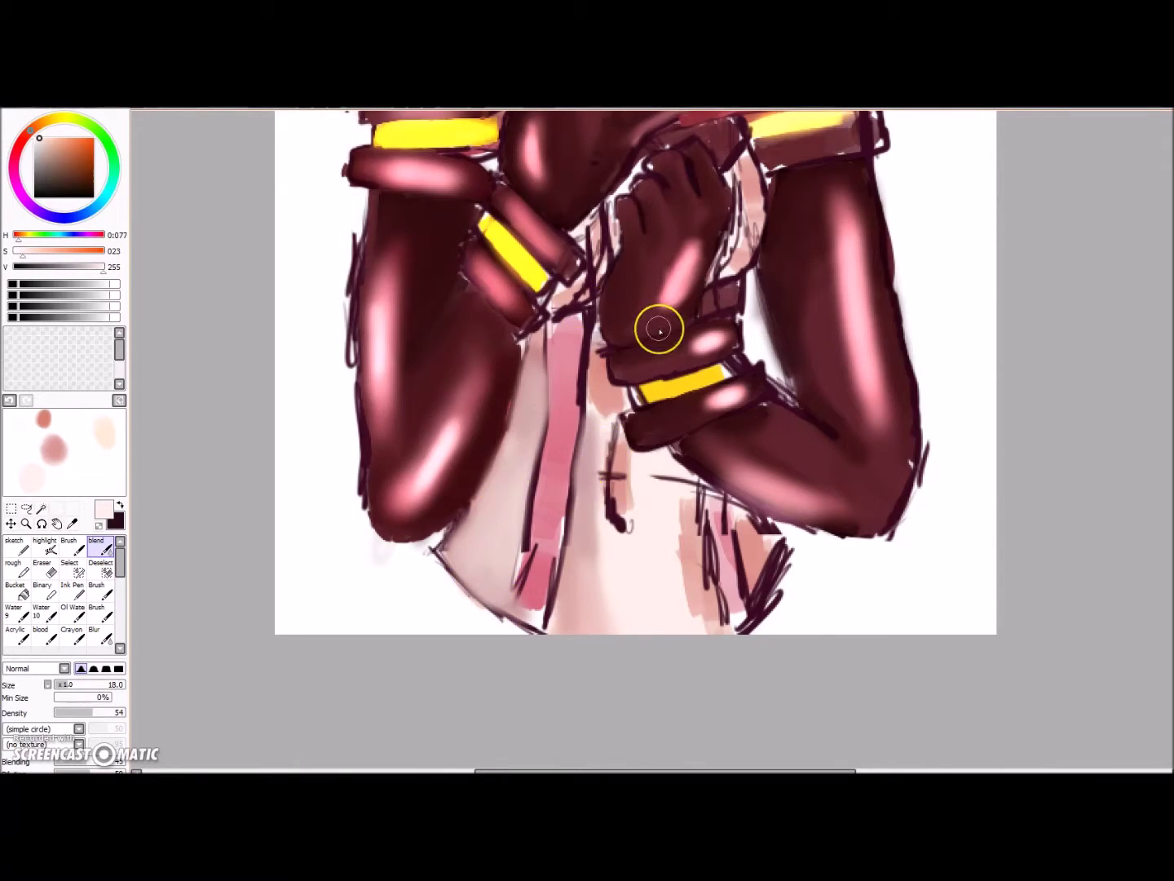
# - Blend away the sketch lines in the torso's centre and around its image-right stripe at sizes 8 and 11
pyautogui.scroll(-4, 659, 329)
pyautogui.moveTo(714, 351); pyautogui.dragTo(712, 417)
pyautogui.scroll(3, 711, 417)
pyautogui.moveTo(488, 525); pyautogui.dragTo(501, 415)
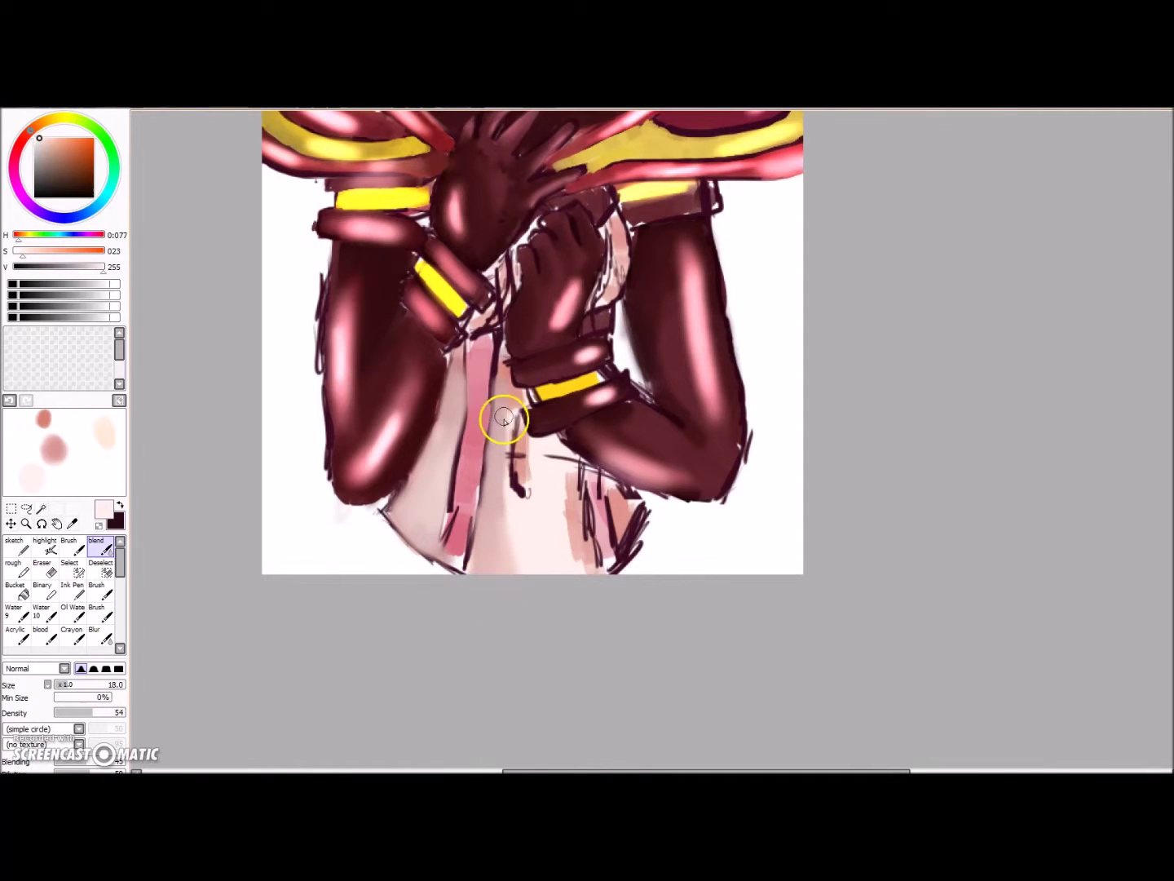
pyautogui.moveTo(583, 565)
pyautogui.mouseDown()
pyautogui.moveTo(559, 444)
pyautogui.moveTo(554, 482)
pyautogui.moveTo(517, 470)
pyautogui.moveTo(524, 488)
pyautogui.moveTo(549, 401)
pyautogui.moveTo(513, 400)
pyautogui.mouseUp()
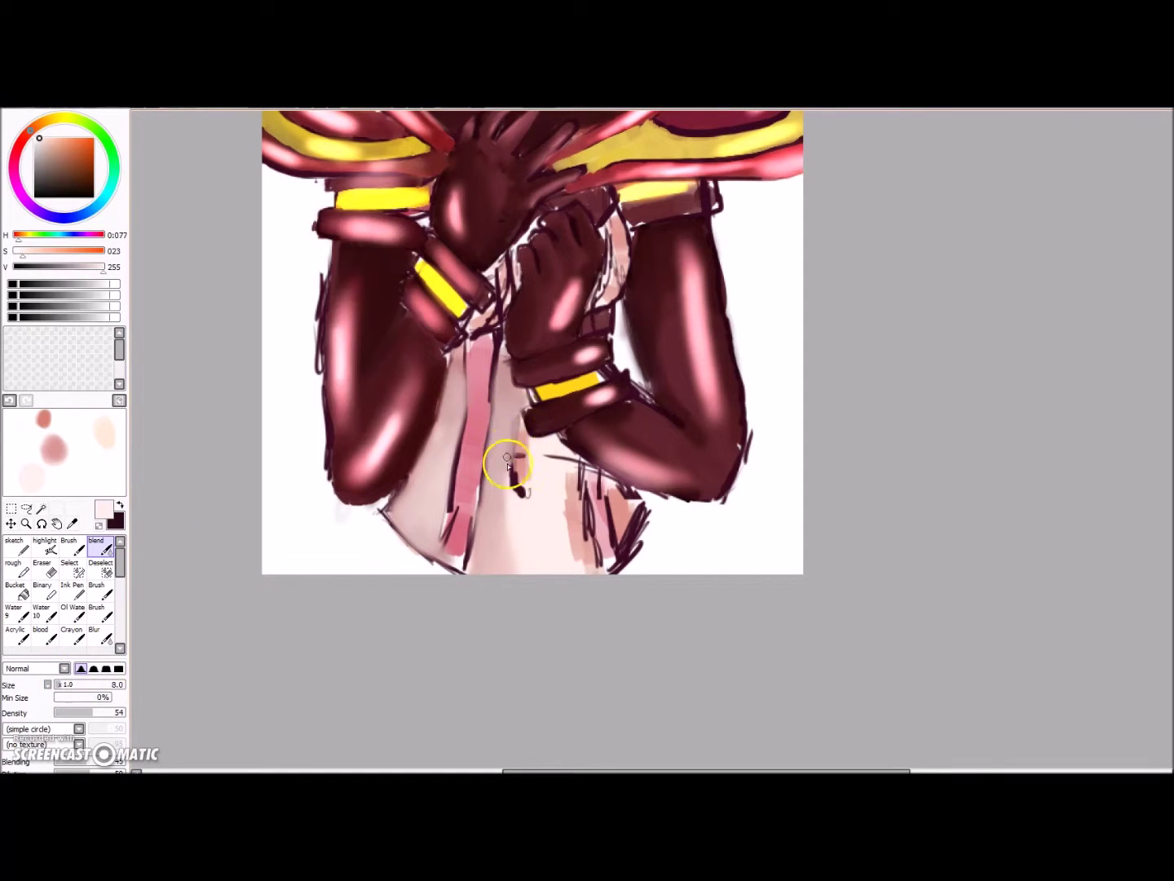
pyautogui.moveTo(581, 488)
pyautogui.mouseDown()
pyautogui.moveTo(589, 538)
pyautogui.moveTo(575, 465)
pyautogui.mouseUp()
pyautogui.moveTo(624, 529); pyautogui.dragTo(617, 499)
pyautogui.scroll(-3, 611, 430)
pyautogui.scroll(3, 623, 328)
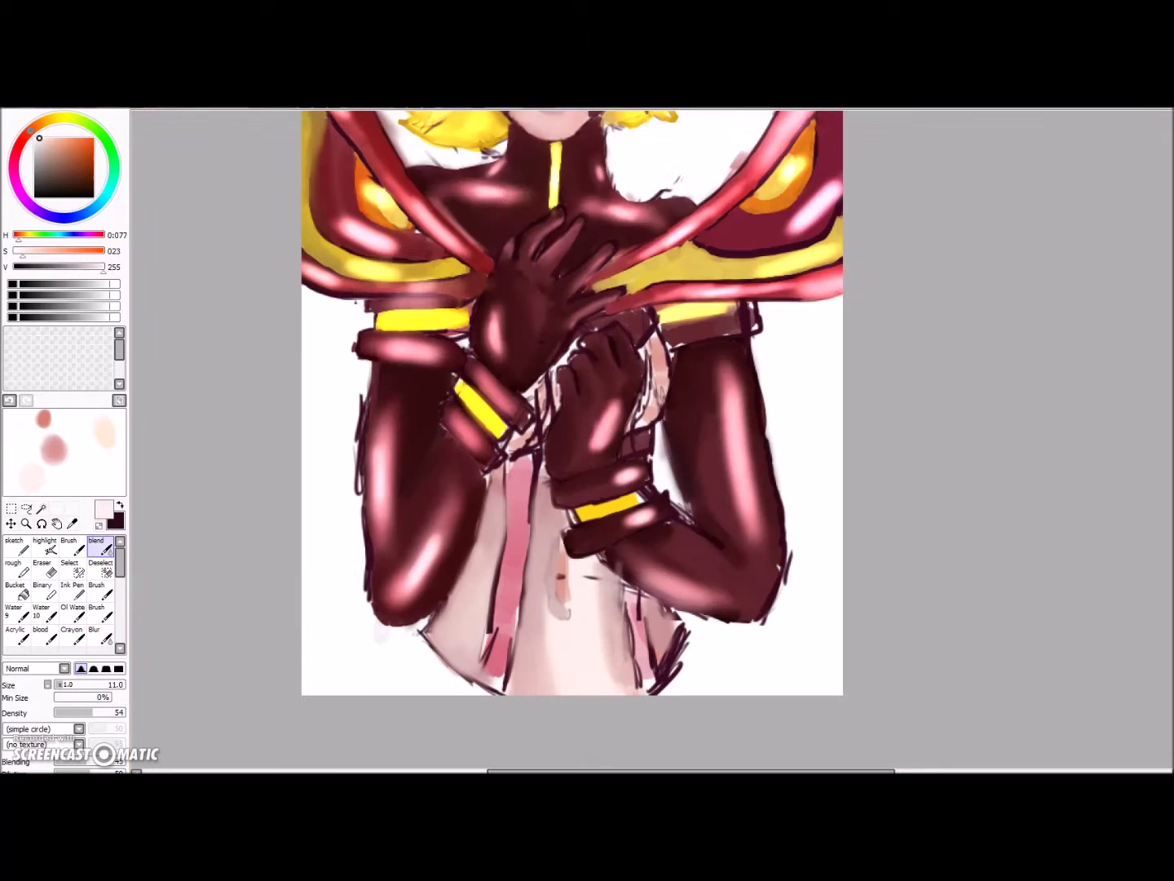
# - Soften the torso shading with the blend brush at size 19 and a sampled light pink
pyautogui.moveTo(524, 662); pyautogui.dragTo(525, 580)
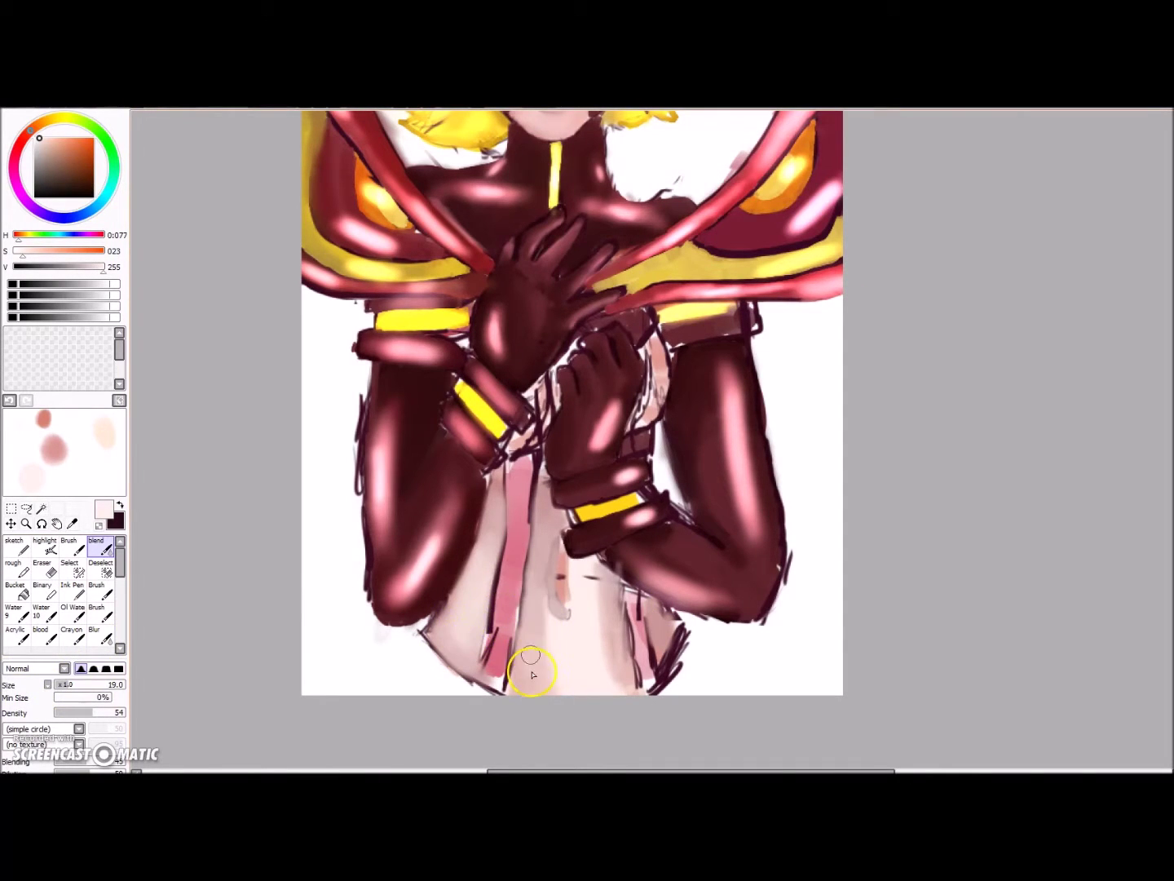
pyautogui.keyDown('alt'); pyautogui.click(555, 601); pyautogui.keyUp('alt')
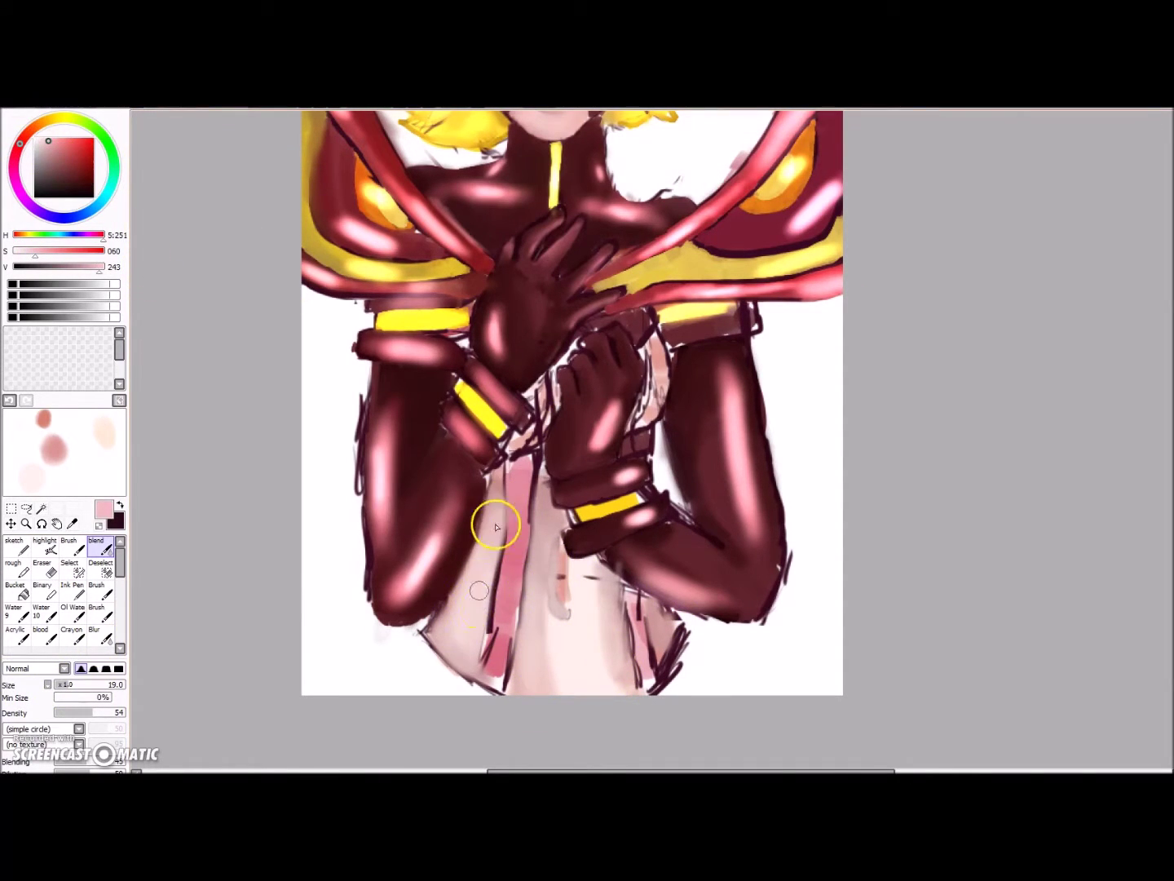
pyautogui.moveTo(662, 646)
pyautogui.mouseDown()
pyautogui.moveTo(648, 593)
pyautogui.moveTo(613, 622)
pyautogui.mouseUp()
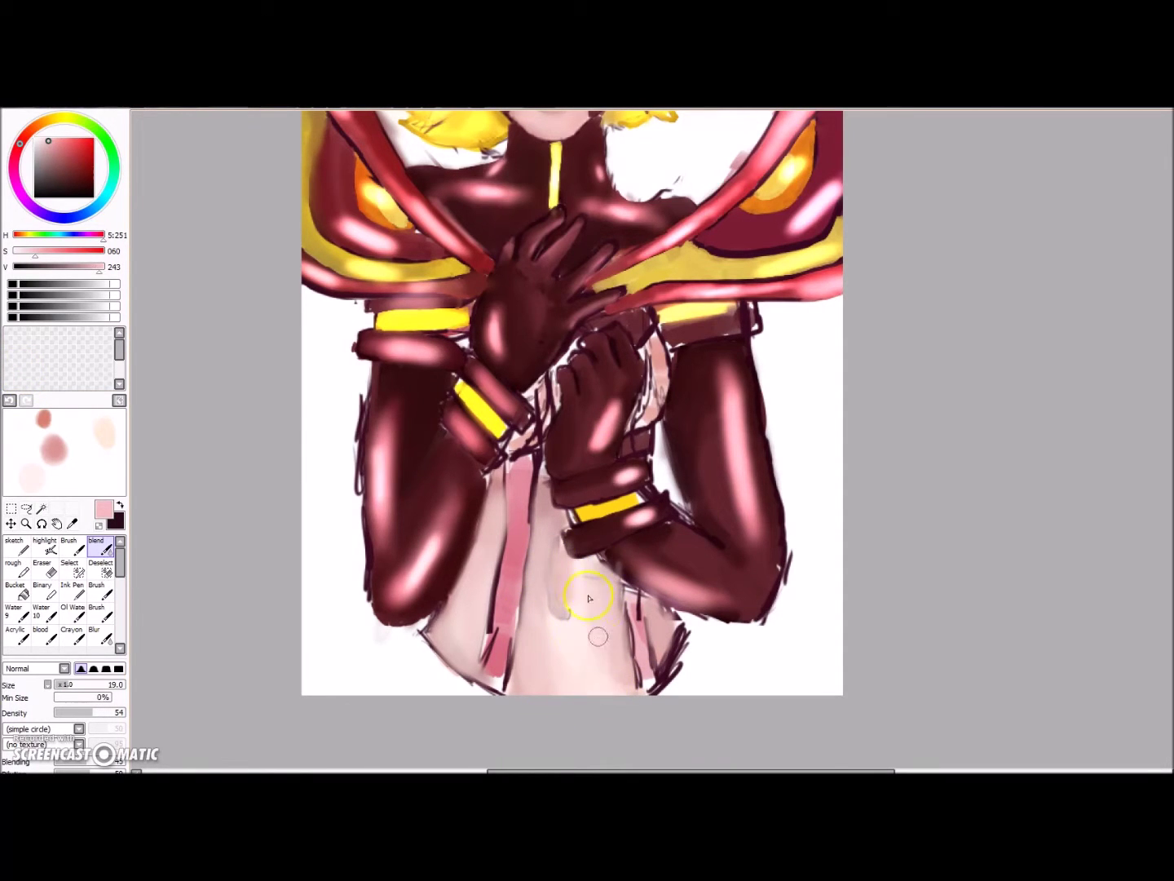
pyautogui.moveTo(540, 472); pyautogui.dragTo(543, 487)
# - Repaint both torso stripes in dark pinkish red with the rough brush at size 10
pyautogui.scroll(-2, 602, 443)
pyautogui.scroll(3, 631, 528)
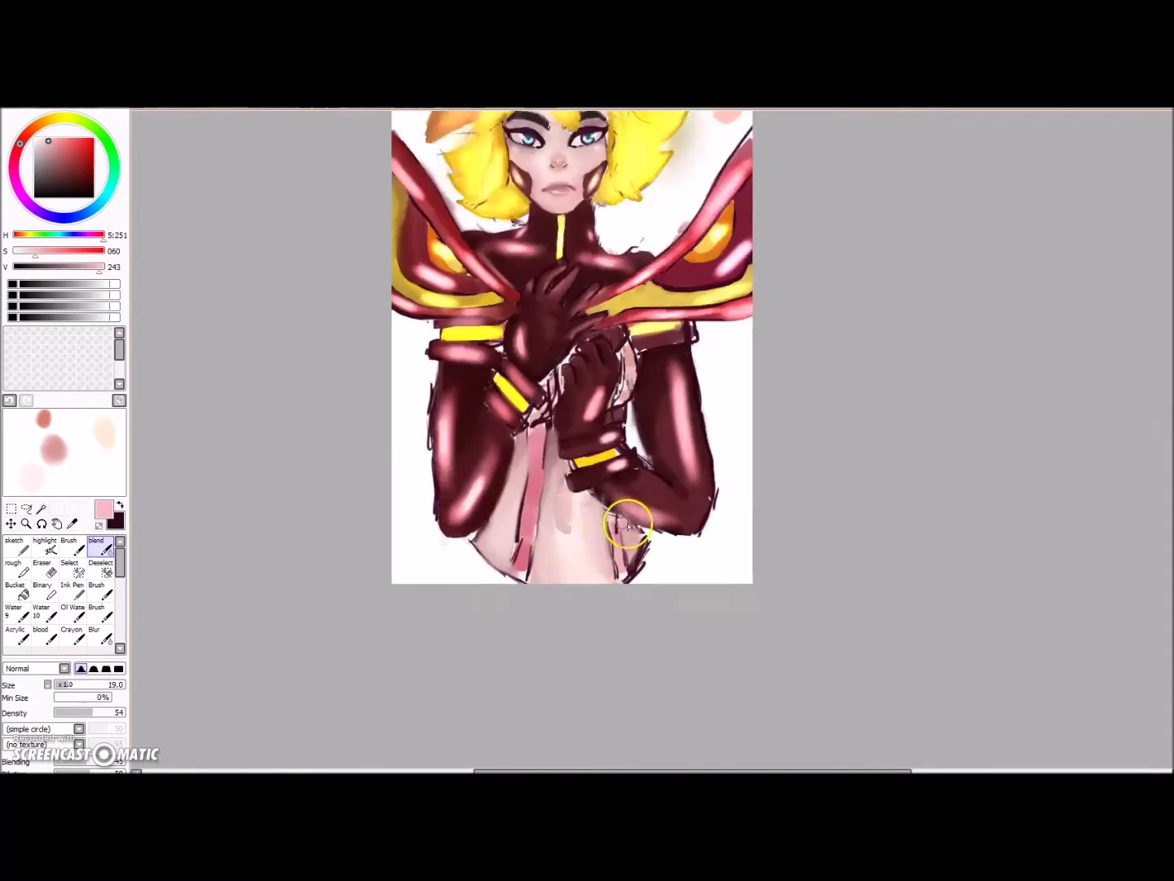
pyautogui.keyDown('alt'); pyautogui.click(514, 457); pyautogui.keyUp('alt')
pyautogui.click(75, 165)
pyautogui.click(14, 570)
pyautogui.moveTo(495, 393)
pyautogui.mouseDown()
pyautogui.moveTo(503, 359)
pyautogui.moveTo(474, 635)
pyautogui.moveTo(488, 463)
pyautogui.moveTo(496, 568)
pyautogui.mouseUp()
pyautogui.moveTo(660, 528); pyautogui.dragTo(668, 562)
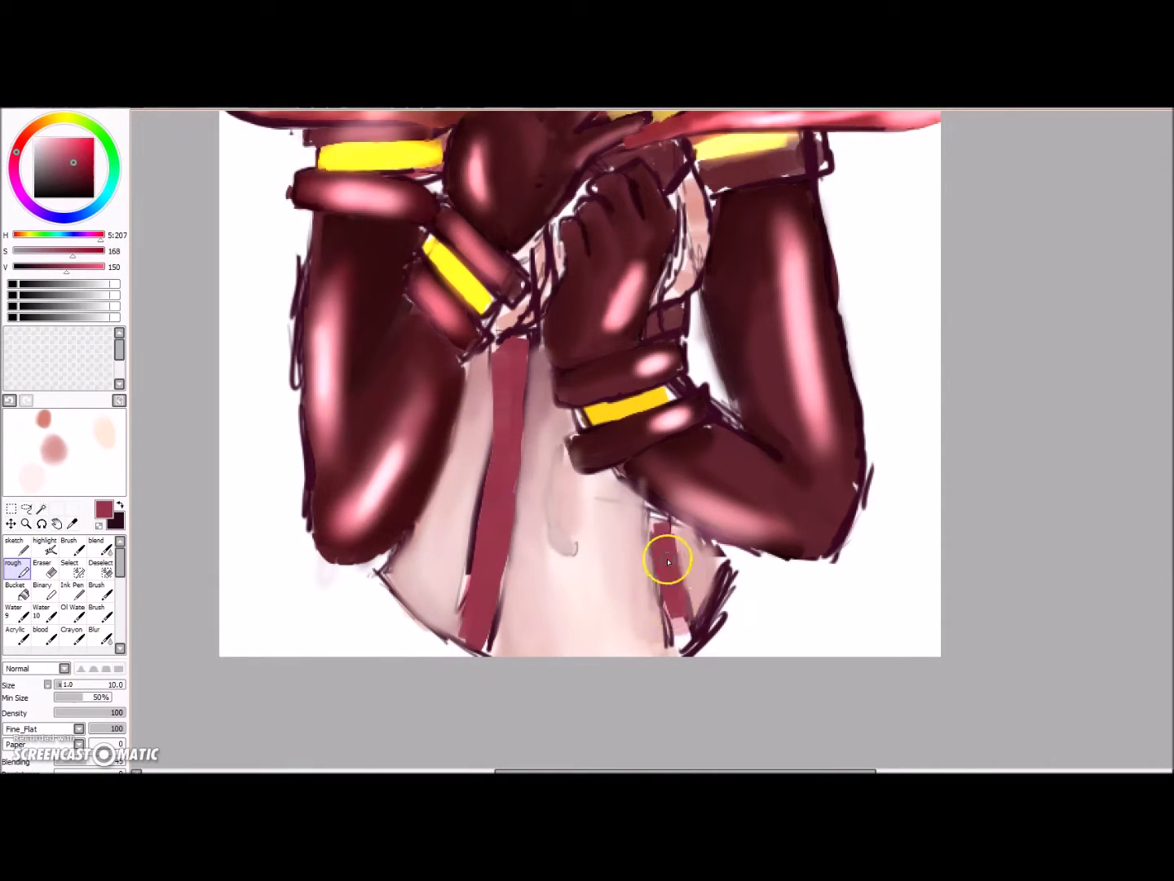
# - Go over both torso stripes with a darker red of value 96, and smooth them with the blend brush at size 19
pyautogui.moveTo(63, 262); pyautogui.dragTo(47, 266)
pyautogui.moveTo(500, 327)
pyautogui.mouseDown()
pyautogui.moveTo(511, 461)
pyautogui.moveTo(474, 645)
pyautogui.mouseUp()
pyautogui.moveTo(658, 514); pyautogui.dragTo(670, 624)
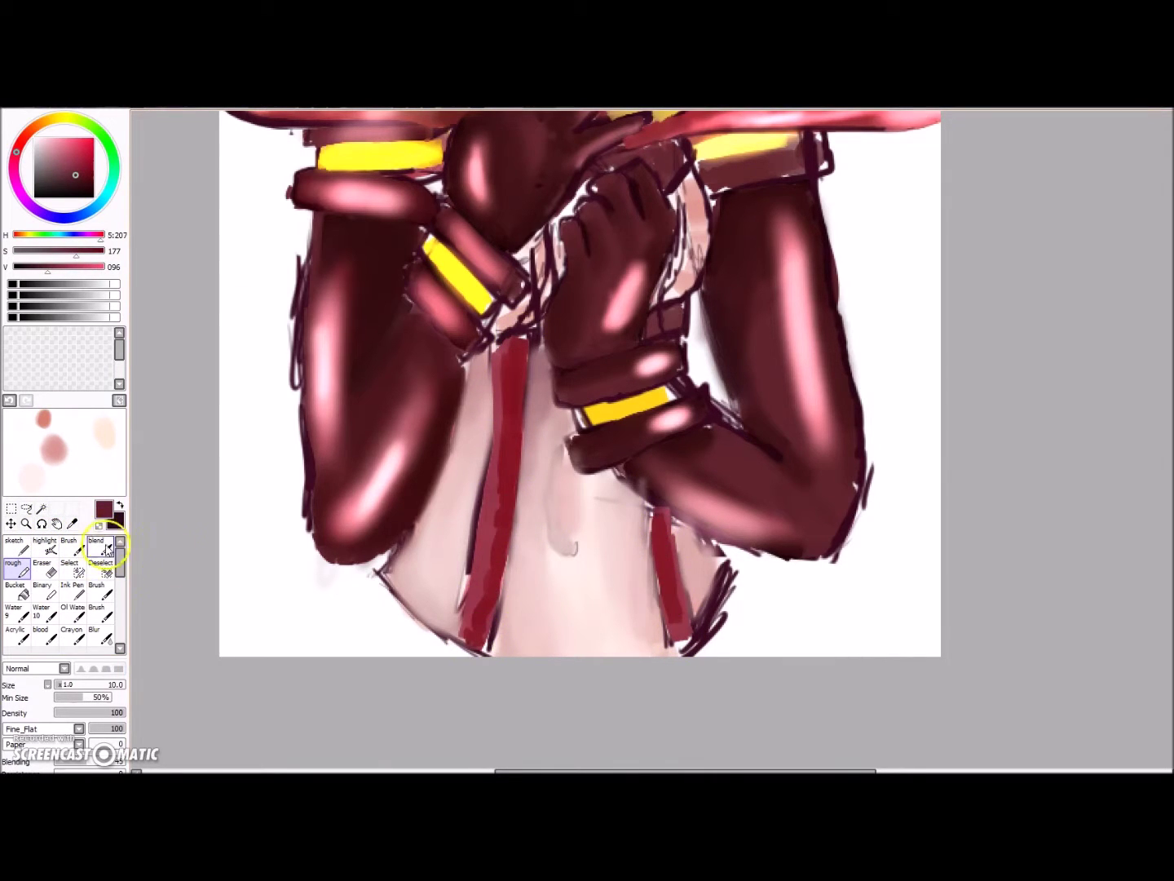
pyautogui.click(106, 549)
pyautogui.moveTo(509, 465); pyautogui.dragTo(476, 603)
pyautogui.moveTo(677, 573); pyautogui.dragTo(667, 551)
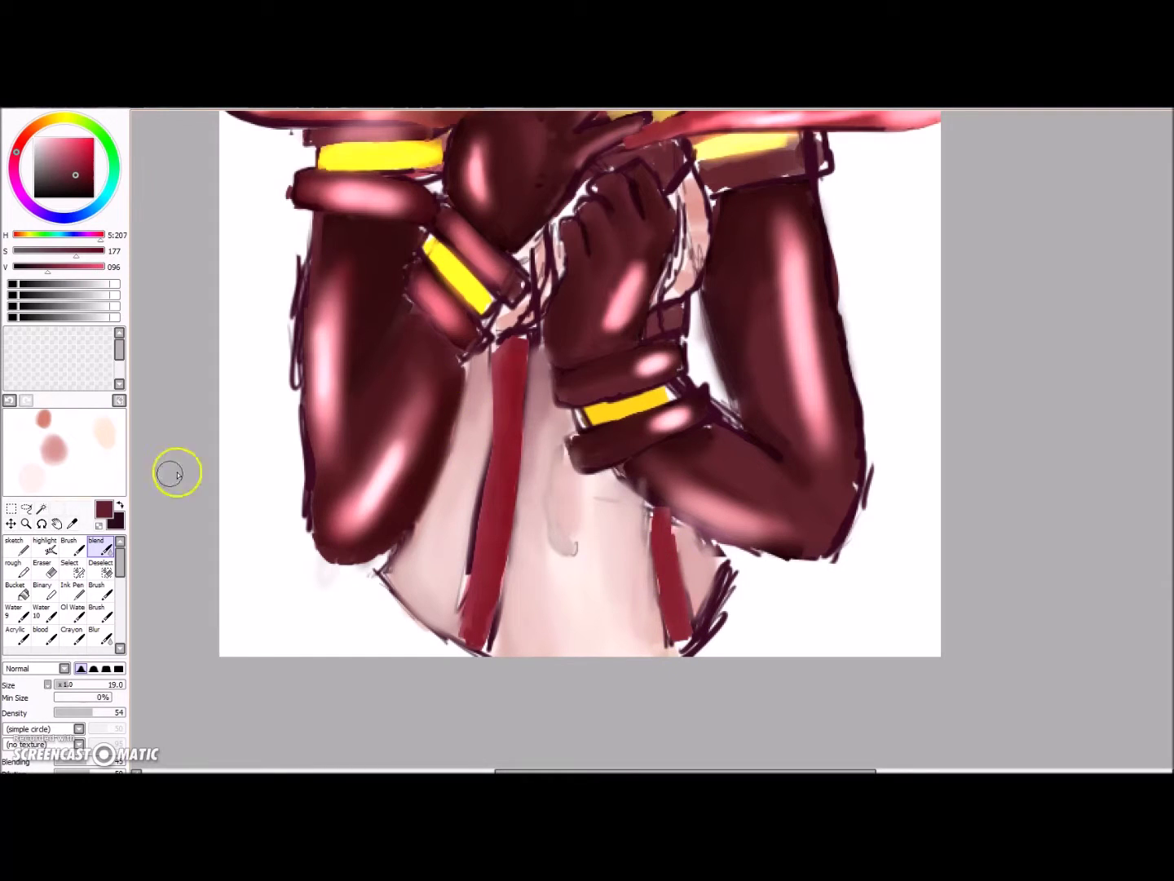
# - Add pale pink highlights to both torso stripes with the highlight brush
pyautogui.click(57, 142)
pyautogui.click(46, 547)
pyautogui.moveTo(513, 434)
pyautogui.mouseDown()
pyautogui.moveTo(485, 566)
pyautogui.moveTo(513, 434)
pyautogui.moveTo(491, 604)
pyautogui.mouseUp()
pyautogui.hotkey('ctrl', 'z')
pyautogui.click(47, 138)
pyautogui.moveTo(664, 532); pyautogui.dragTo(671, 580)
# - Fill the white background around the character with dark purple using the rough brush at size 71
pyautogui.scroll(-3, 844, 321)
pyautogui.moveTo(1172, 505); pyautogui.dragTo(1173, 379)
pyautogui.click(41, 213)
pyautogui.click(82, 176)
pyautogui.click(24, 574)
pyautogui.moveTo(73, 686); pyautogui.dragTo(104, 685)
pyautogui.moveTo(531, 147)
pyautogui.mouseDown()
pyautogui.moveTo(479, 215)
pyautogui.moveTo(468, 506)
pyautogui.moveTo(514, 636)
pyautogui.moveTo(568, 408)
pyautogui.mouseUp()
pyautogui.hotkey('ctrl', 'z')
pyautogui.moveTo(584, 220)
pyautogui.mouseDown()
pyautogui.moveTo(652, 119)
pyautogui.moveTo(804, 327)
pyautogui.moveTo(531, 624)
pyautogui.moveTo(642, 458)
pyautogui.moveTo(836, 257)
pyautogui.moveTo(828, 218)
pyautogui.mouseUp()
pyautogui.moveTo(493, 127); pyautogui.dragTo(492, 181)
pyautogui.moveTo(1171, 432); pyautogui.dragTo(1172, 500)
pyautogui.moveTo(841, 298)
pyautogui.mouseDown()
pyautogui.moveTo(761, 552)
pyautogui.moveTo(786, 635)
pyautogui.mouseUp()
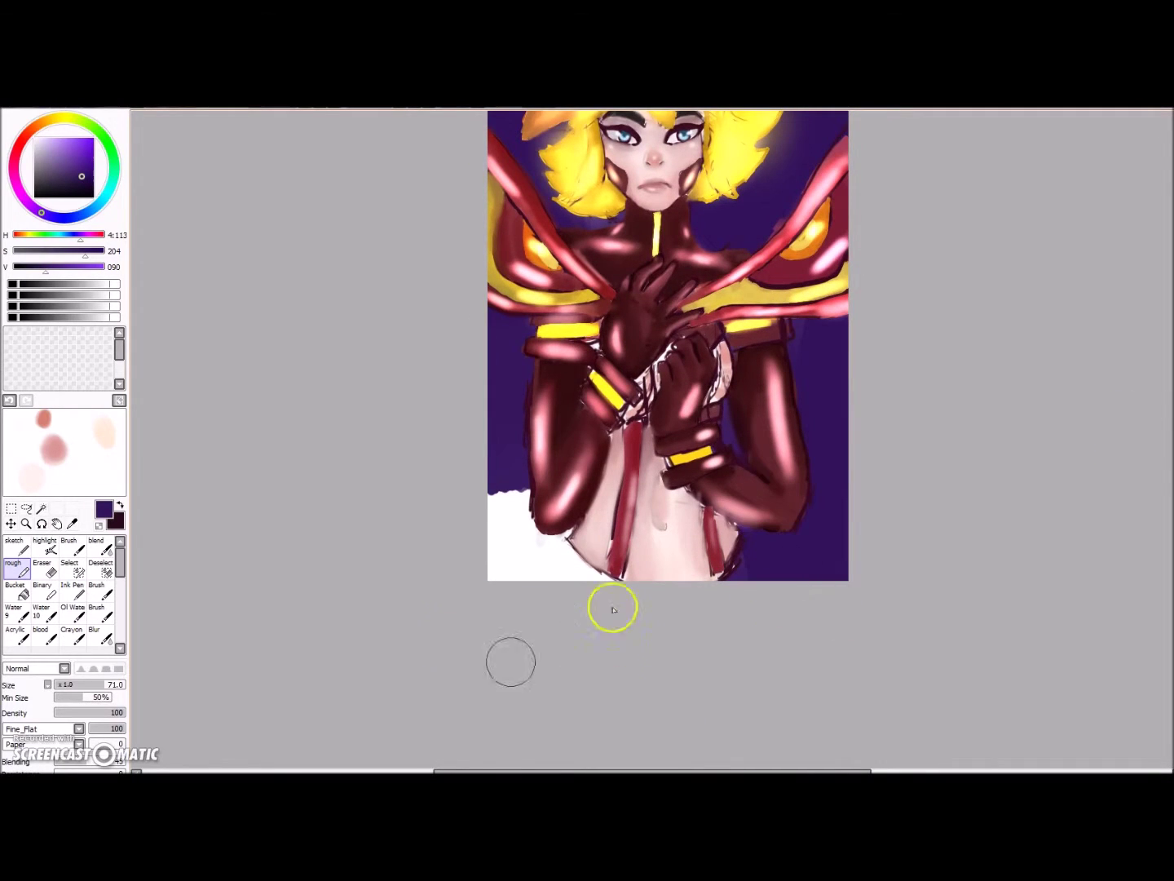
pyautogui.moveTo(608, 643); pyautogui.dragTo(537, 427)
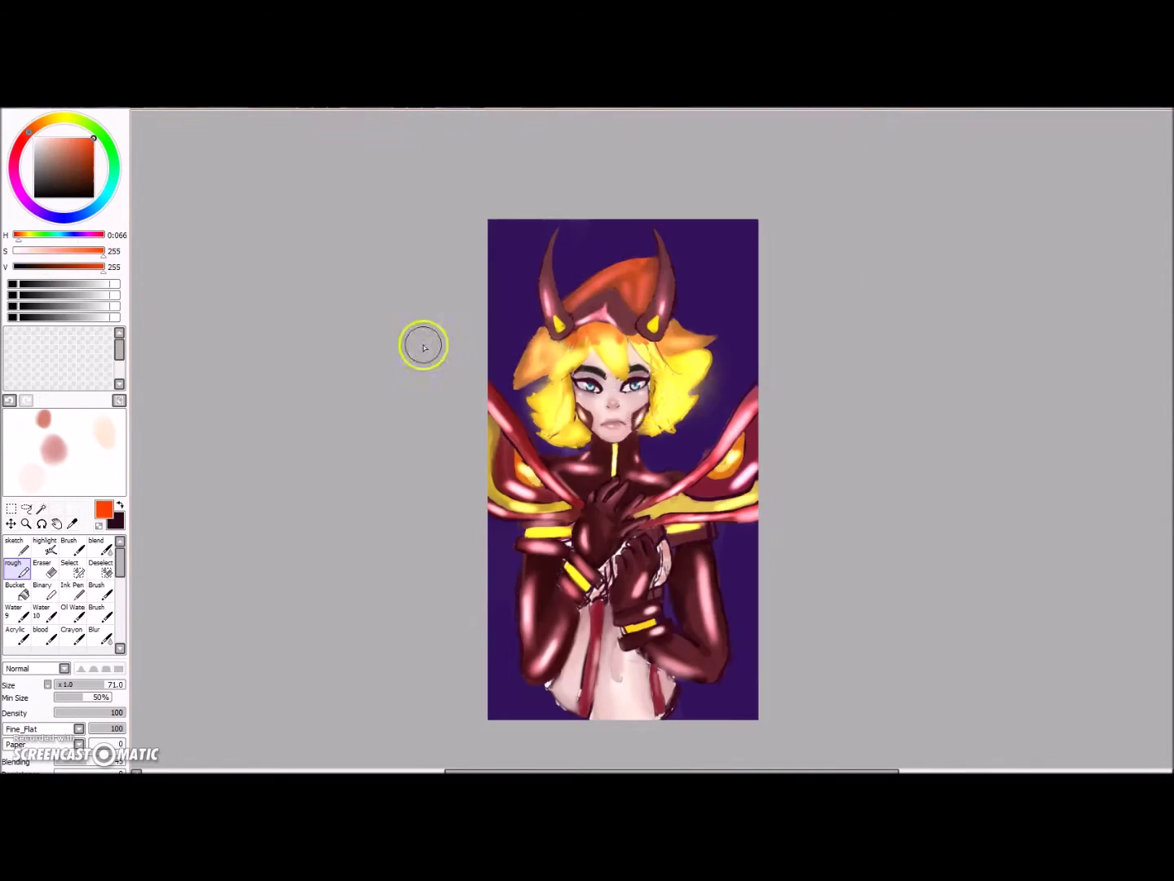
# - Paint the lower background bright red-orange up to about shoulder height at size 71
pyautogui.moveTo(709, 359)
pyautogui.mouseDown()
pyautogui.moveTo(794, 428)
pyautogui.moveTo(721, 362)
pyautogui.moveTo(594, 532)
pyautogui.mouseUp()
pyautogui.hotkey('ctrl', 'z')
pyautogui.moveTo(499, 525)
pyautogui.mouseDown()
pyautogui.moveTo(805, 502)
pyautogui.moveTo(621, 700)
pyautogui.moveTo(474, 687)
pyautogui.moveTo(497, 519)
pyautogui.moveTo(677, 452)
pyautogui.moveTo(561, 466)
pyautogui.mouseUp()
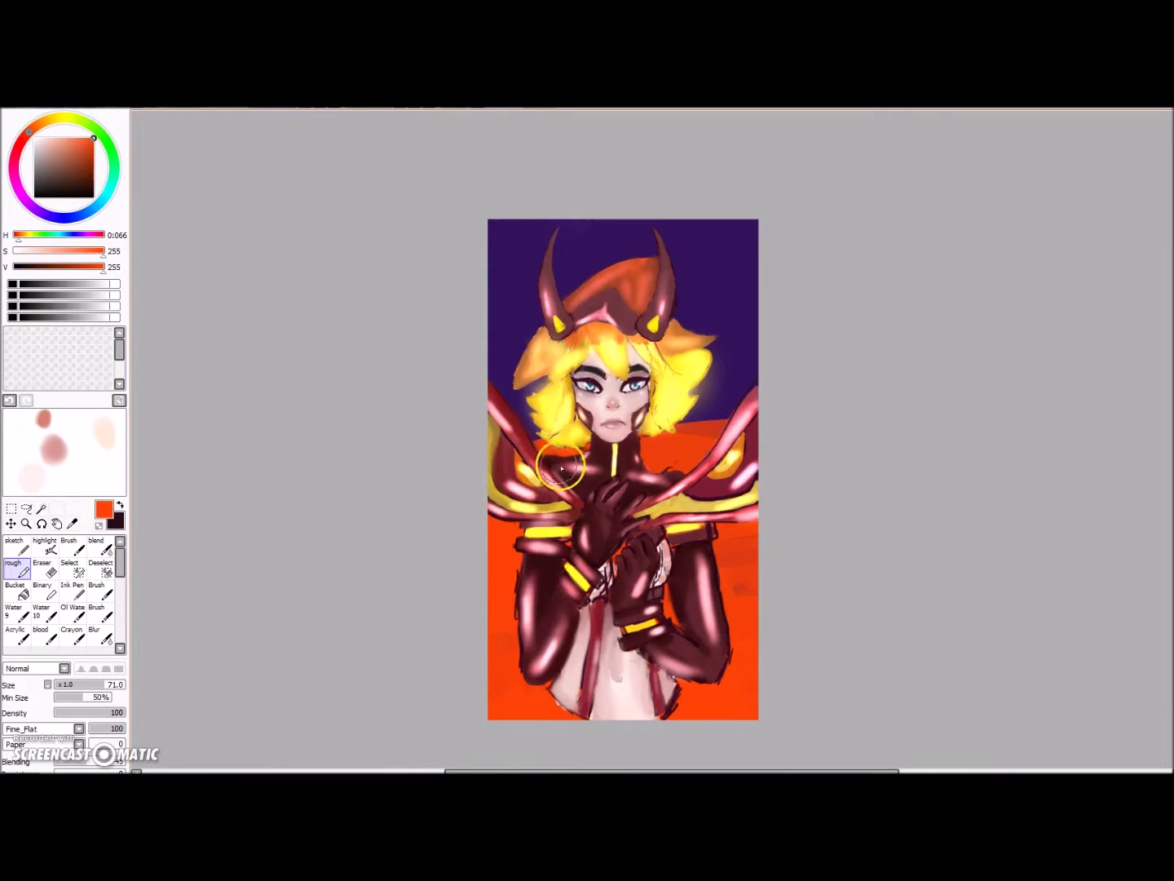
# - Paint the upper background dark navy blue, saturation 237 and value 57, at size 71
pyautogui.click(39, 184)
pyautogui.click(60, 218)
pyautogui.click(90, 185)
pyautogui.moveTo(526, 237)
pyautogui.mouseDown()
pyautogui.moveTo(501, 372)
pyautogui.moveTo(708, 389)
pyautogui.moveTo(511, 355)
pyautogui.moveTo(622, 420)
pyautogui.moveTo(759, 418)
pyautogui.moveTo(756, 368)
pyautogui.mouseUp()
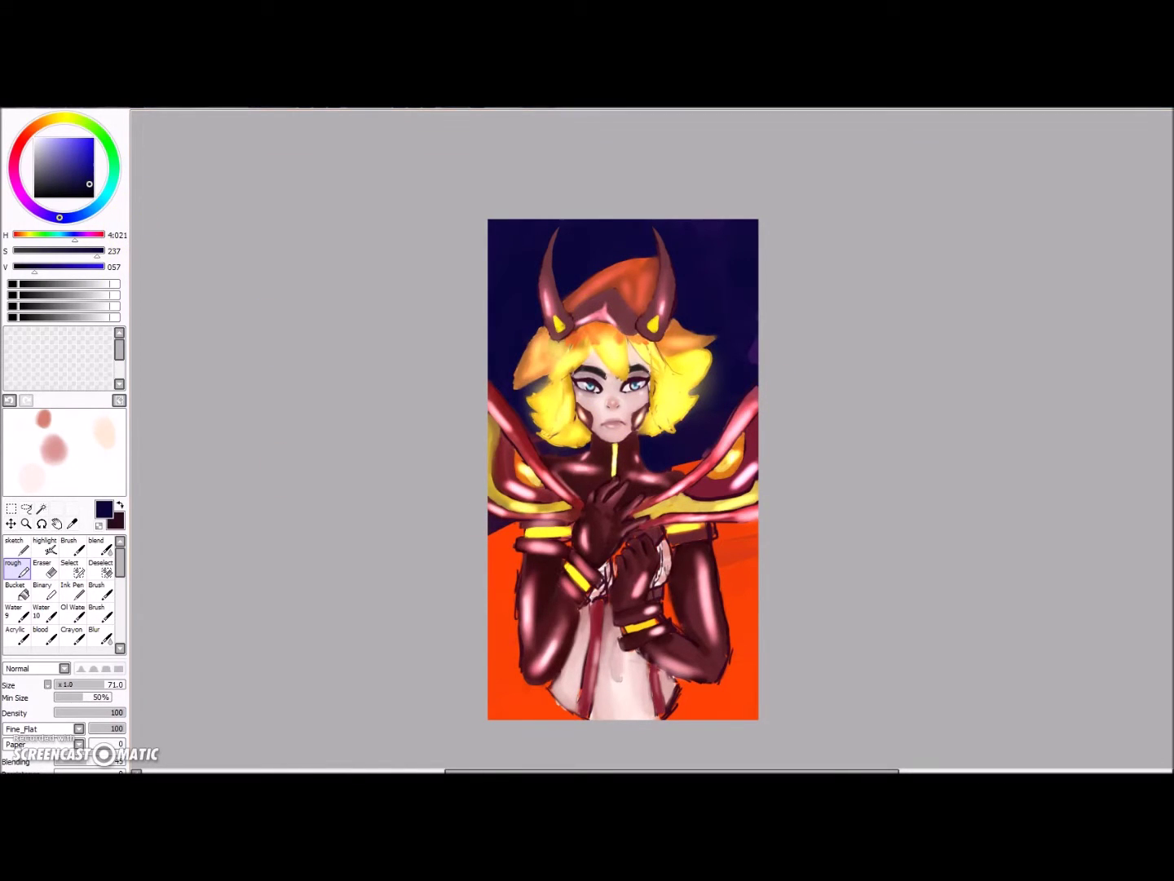
# - Paint a soft muted-yellow glow behind the head and horns with the highlight brush
pyautogui.click(75, 108)
pyautogui.click(55, 118)
pyautogui.moveTo(61, 150); pyautogui.dragTo(63, 156)
pyautogui.click(47, 498)
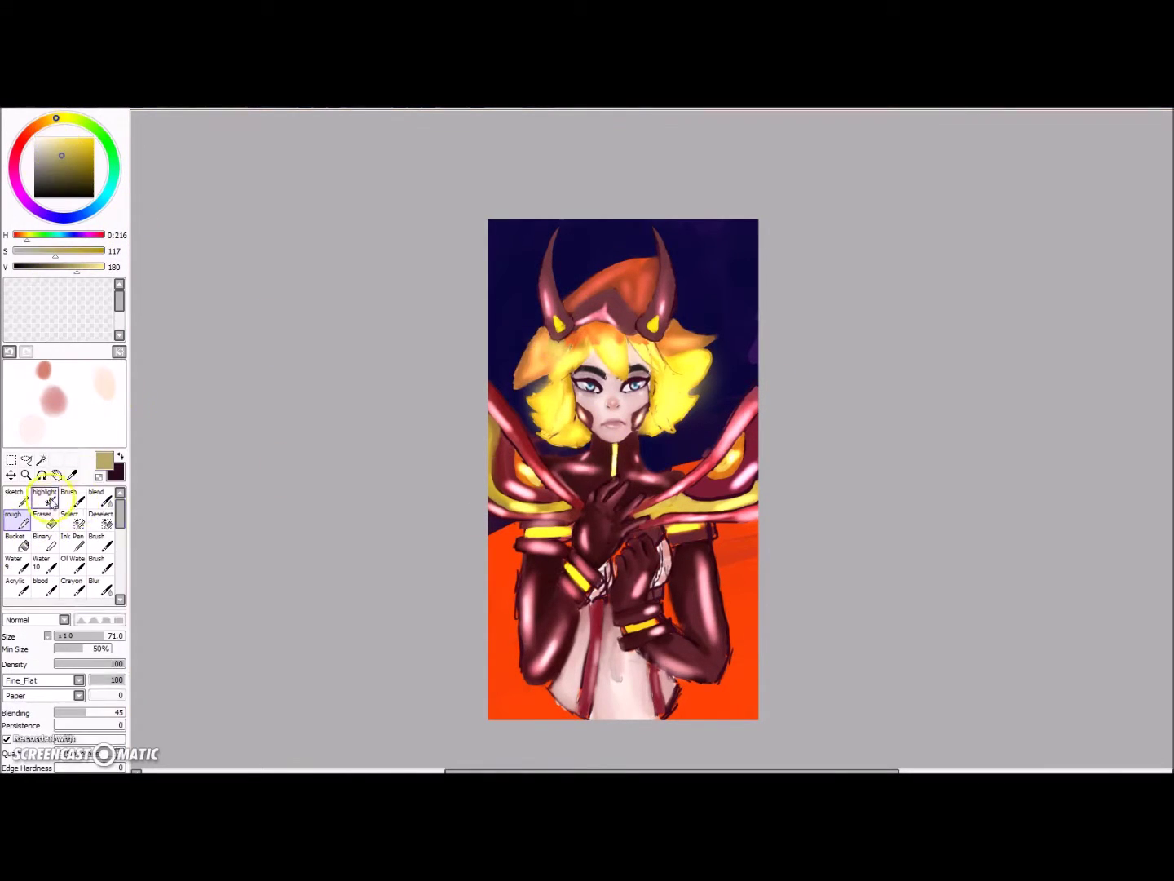
pyautogui.moveTo(602, 255); pyautogui.dragTo(499, 401)
# - Add a dark yellow glow, saturation 201 and value 171, to the upper background with the highlight brush at size 115
pyautogui.click(43, 136)
pyautogui.click(73, 150)
pyautogui.click(55, 119)
pyautogui.click(81, 158)
pyautogui.moveTo(551, 273); pyautogui.dragTo(506, 453)
pyautogui.hotkey('ctrl', 'z')
pyautogui.moveTo(737, 367)
pyautogui.mouseDown()
pyautogui.moveTo(674, 477)
pyautogui.moveTo(656, 255)
pyautogui.moveTo(519, 249)
pyautogui.mouseUp()
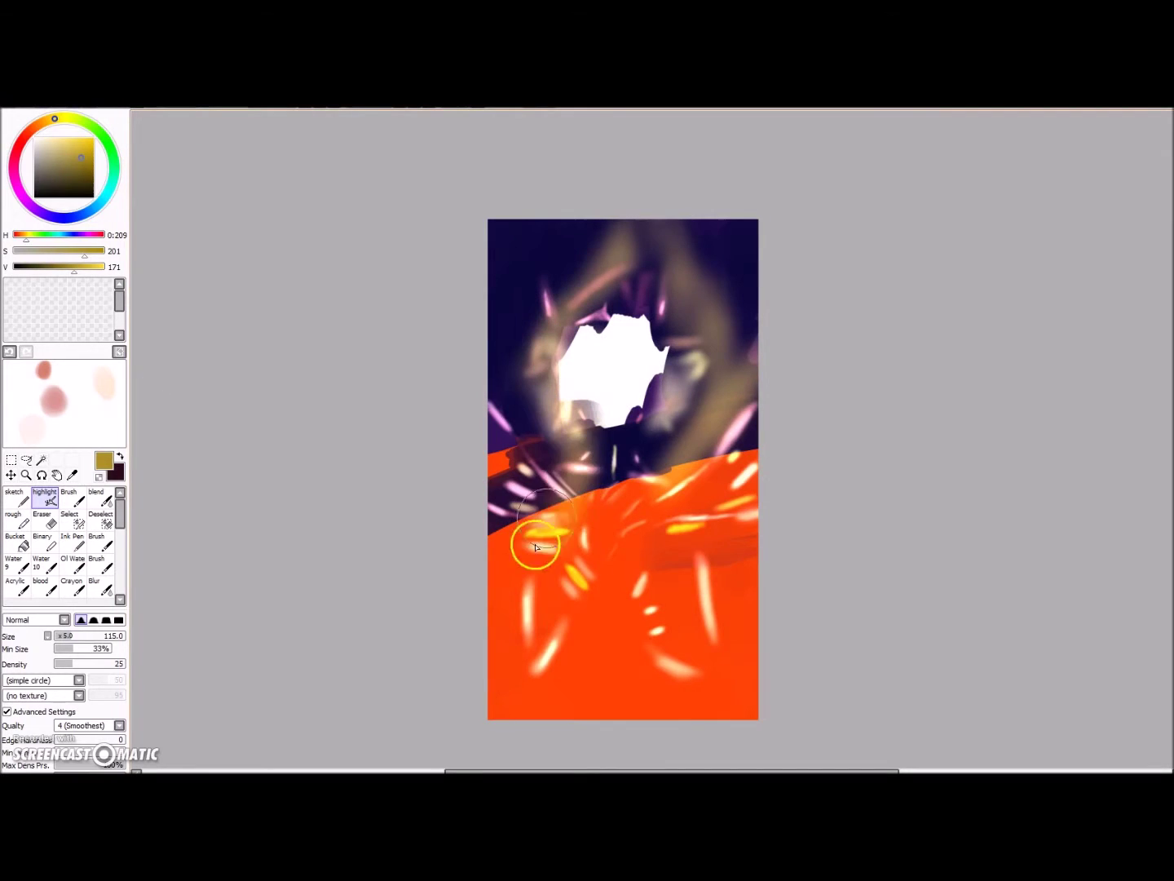
# - Tint the armour, wings and lower background with soft dark yellow strokes at size 115
pyautogui.moveTo(536, 547); pyautogui.dragTo(729, 433)
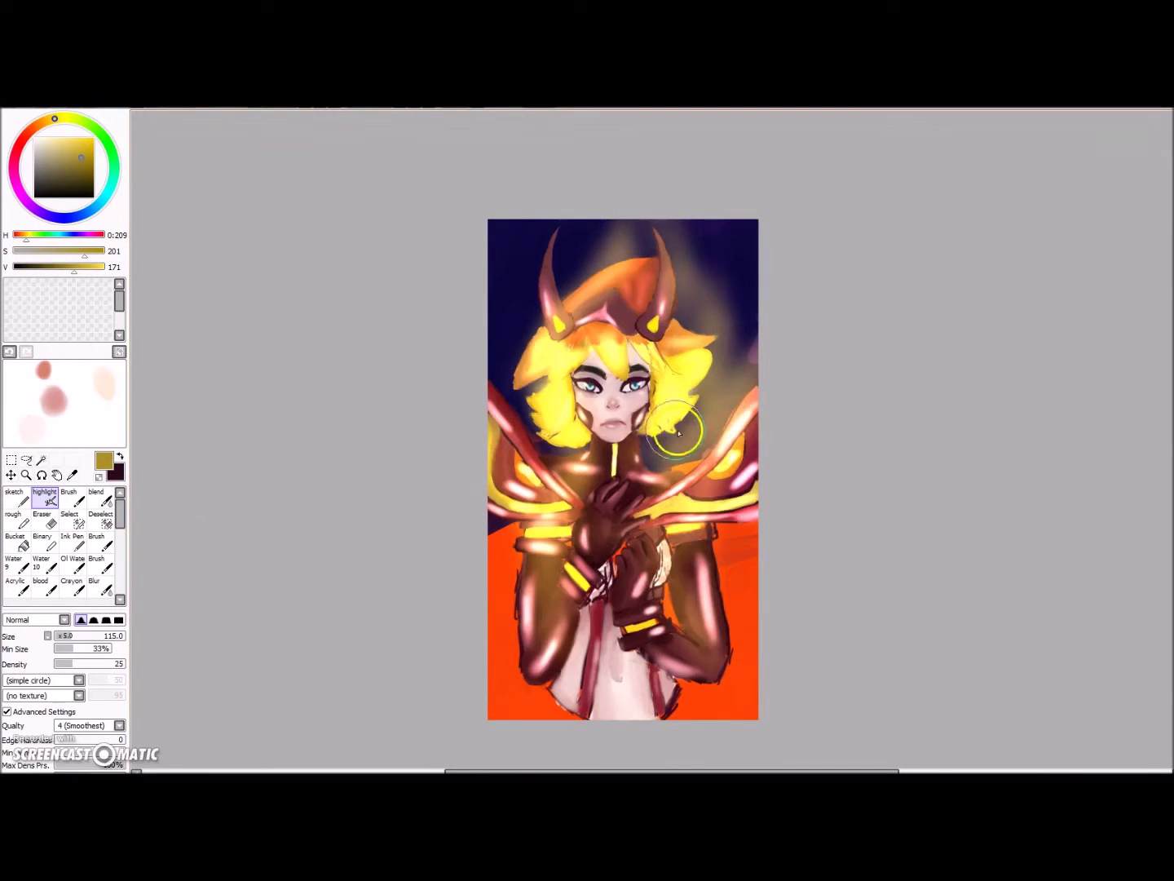
pyautogui.moveTo(676, 425)
pyautogui.mouseDown()
pyautogui.moveTo(471, 503)
pyautogui.moveTo(543, 693)
pyautogui.mouseUp()
pyautogui.moveTo(725, 688); pyautogui.dragTo(747, 542)
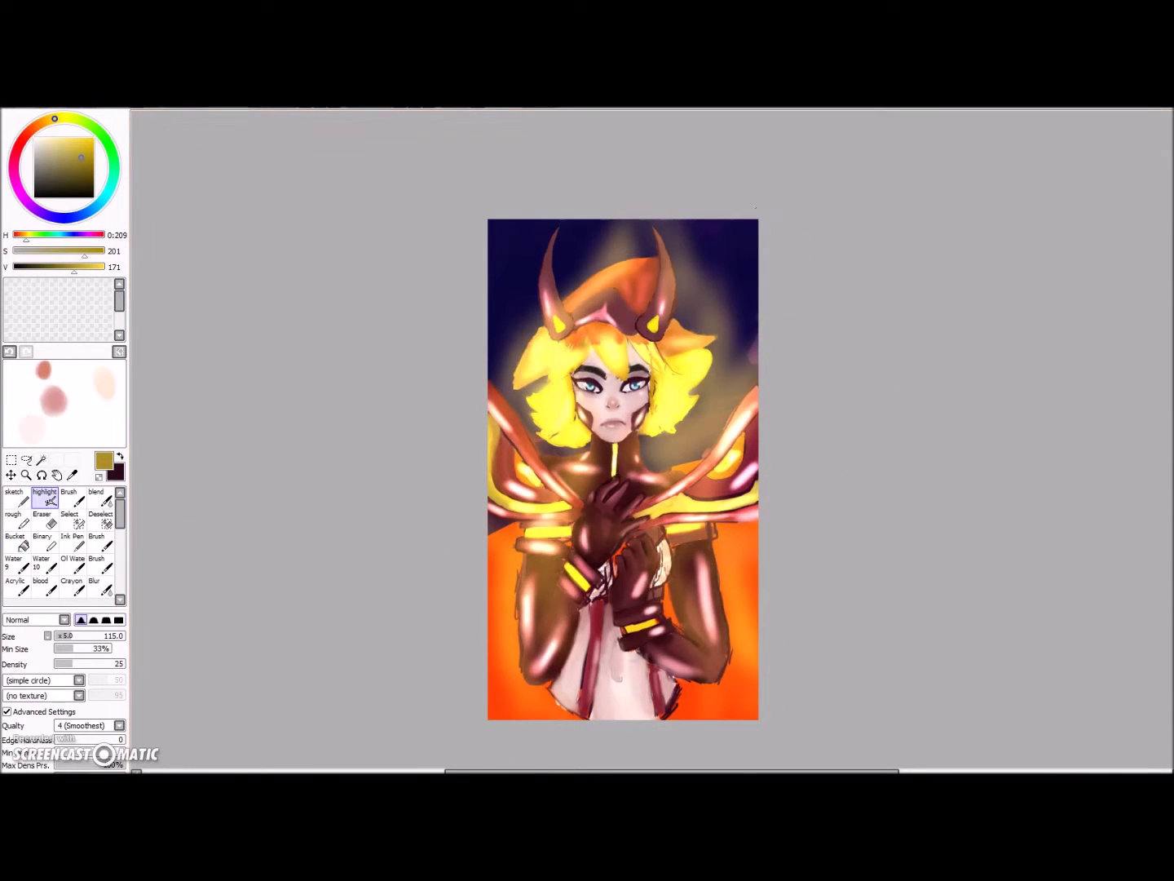
# - Paint soft orange glows, saturation 255 and value 222, over the lower background and around the head and horns
pyautogui.click(38, 125)
pyautogui.click(94, 146)
pyautogui.moveTo(495, 640); pyautogui.dragTo(531, 698)
pyautogui.moveTo(743, 710); pyautogui.dragTo(740, 563)
pyautogui.moveTo(531, 698); pyautogui.dragTo(500, 644)
pyautogui.moveTo(741, 546); pyautogui.dragTo(744, 652)
pyautogui.moveTo(499, 554)
pyautogui.mouseDown()
pyautogui.moveTo(520, 595)
pyautogui.moveTo(516, 636)
pyautogui.mouseUp()
pyautogui.moveTo(514, 400)
pyautogui.mouseDown()
pyautogui.moveTo(590, 239)
pyautogui.moveTo(665, 453)
pyautogui.mouseUp()
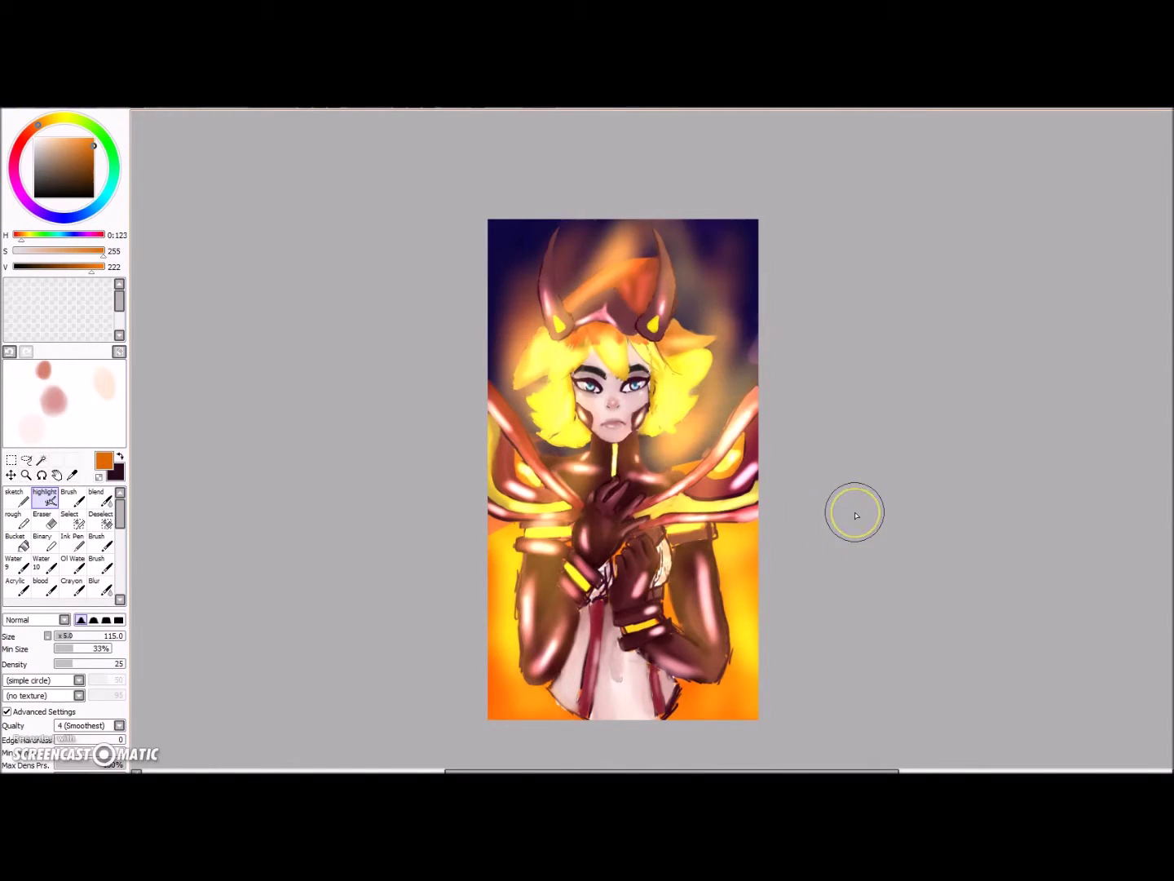
# - Outline curved flame shapes across the torso and lower arms in dark yellow with the sketch brush at size 9
pyautogui.scroll(1, 854, 513)
pyautogui.moveTo(39, 124); pyautogui.dragTo(54, 120)
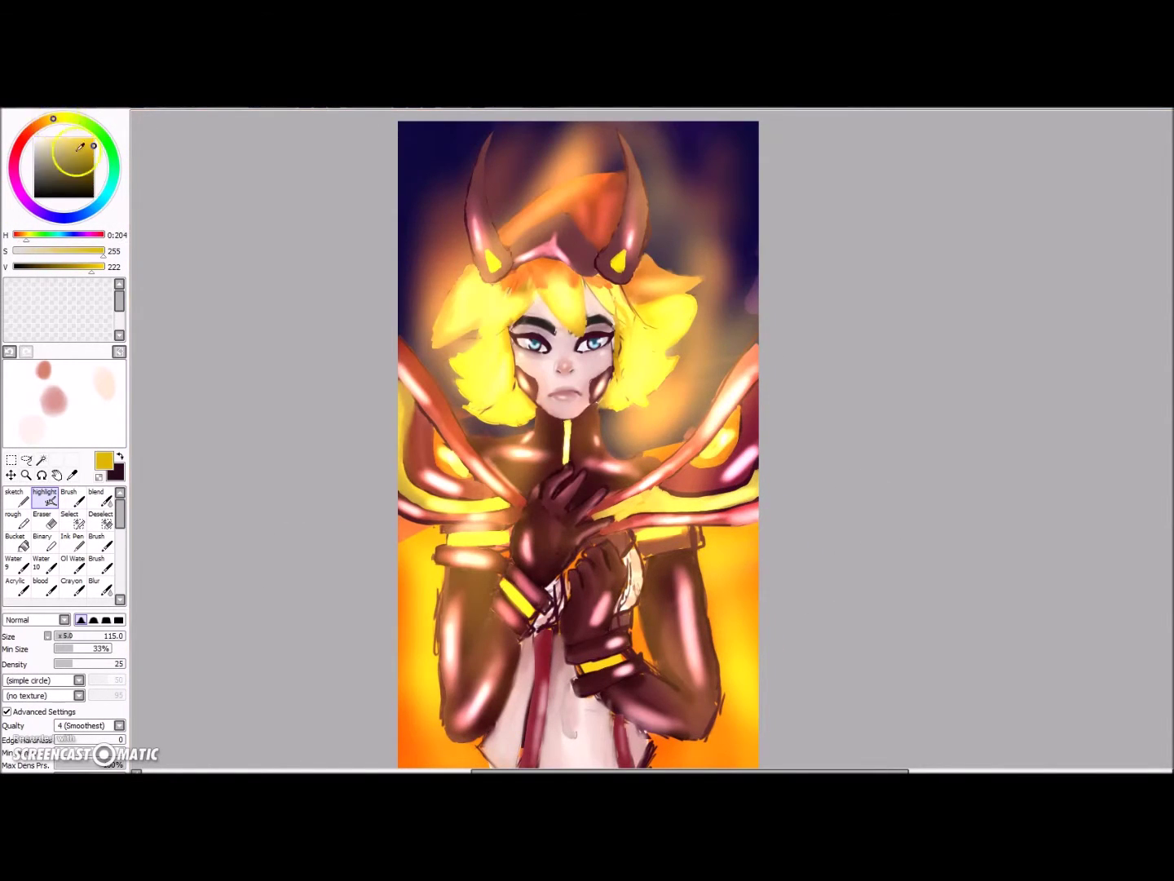
pyautogui.click(14, 500)
pyautogui.moveTo(650, 617); pyautogui.dragTo(559, 708)
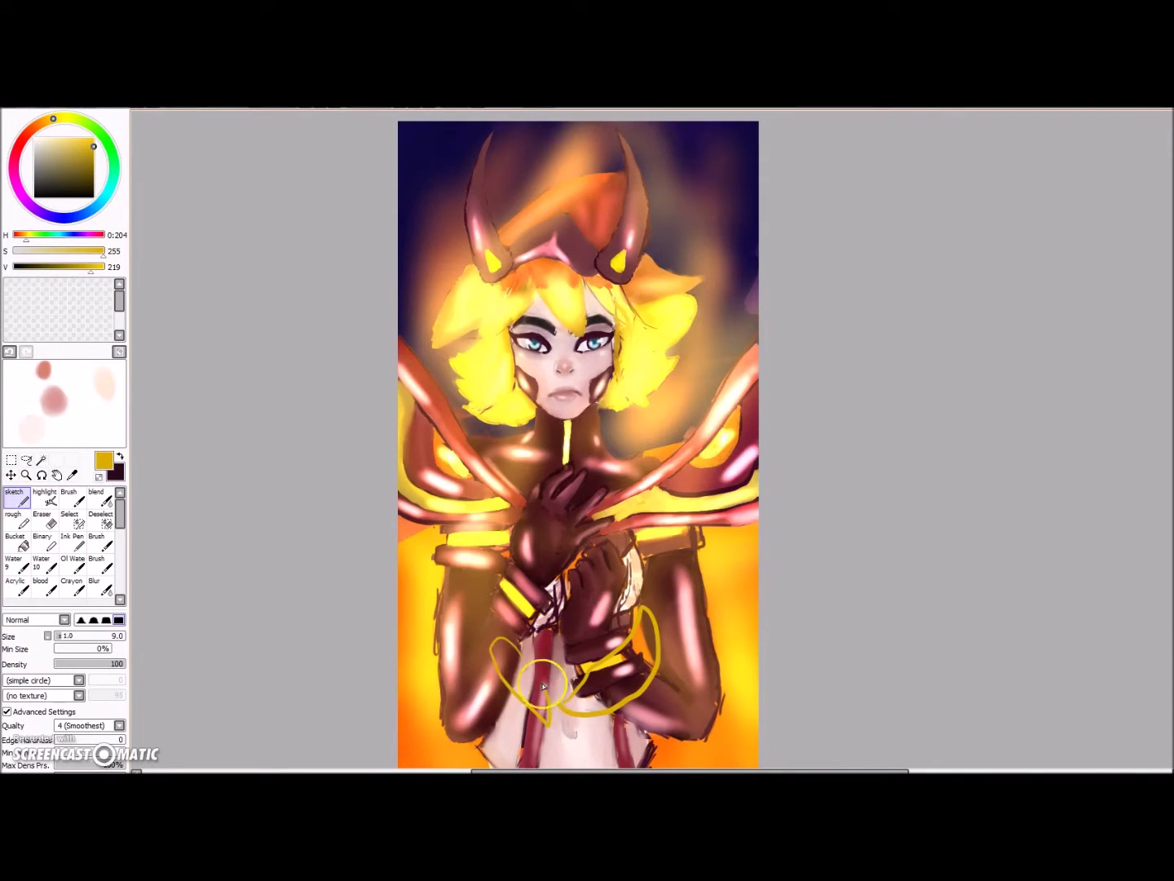
pyautogui.moveTo(767, 612); pyautogui.dragTo(649, 719)
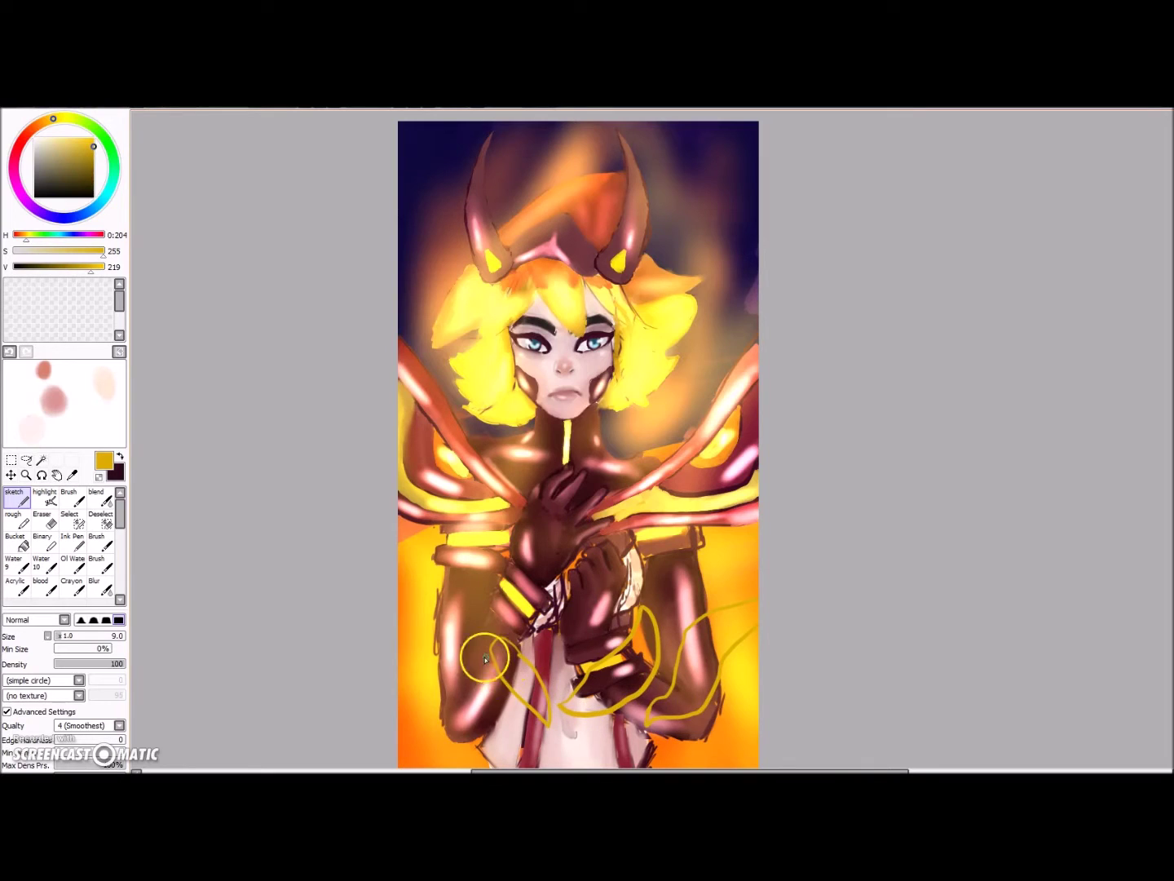
# - Fill the flame shapes with dark yellow at size 15, and pick a paler yellow with saturation 102
pyautogui.scroll(-3, 740, 644)
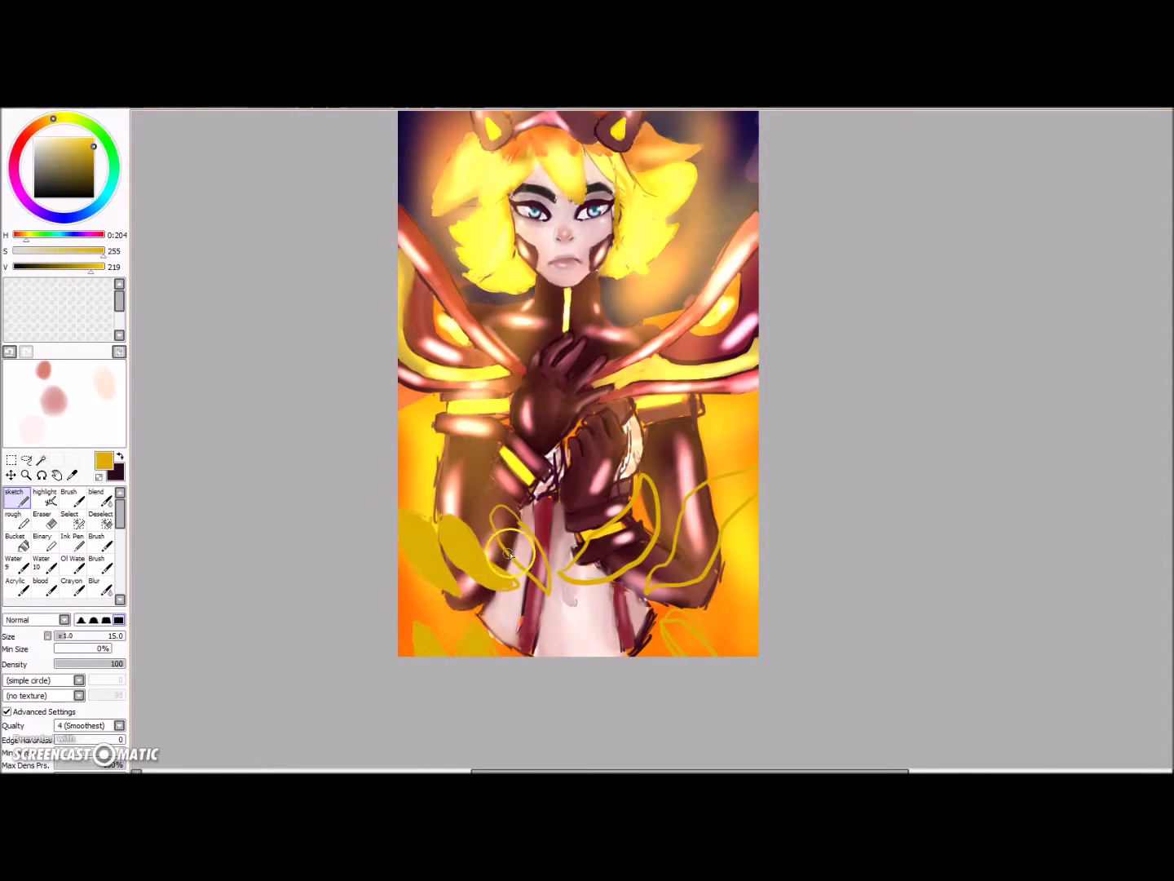
pyautogui.moveTo(575, 570)
pyautogui.mouseDown()
pyautogui.moveTo(627, 526)
pyautogui.moveTo(718, 502)
pyautogui.mouseUp()
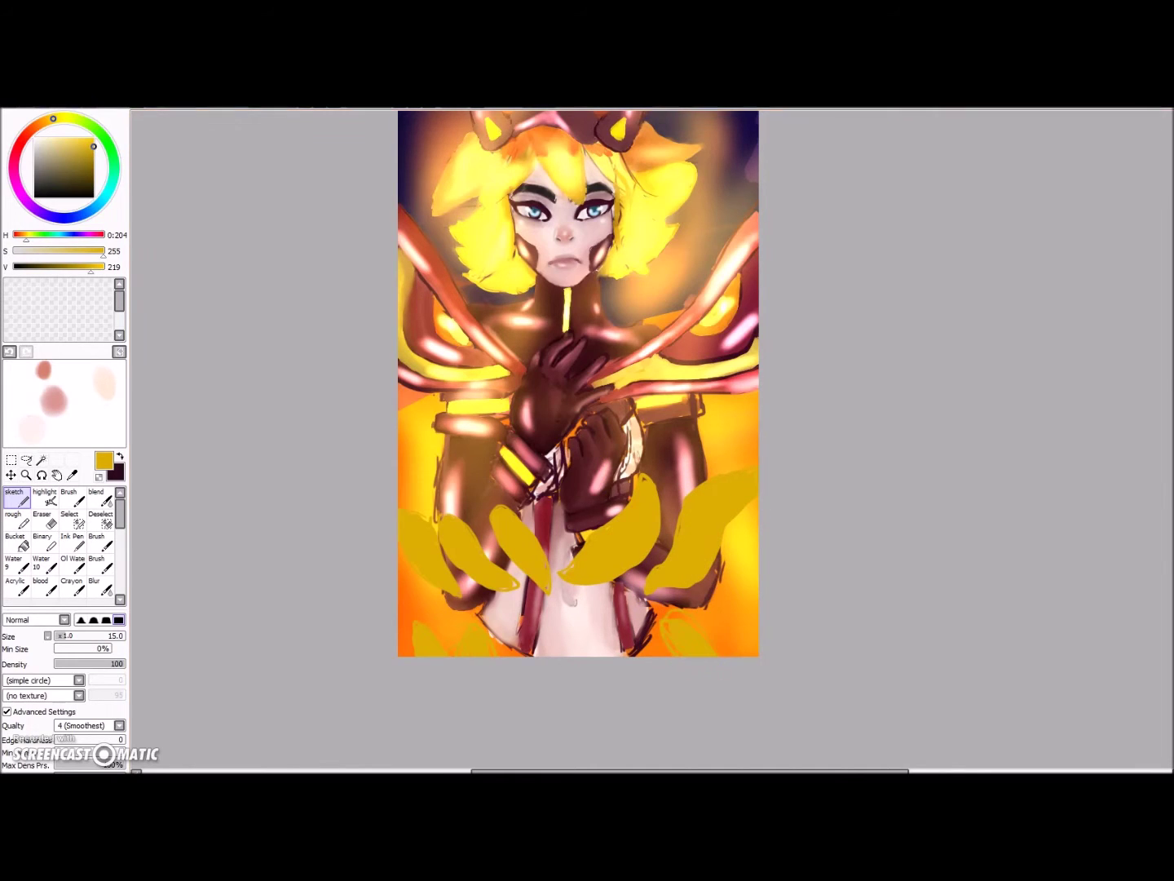
pyautogui.moveTo(693, 533); pyautogui.dragTo(672, 564)
pyautogui.moveTo(716, 659); pyautogui.dragTo(675, 628)
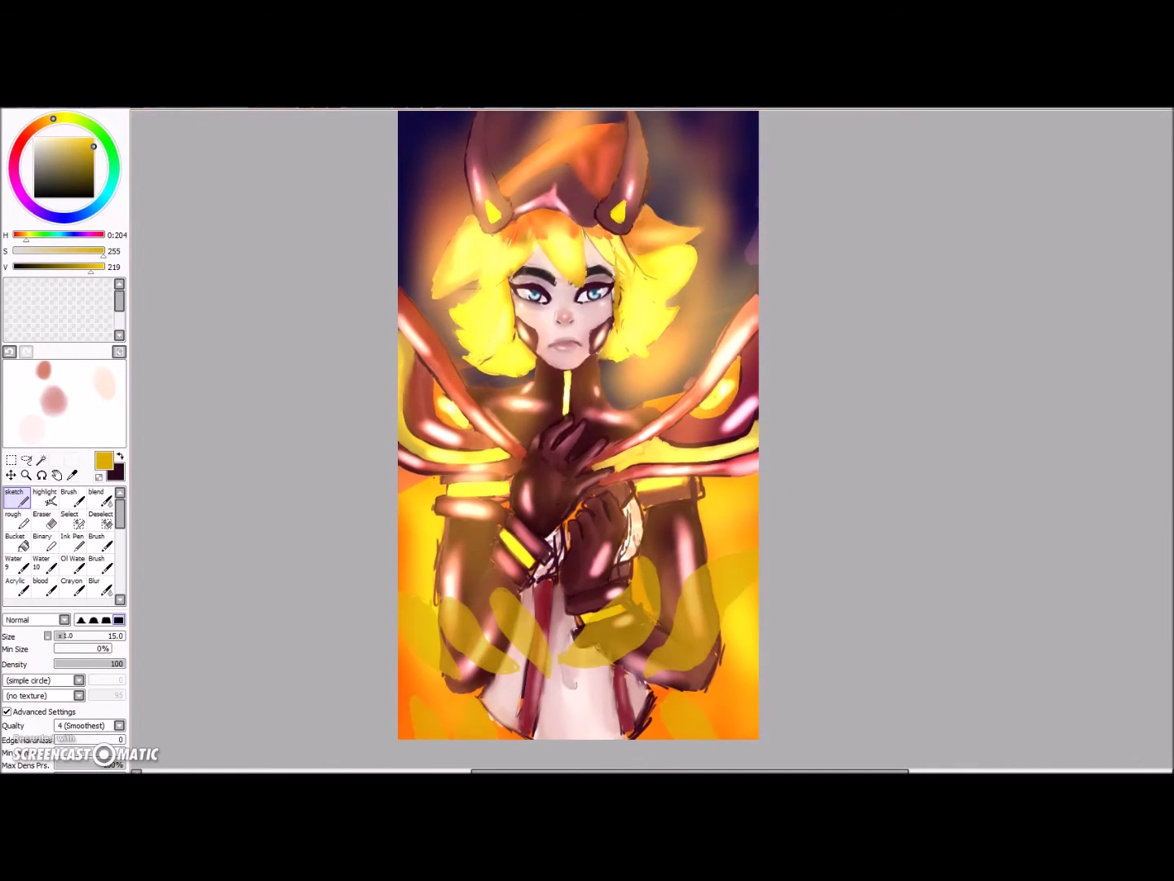
pyautogui.click(49, 251)
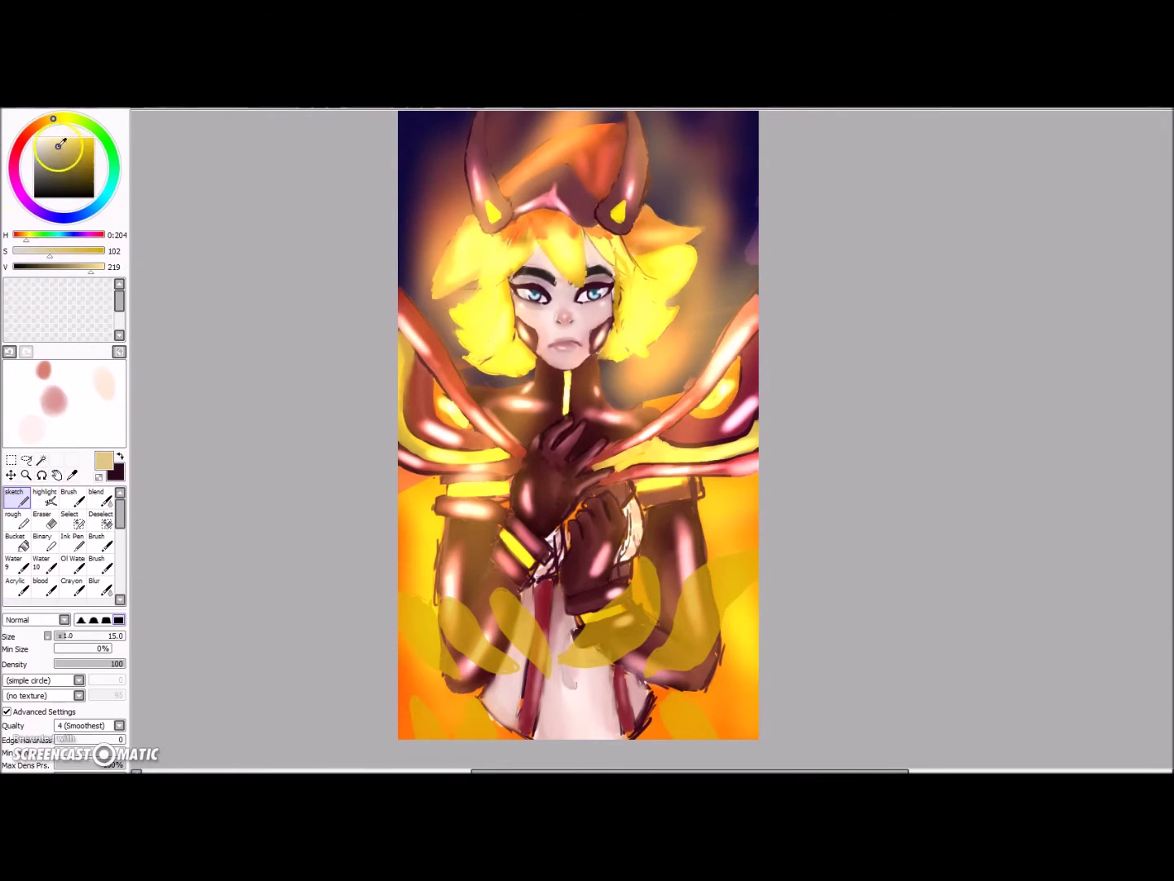
# - Brush soft pale yellow glows over the flame shapes across the lower arms and torso with the highlight brush at size 115
pyautogui.click(44, 496)
pyautogui.moveTo(581, 662)
pyautogui.mouseDown()
pyautogui.moveTo(458, 681)
pyautogui.moveTo(475, 703)
pyautogui.mouseUp()
pyautogui.moveTo(709, 740); pyautogui.dragTo(710, 604)
# - Pick pure black, saturation 0 and value 0, as the painting colour and switch to the sketch brush
pyautogui.moveTo(1172, 498); pyautogui.dragTo(1172, 452)
pyautogui.click(63, 216)
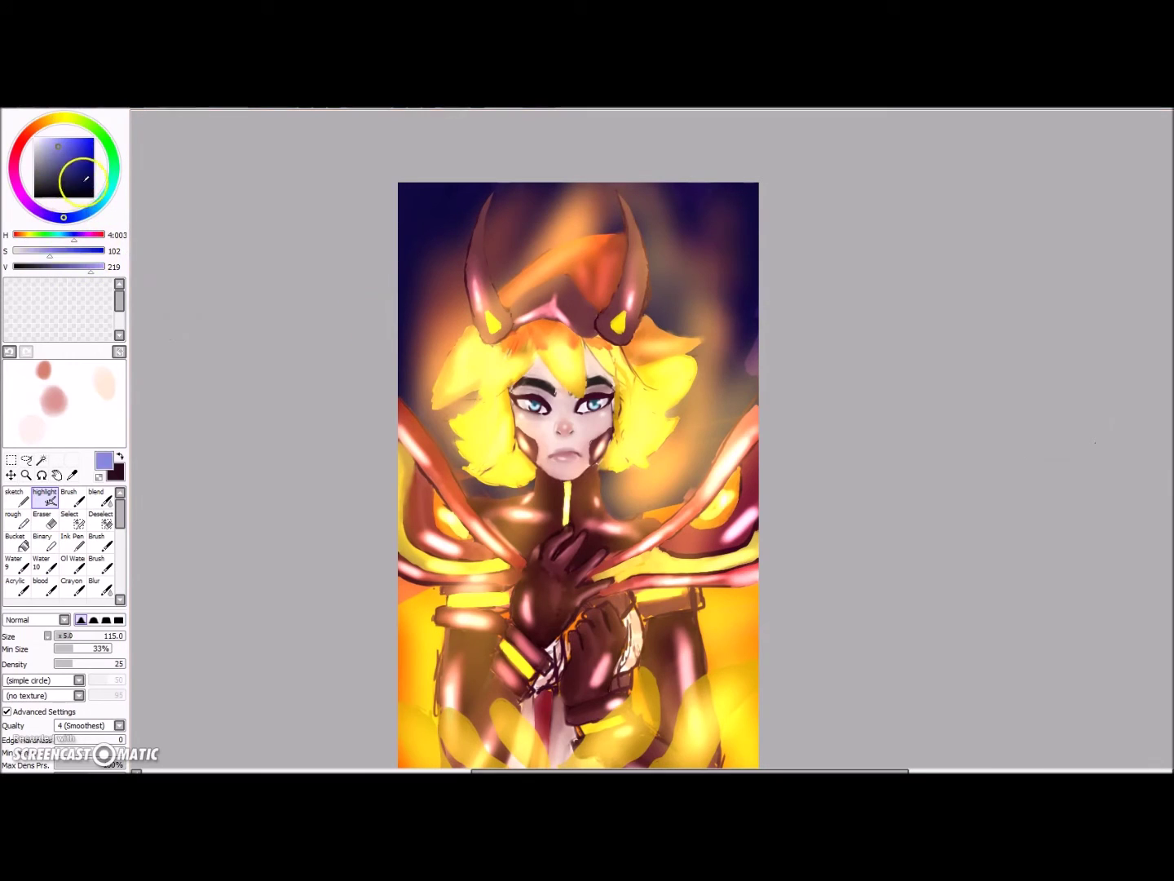
pyautogui.click(33, 197)
pyautogui.click(17, 496)
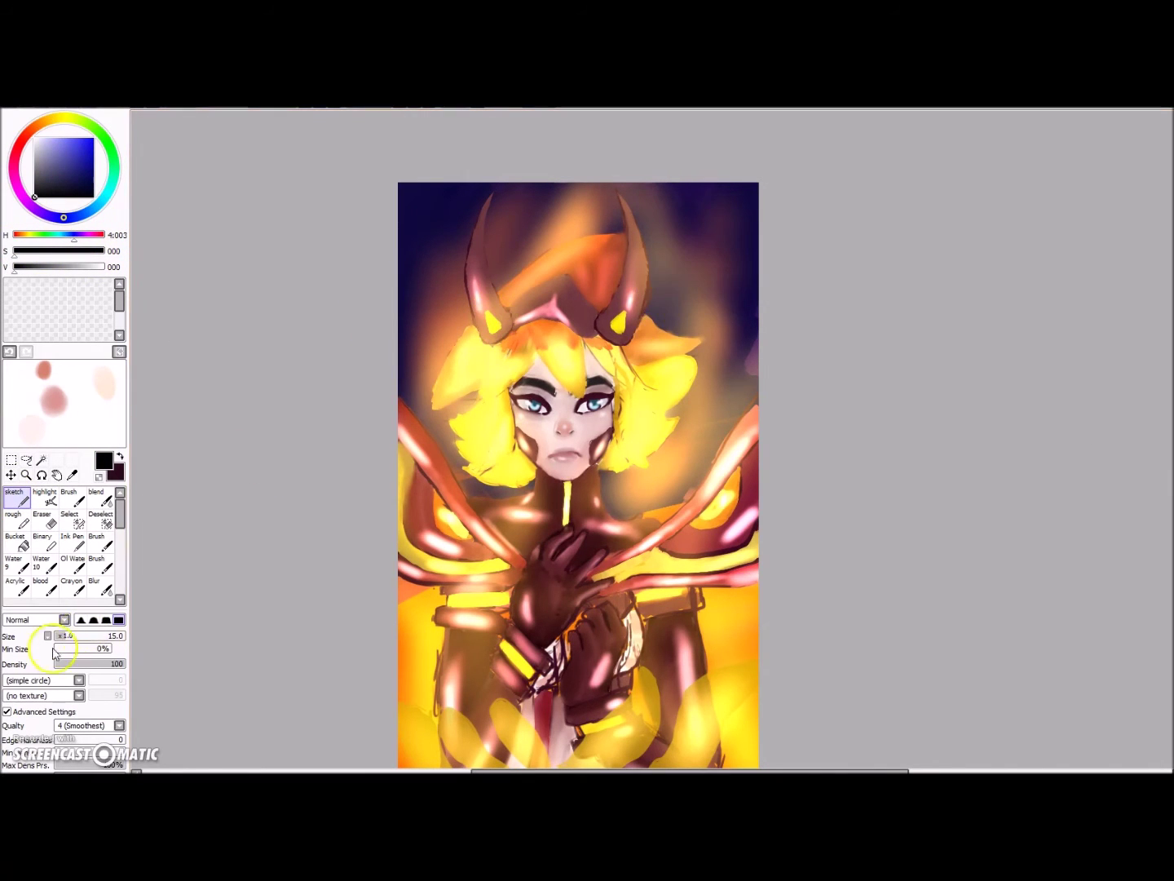